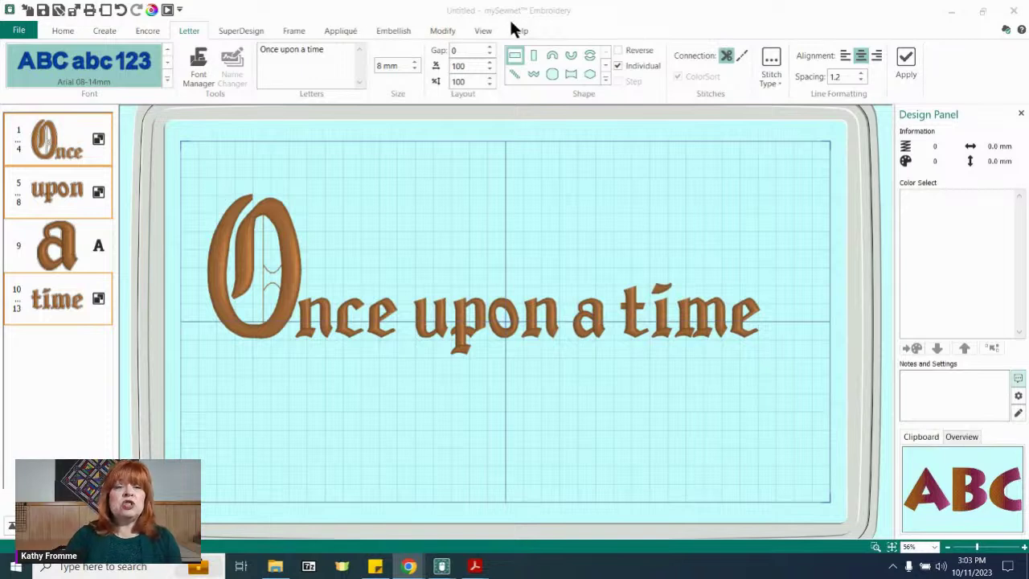
Try the Athletic Outline Patch UC 35-70mm ML applique font, followed by the Impact Patch 60-120mm font.
left_click(331, 50)
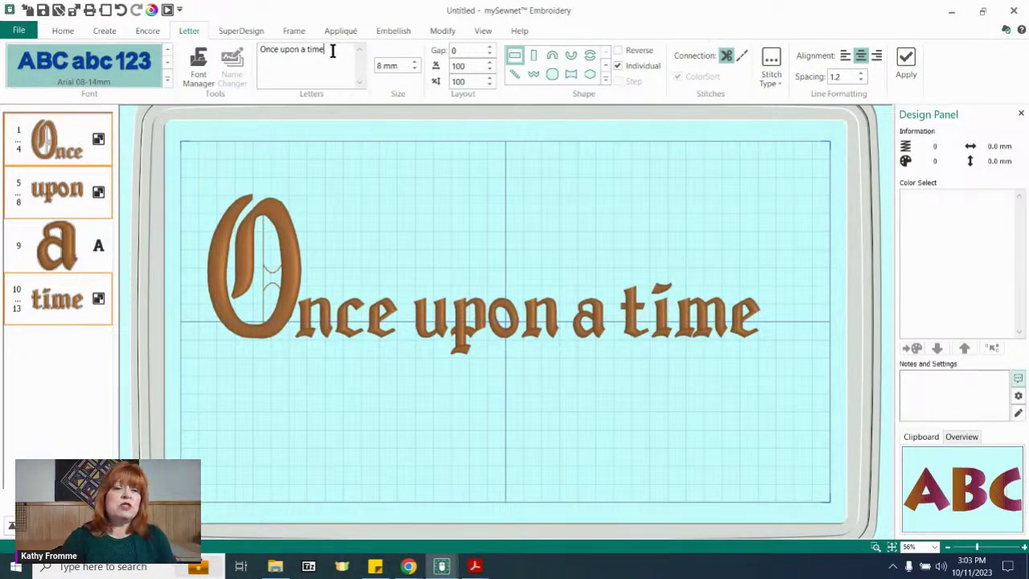
left_click(167, 82)
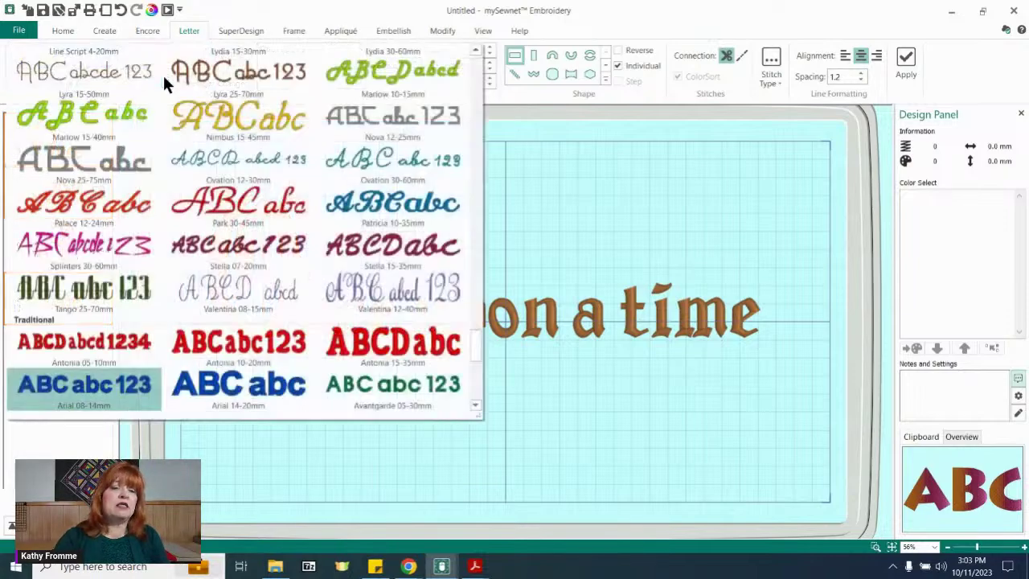
left_click_drag(472, 346, 471, 56)
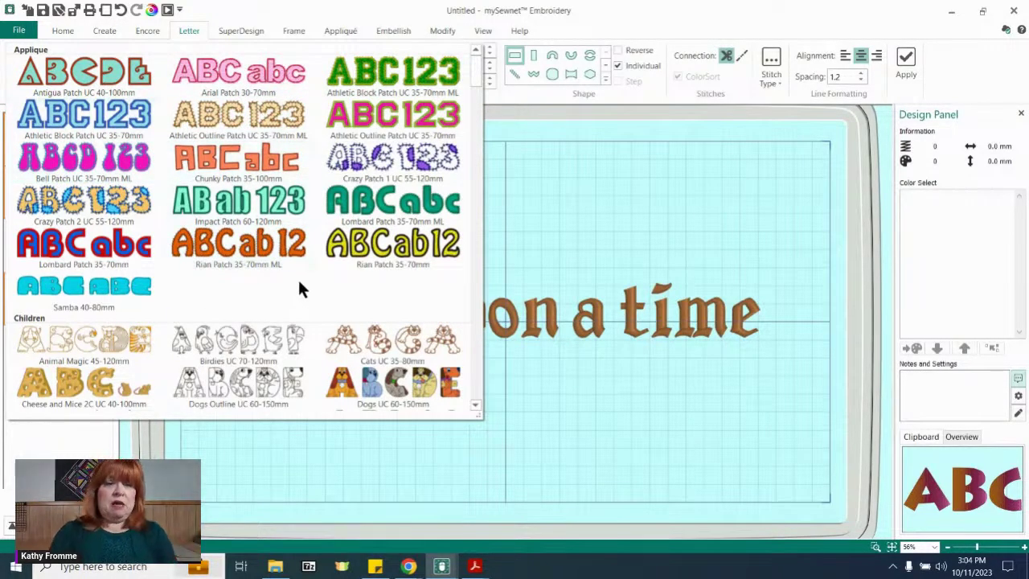
left_click(207, 115)
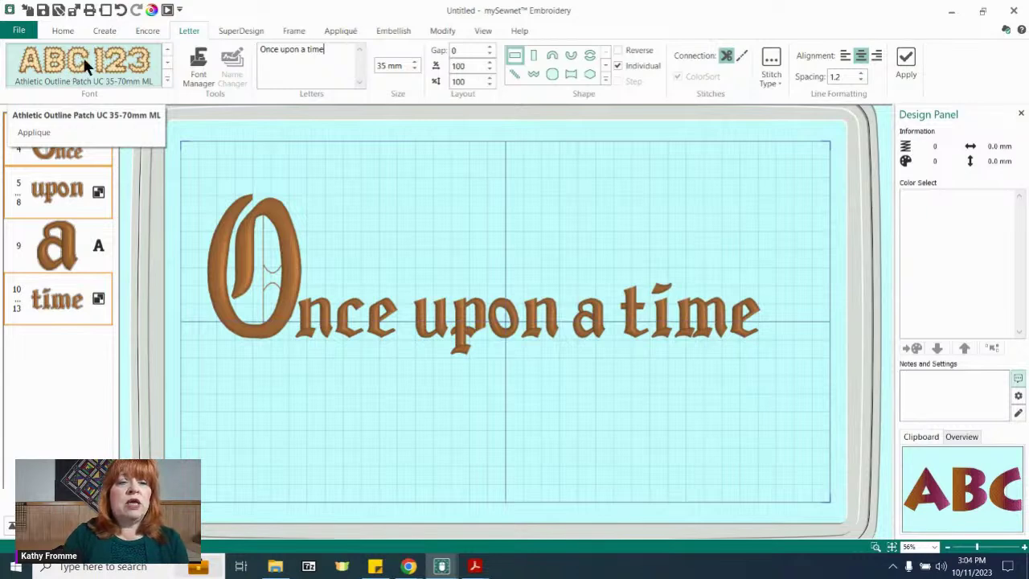
left_click(167, 80)
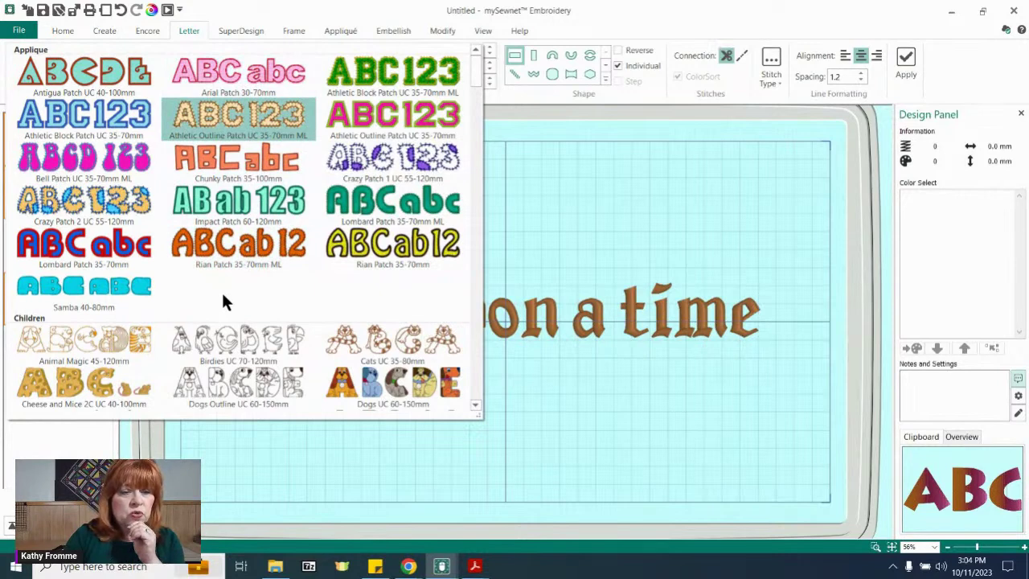
left_click(242, 208)
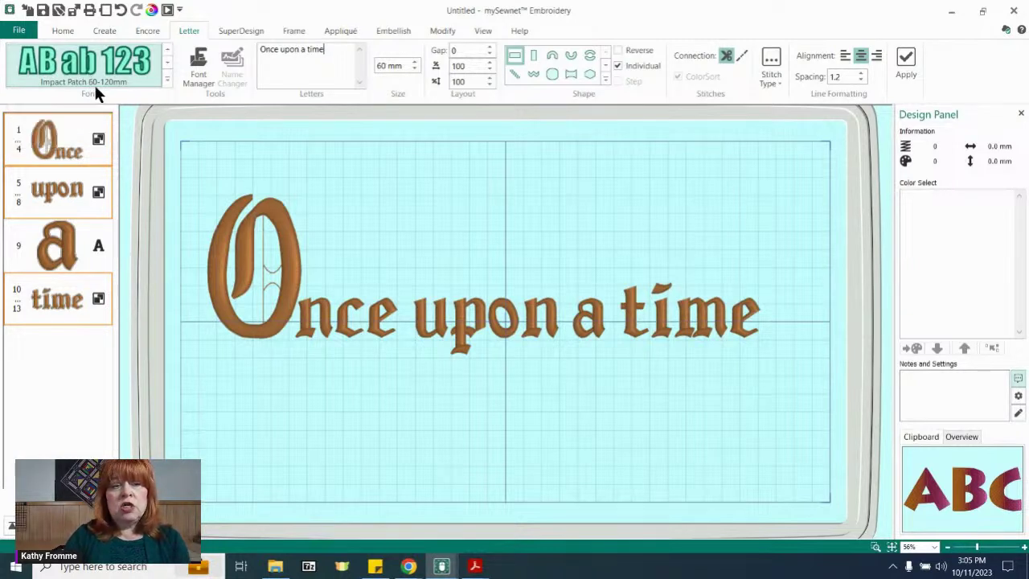
Browse the Applique, Monogram, MyFonts, Foam and Fun categories of the font gallery without choosing a font.
left_click(166, 75)
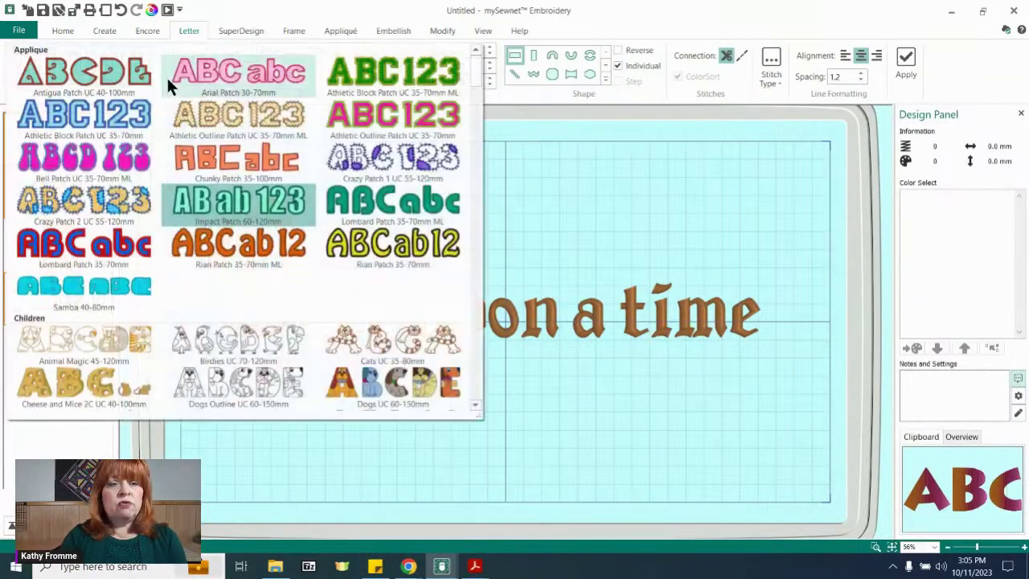
left_click_drag(471, 63, 462, 237)
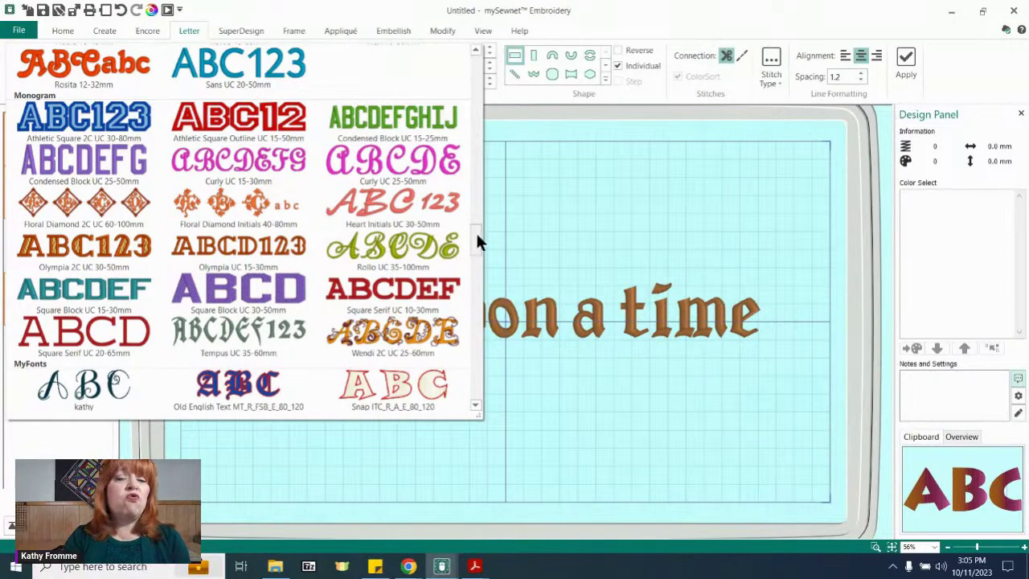
left_click_drag(474, 239, 474, 164)
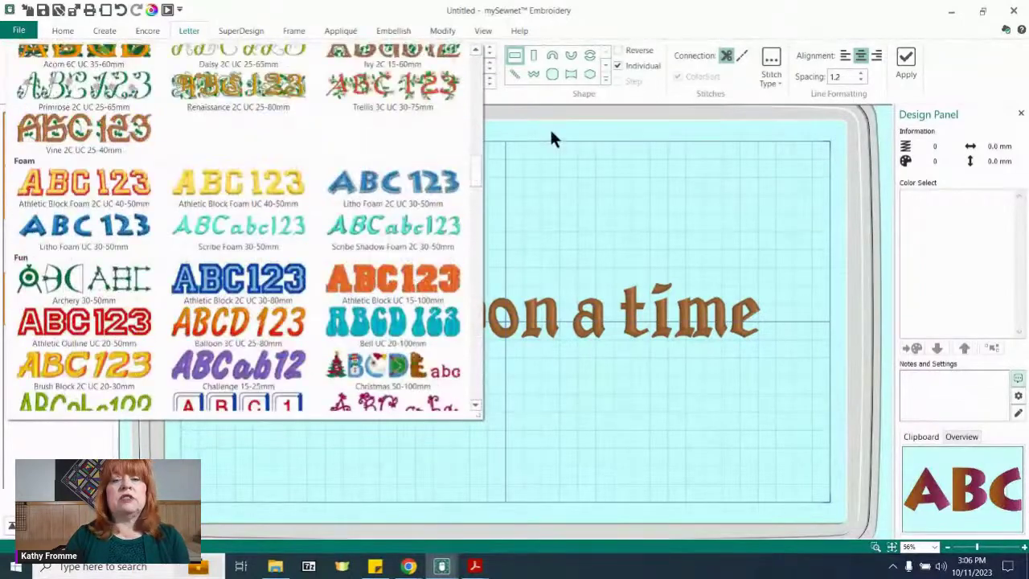
left_click(551, 133)
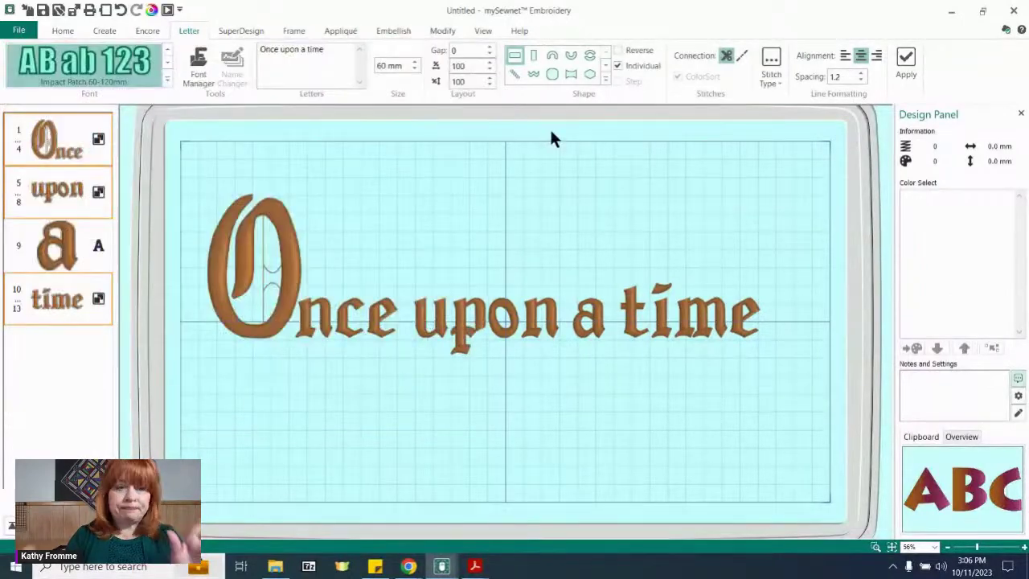
Open the Font Manager and search the installed fonts for "arial".
left_click(193, 68)
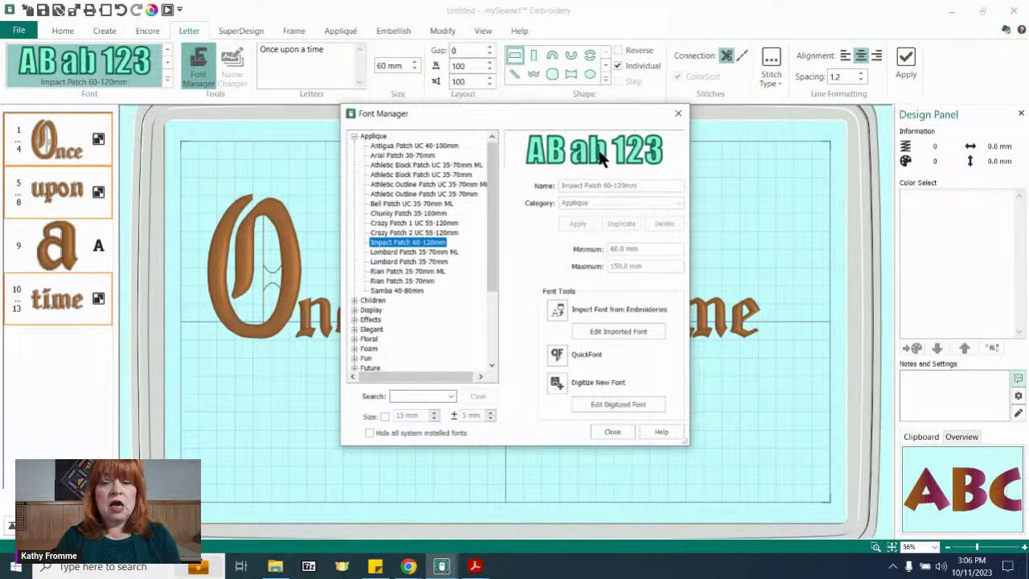
left_click(417, 394)
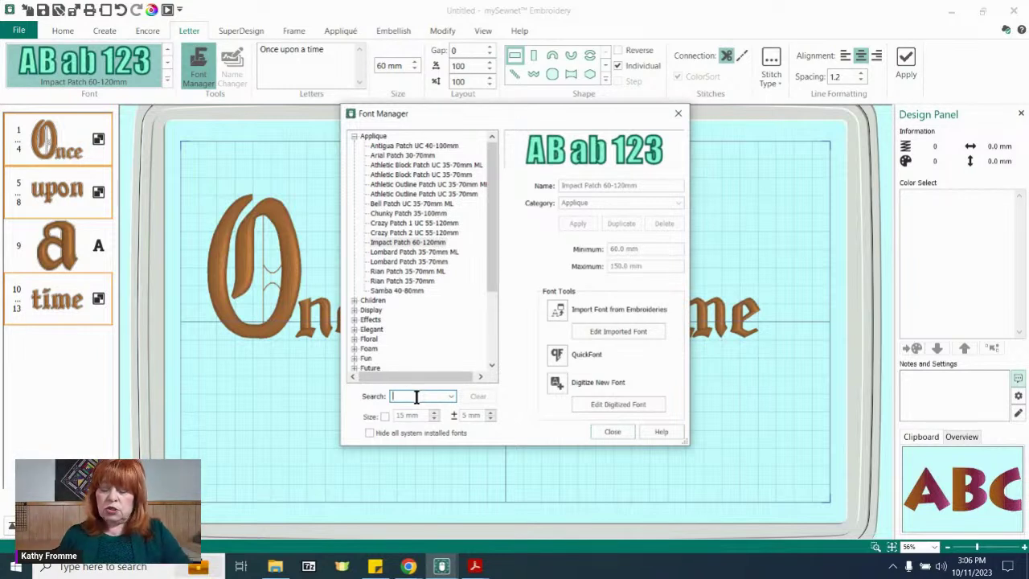
type("ar")
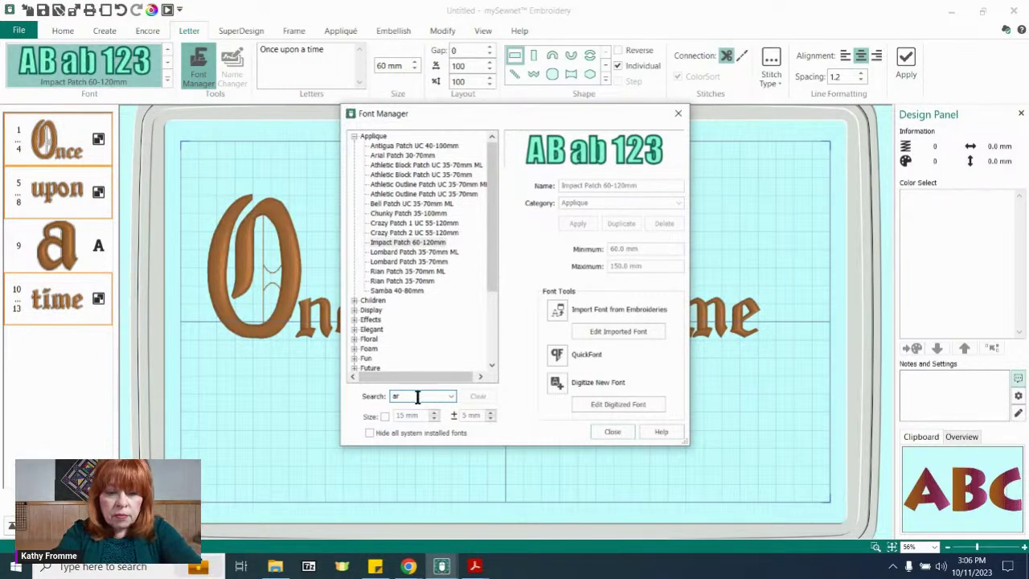
type("ial")
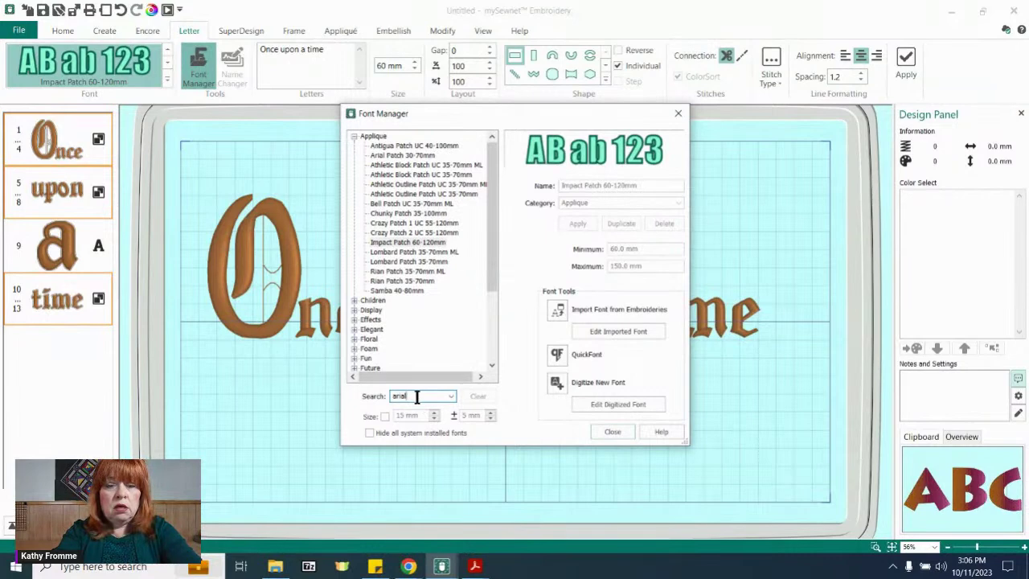
key("Return")
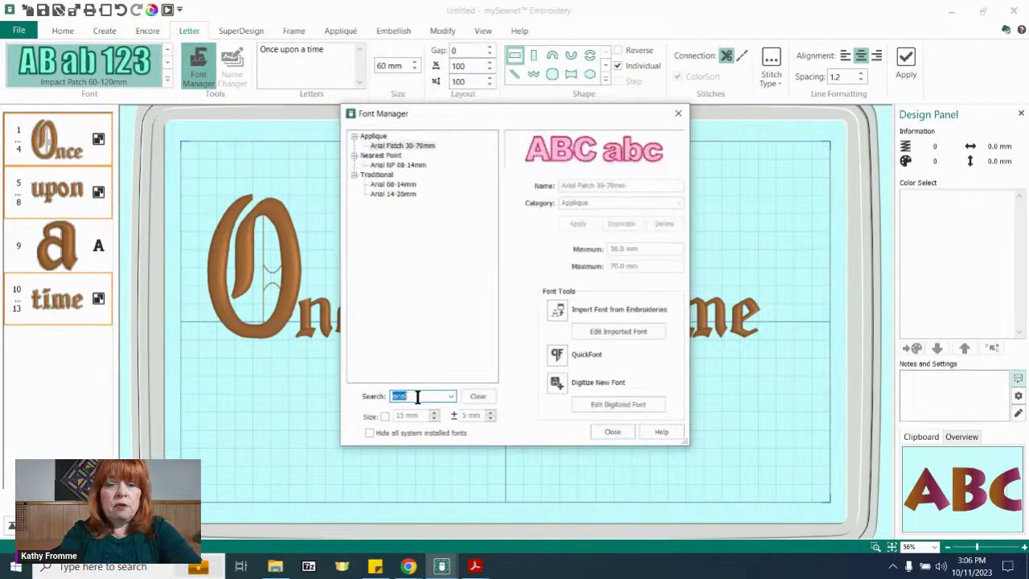
Turn on the 15 mm ± 5 mm size filter and search again for "arial" fonts.
key("BackSpace")
type("arial")
key("Return")
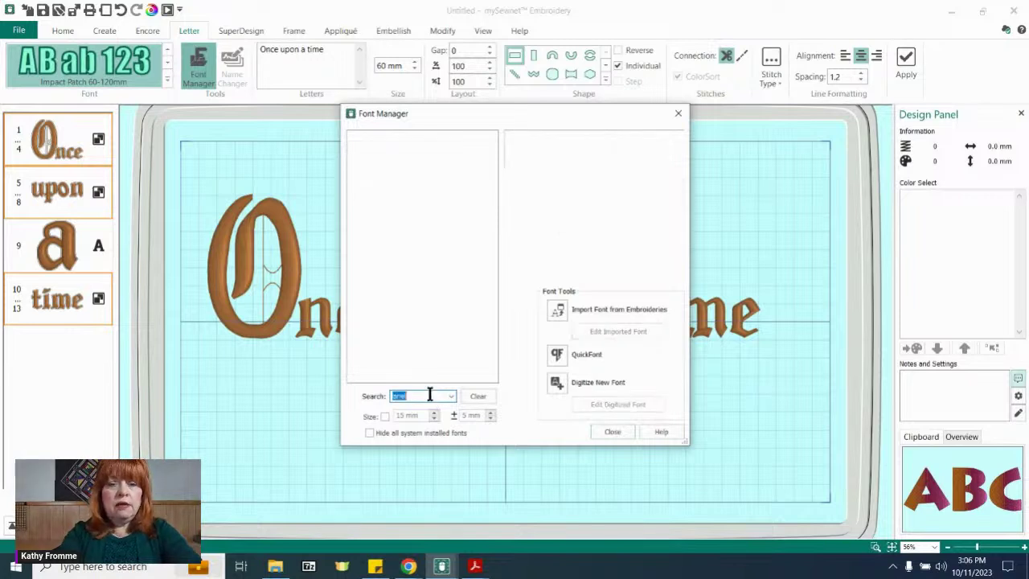
left_click(385, 416)
double_click(418, 396)
key("BackSpace")
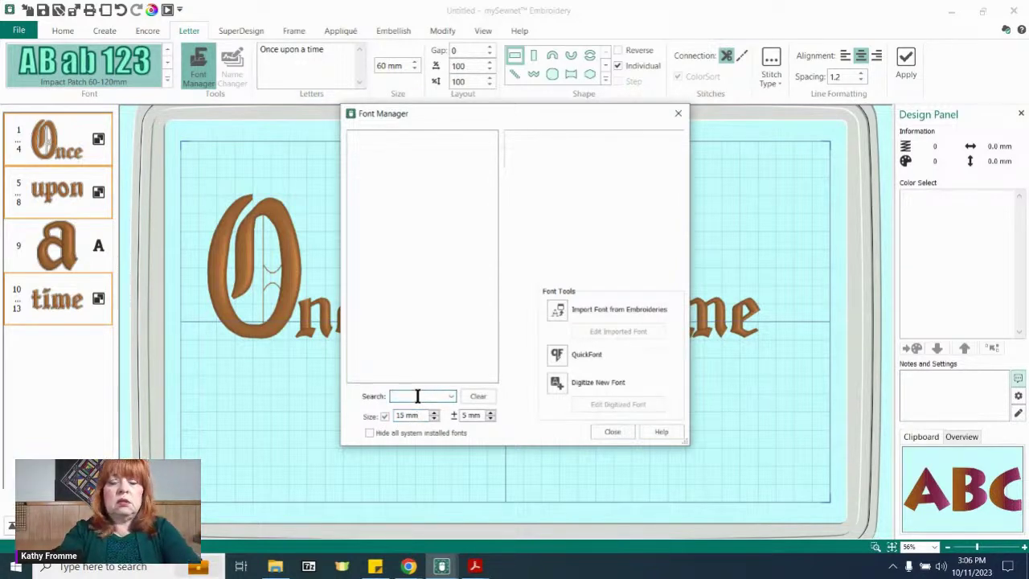
type("arial")
key("Return")
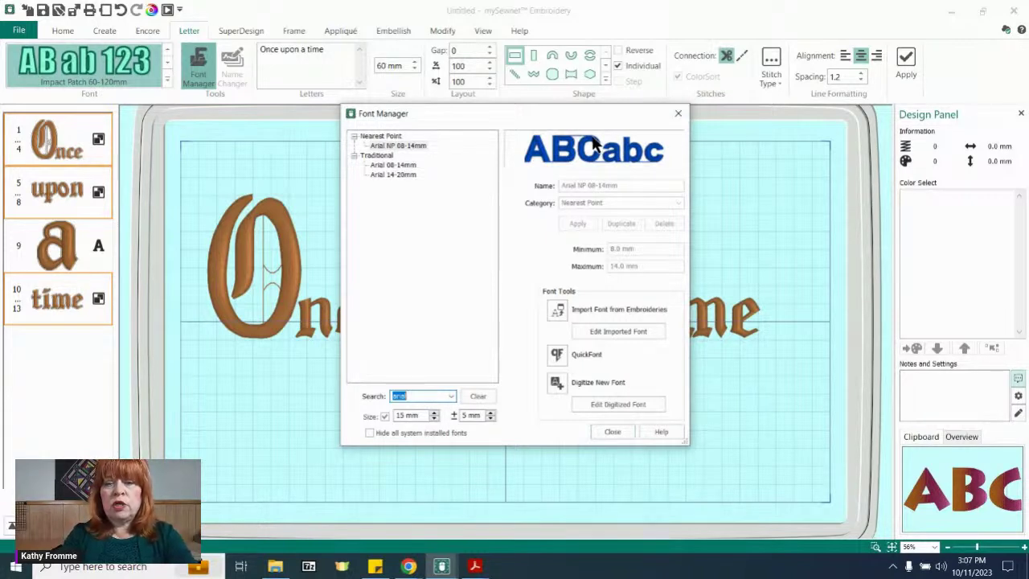
Select the Traditional font Arial 08-14mm for the lettering, closing the Font Manager.
left_click(406, 165)
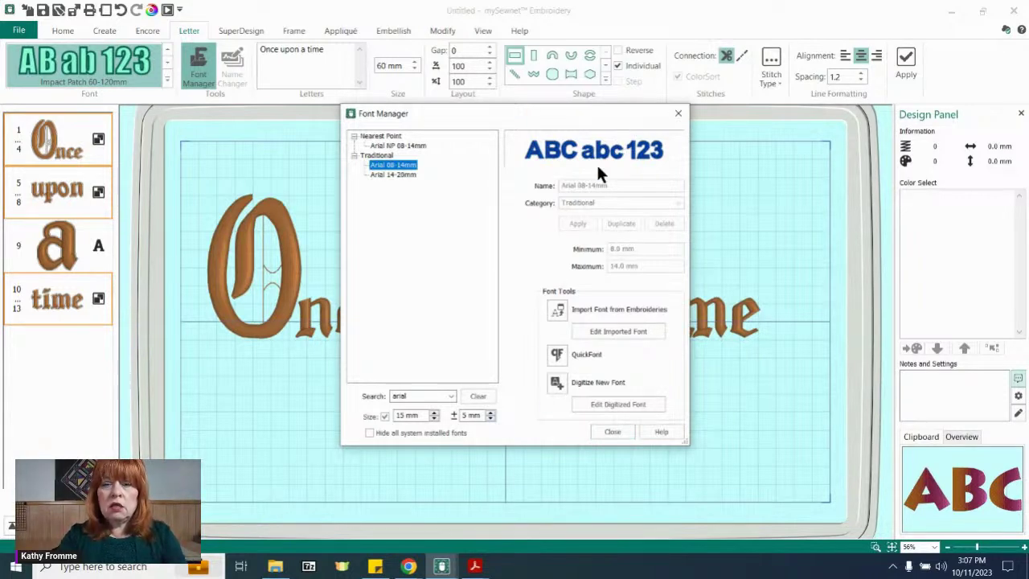
left_click(615, 432)
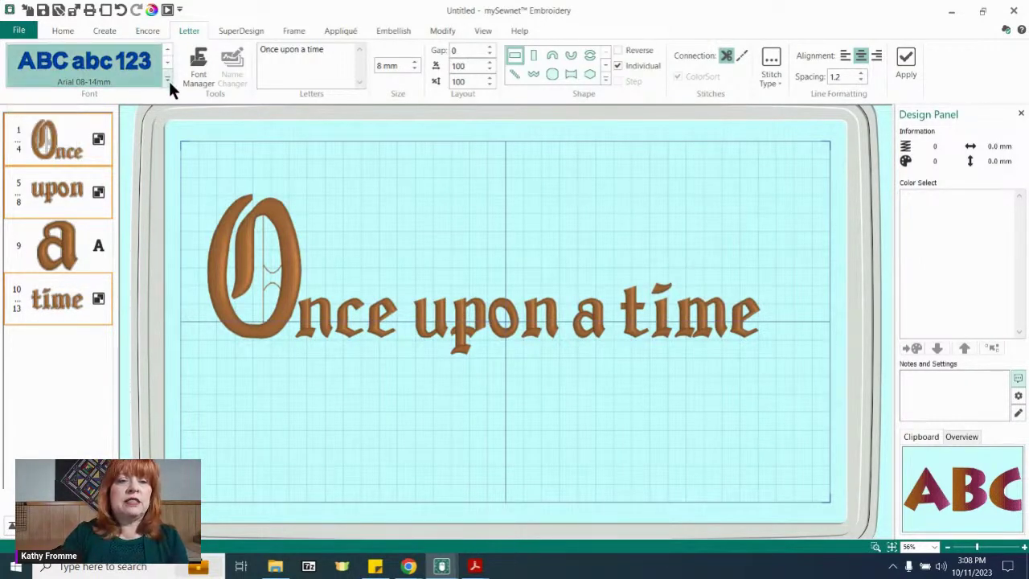
left_click(167, 79)
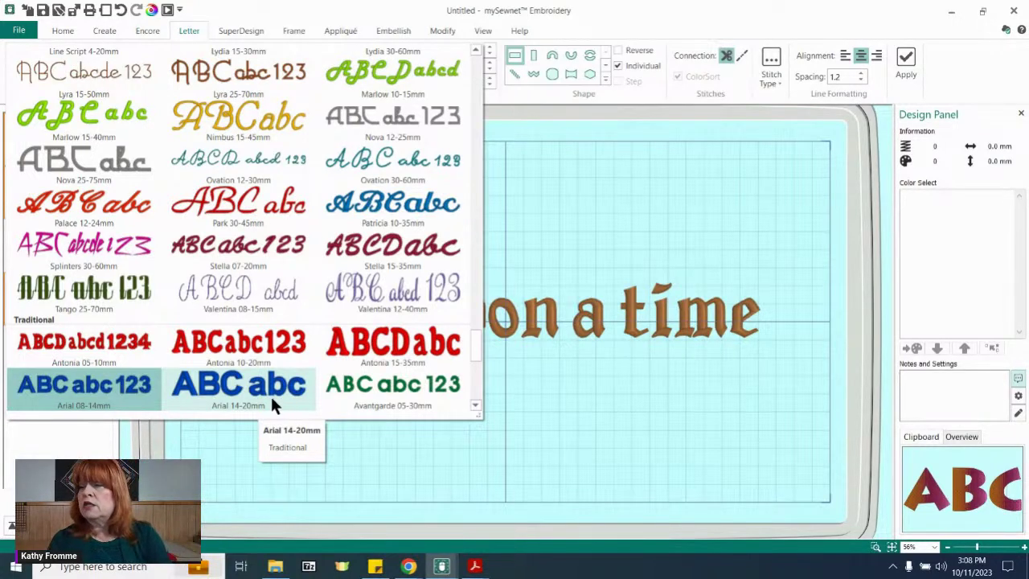
left_click(110, 393)
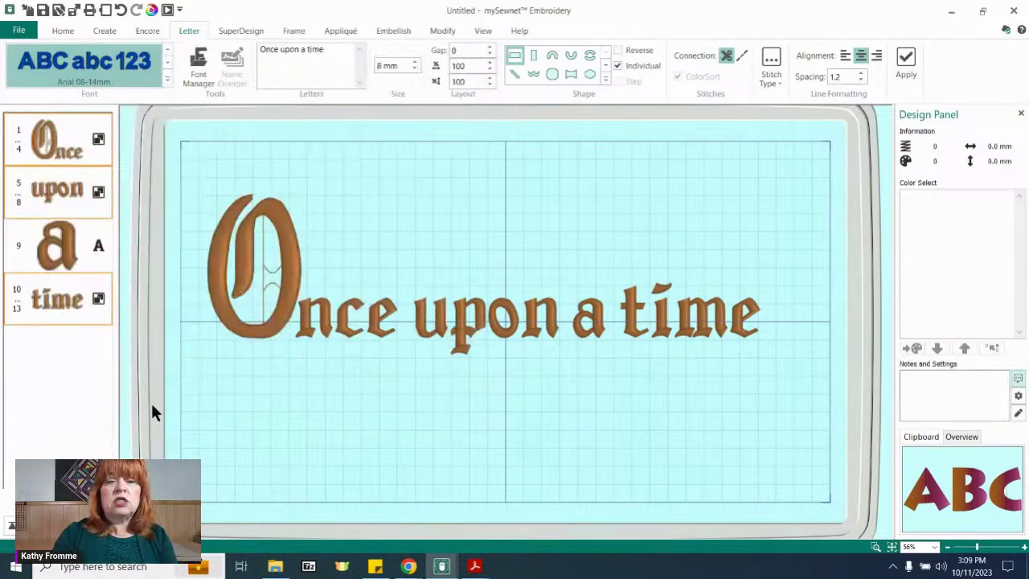
Replace the lettering text "Once upon a time" with "Font" and add it to the design as individual letters.
left_click(332, 50)
key("BackSpace")
key("BackSpace")
key("BackSpace")
key("BackSpace")
key("BackSpace")
key("BackSpace")
key("BackSpace")
key("BackSpace")
key("BackSpace")
key("BackSpace")
key("BackSpace")
key("BackSpace")
key("BackSpace")
key("BackSpace")
key("BackSpace")
key("BackSpace")
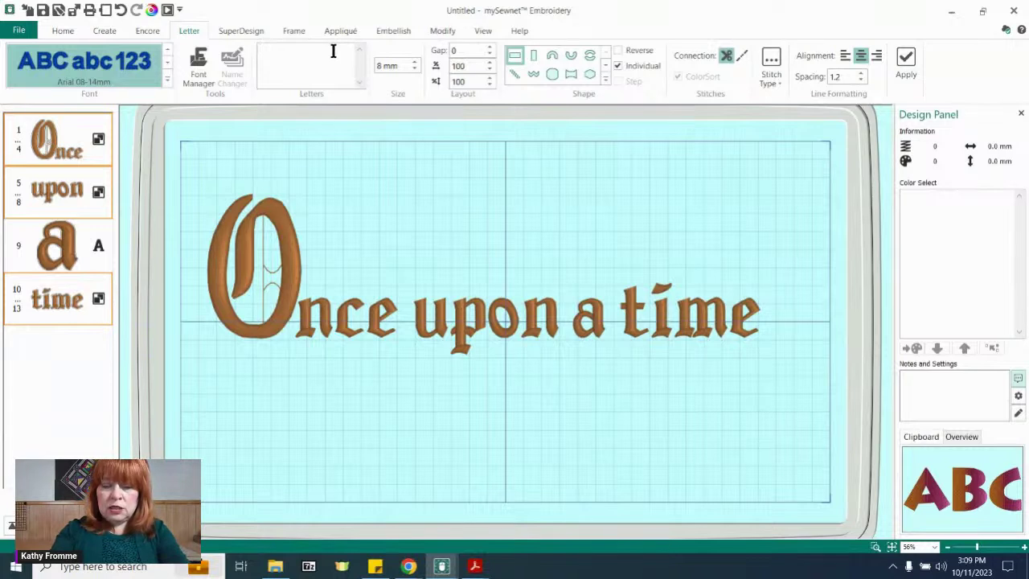
type("Font")
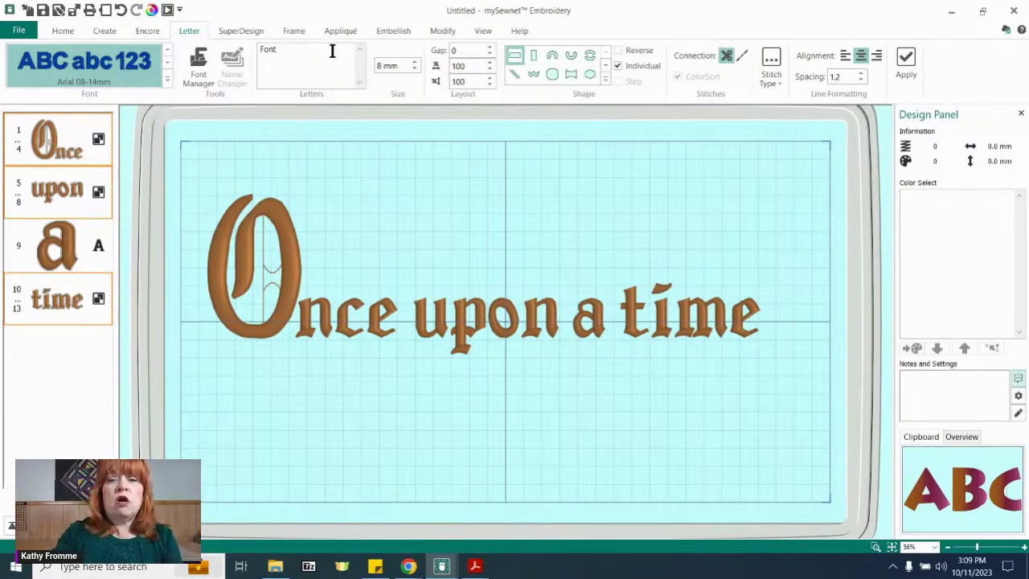
left_click(903, 62)
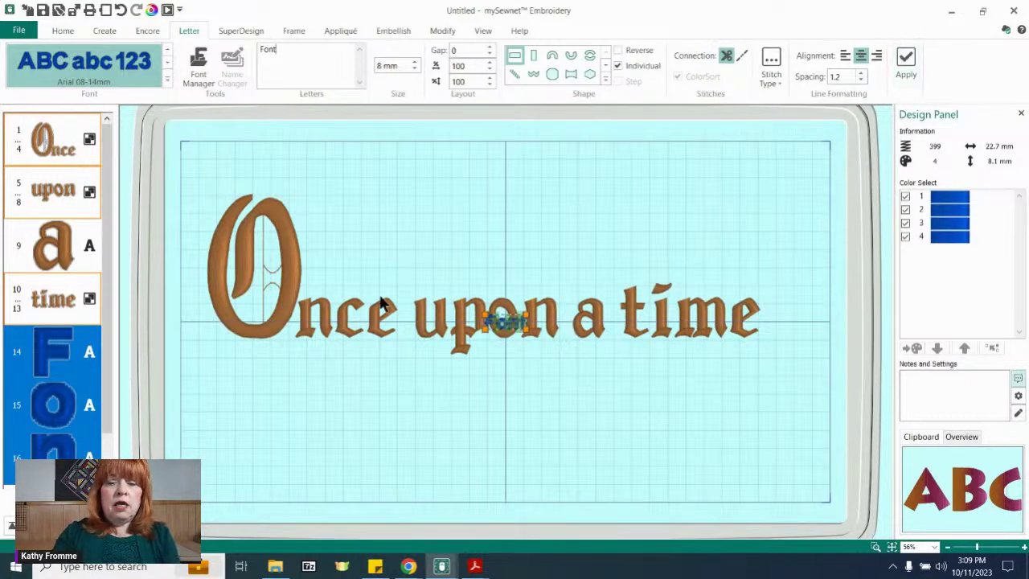
Move the small blue "Font" letters up into the clear space above the brown phrase.
left_click_drag(510, 320, 499, 235)
left_click(876, 546)
left_click_drag(431, 206, 577, 291)
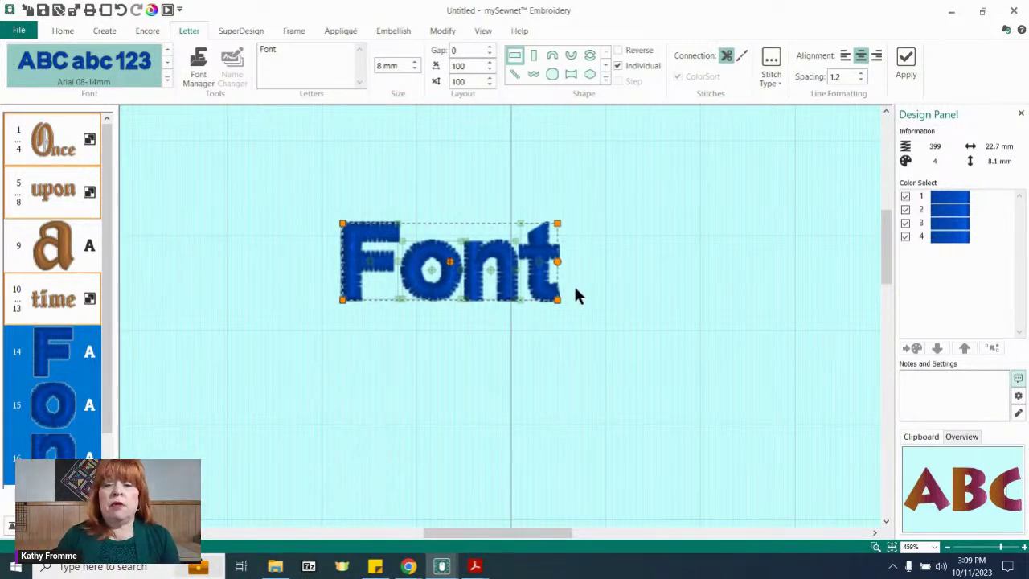
Turn off the Individual option, delete the separate "Font" letters and add the word again as one combined lettering design.
left_click(617, 66)
key("Delete")
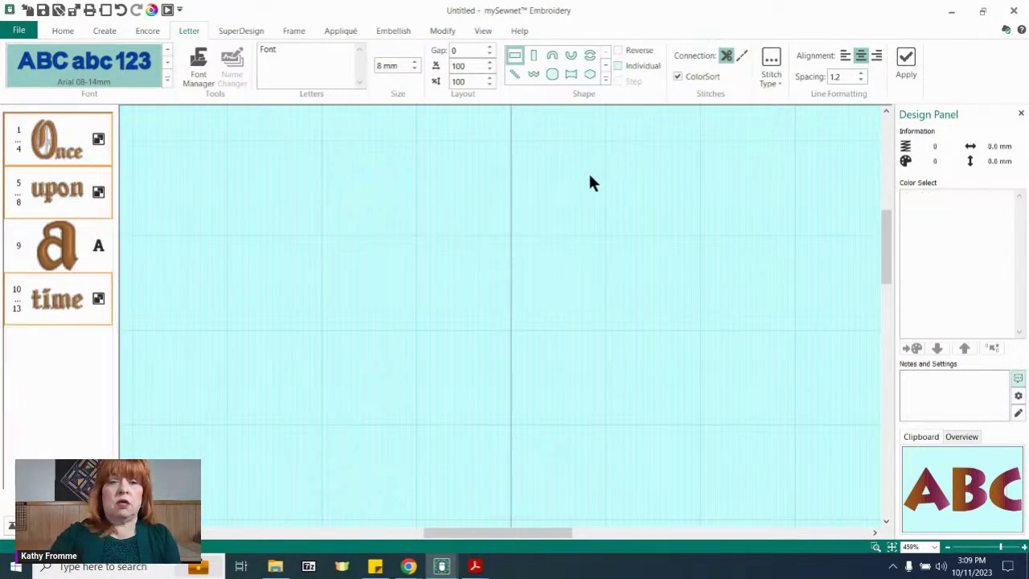
left_click(907, 60)
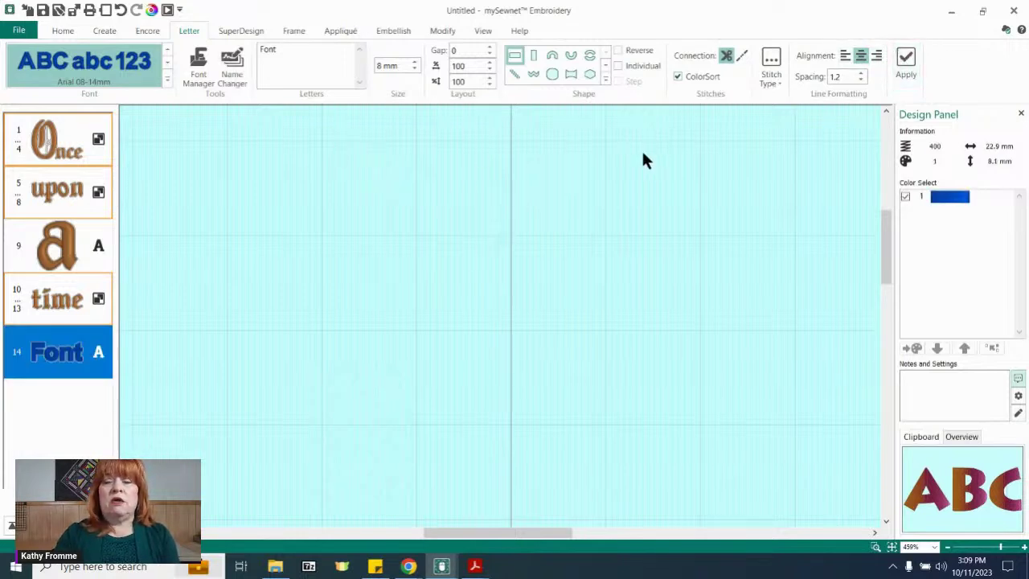
Move the combined "Font" lettering down into the empty space below the word "upon".
scroll(621, 169, "down", 1)
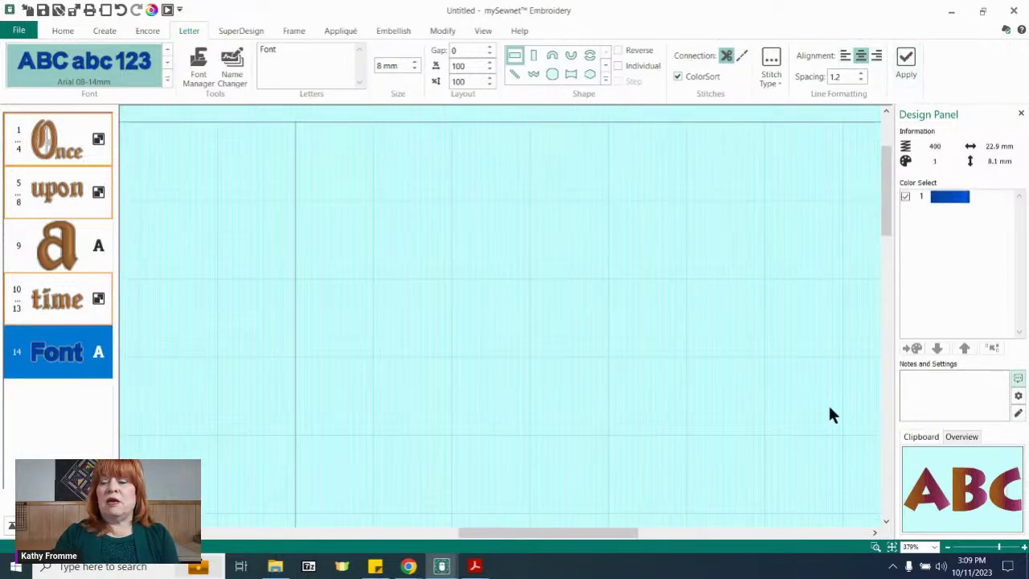
left_click(891, 547)
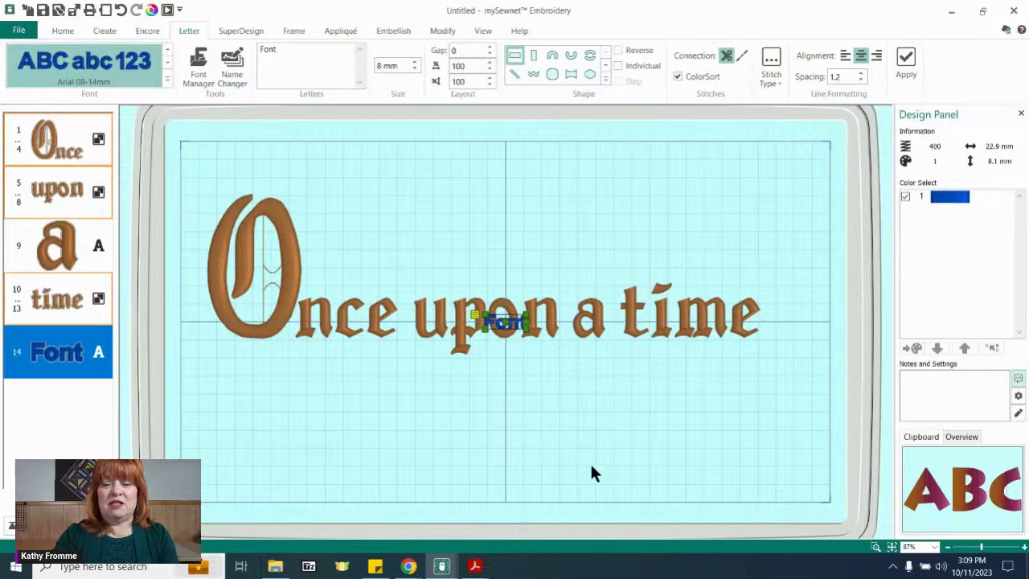
left_click(874, 548)
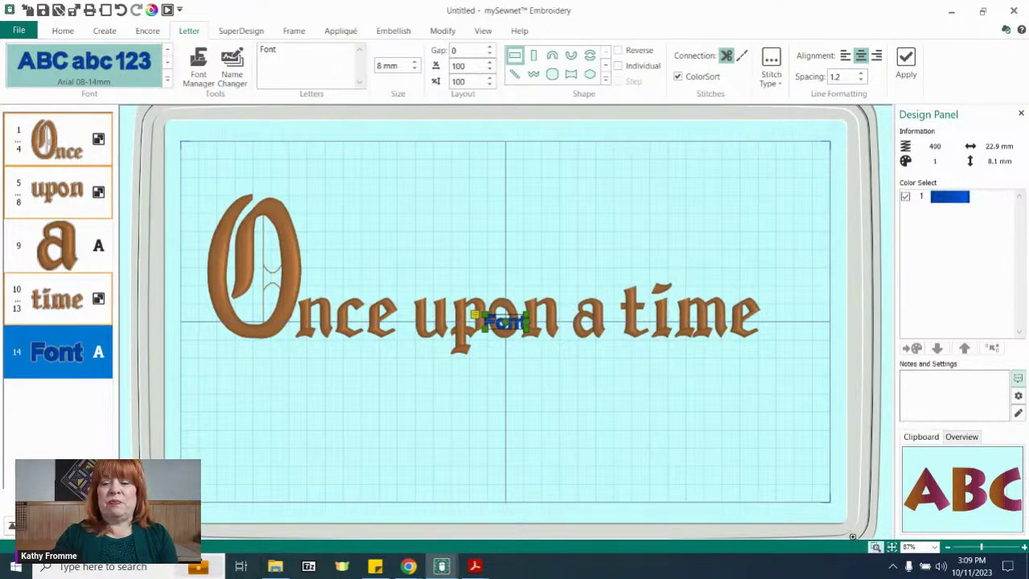
left_click_drag(466, 285, 580, 408)
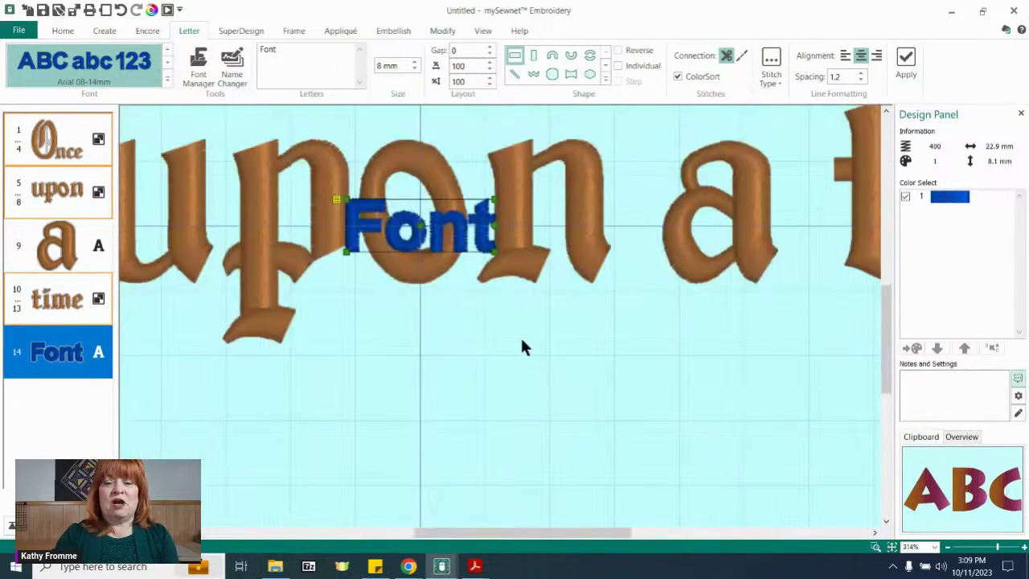
left_click(477, 315)
left_click_drag(478, 315, 506, 460)
Delete the Once, upon, a and time lettering, keeping only the "Font" design.
left_click(91, 138)
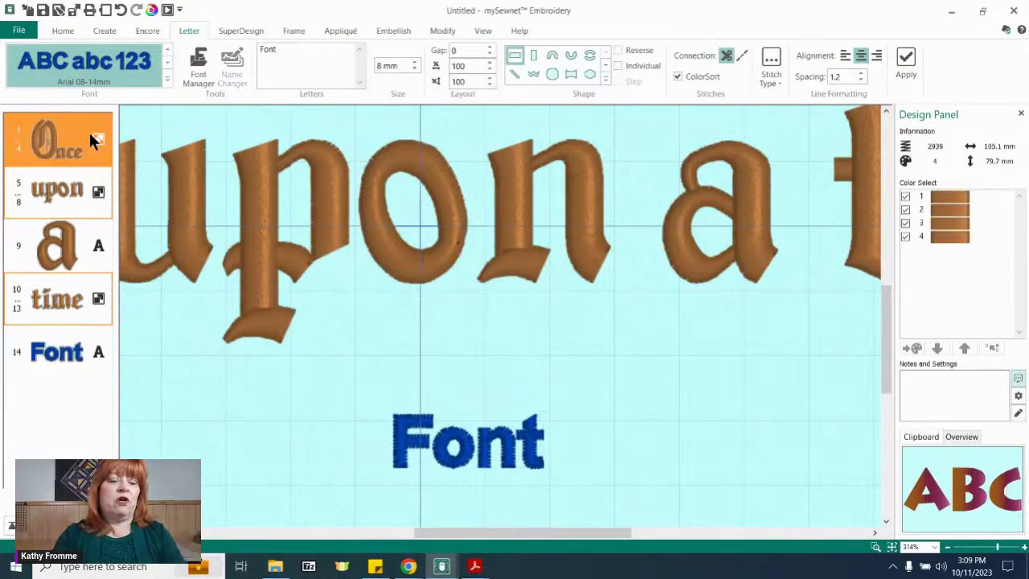
left_click(72, 303, "shift")
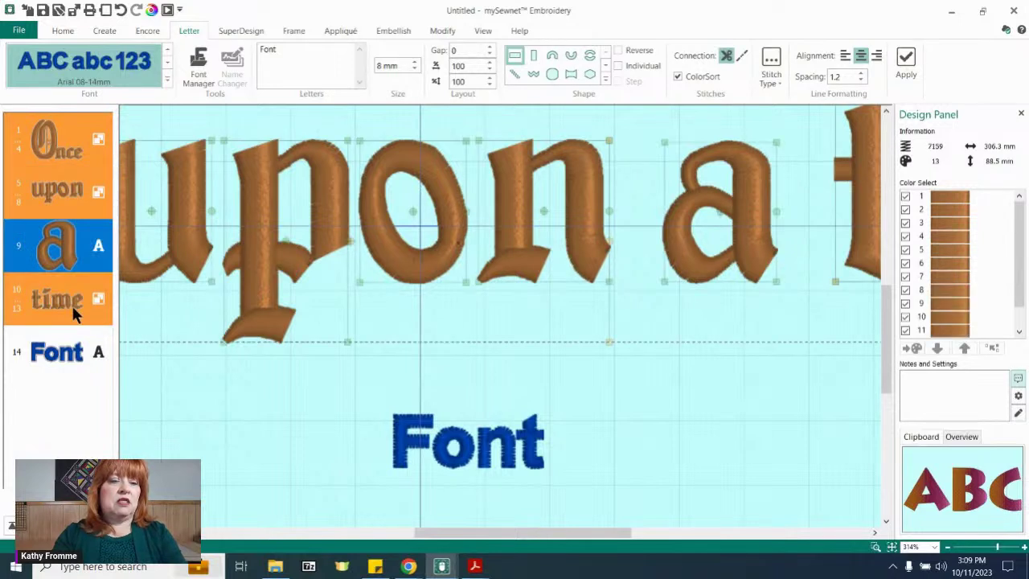
key("Delete")
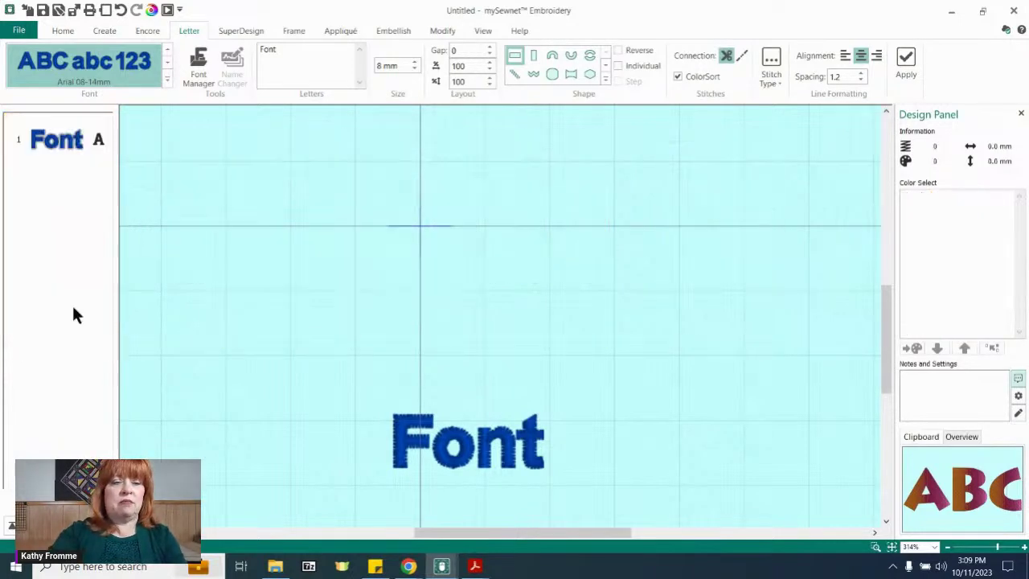
Move the "Font" lettering up from the lower area onto the hoop's horizontal centre line.
left_click(463, 414)
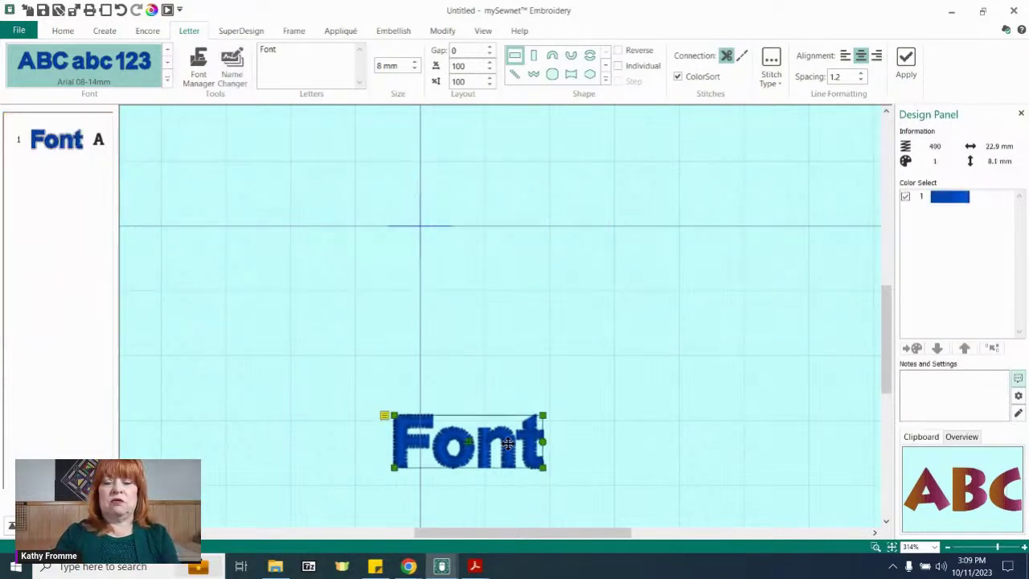
left_click_drag(502, 426, 511, 175)
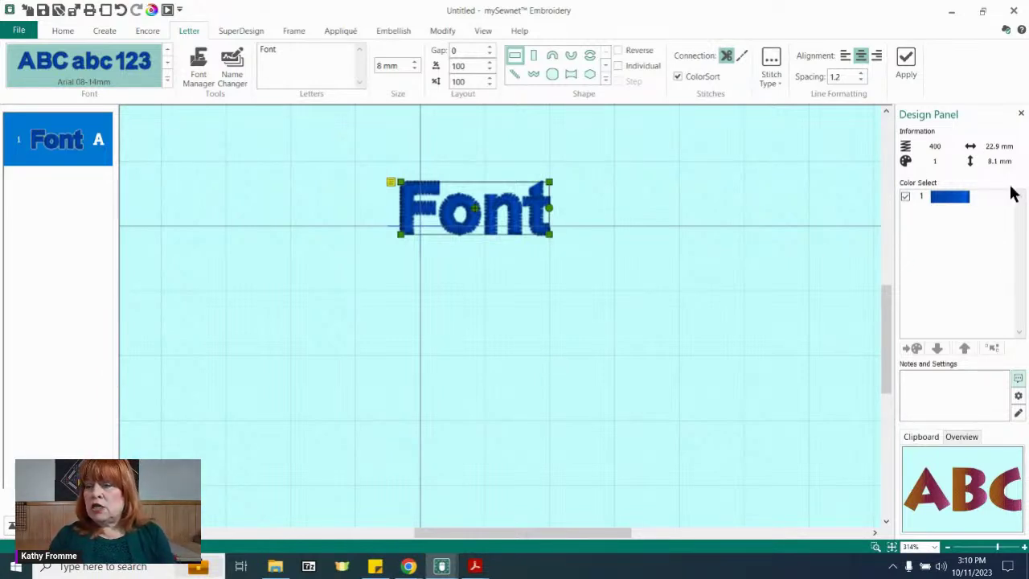
mouse_move(1011, 165)
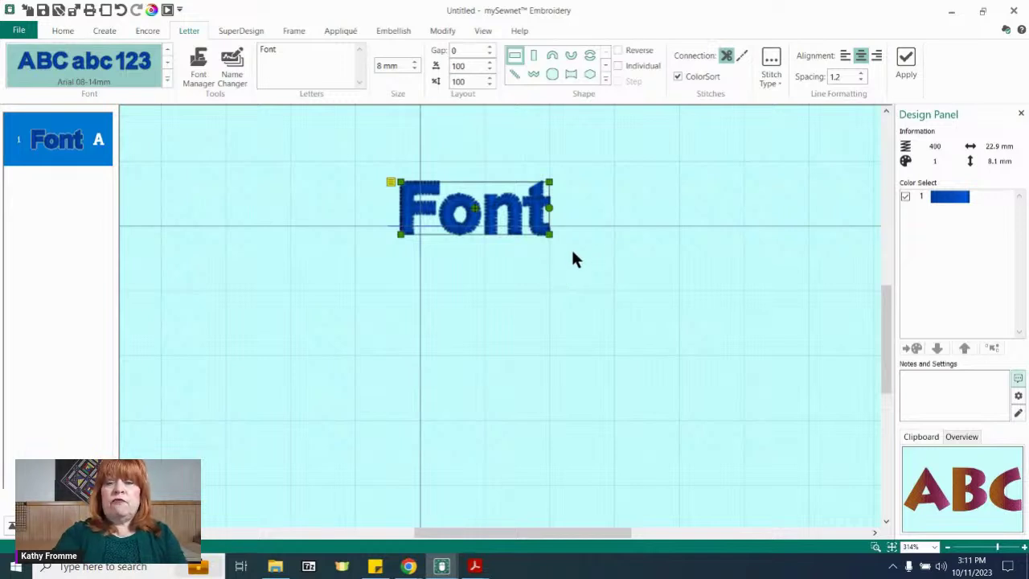
Change the hoop size to 120mm x 120mm - Universal Square Hoop 4.
double_click(572, 259)
left_click(672, 206)
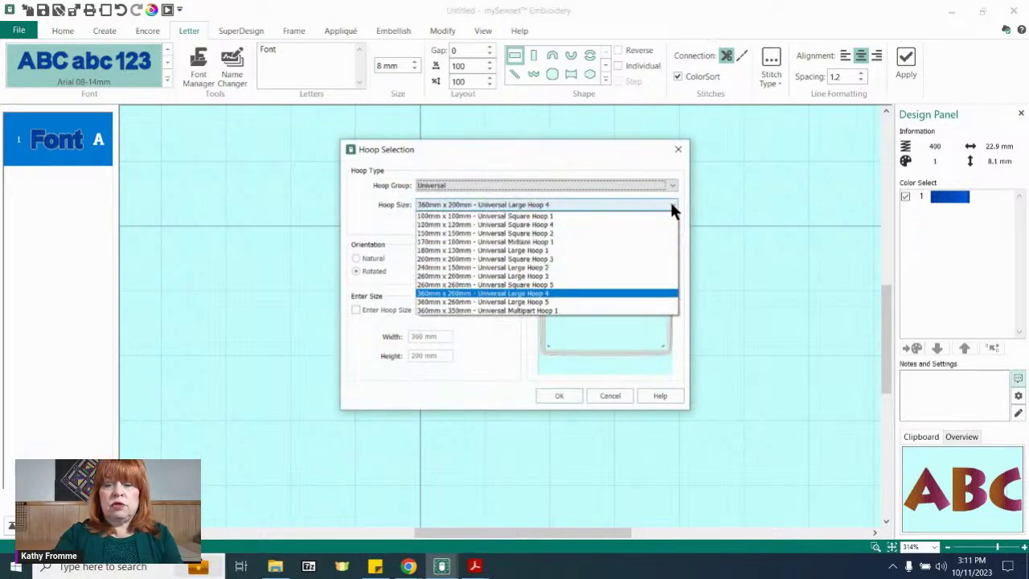
left_click(522, 224)
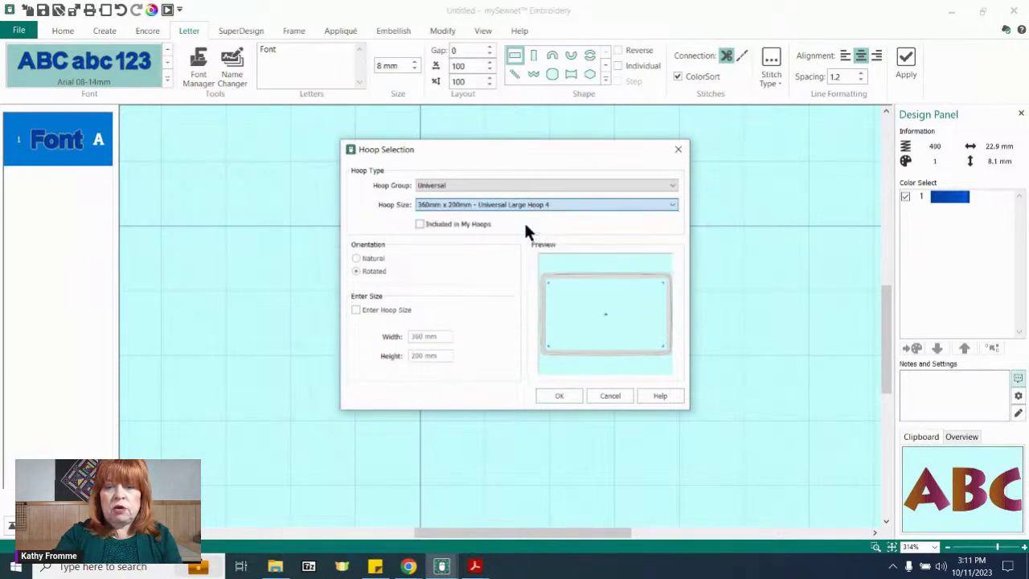
left_click(562, 390)
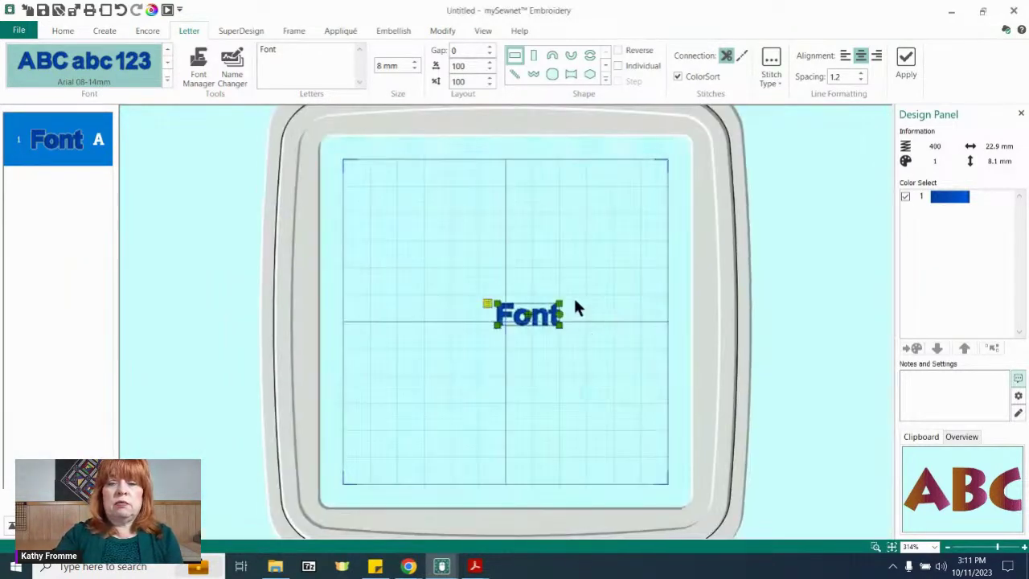
Move the "Font" lettering into the hoop's upper-left quadrant and place a second identical "Font" directly below it.
left_click_drag(546, 307, 487, 213)
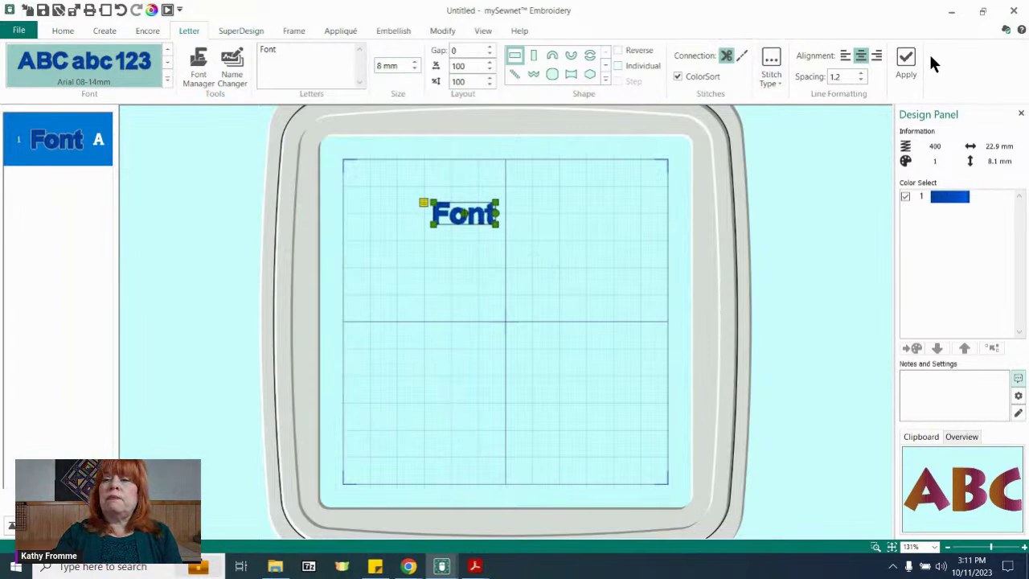
left_click(906, 55)
left_click_drag(477, 232, 477, 263)
left_click(474, 210)
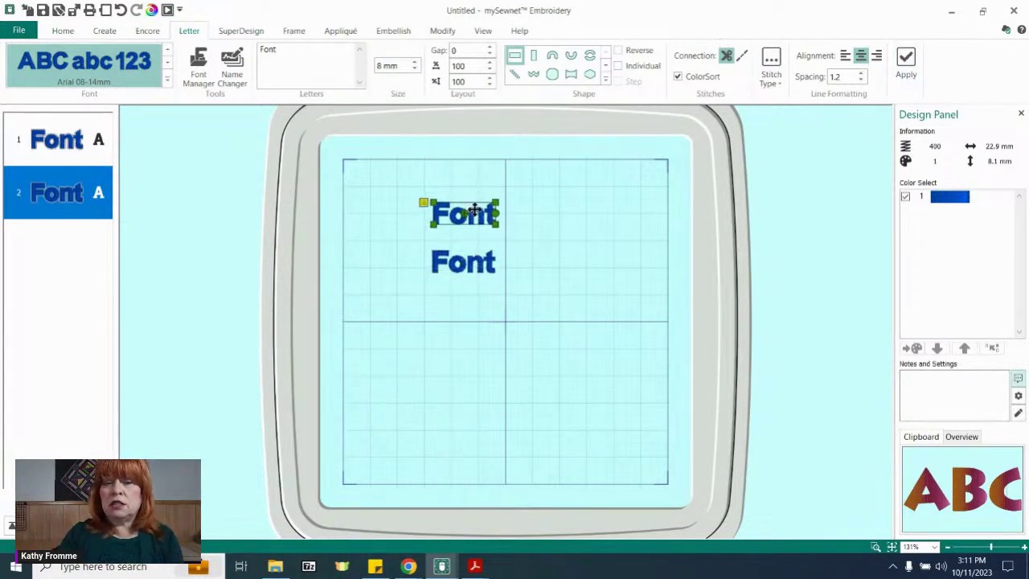
left_click(477, 260)
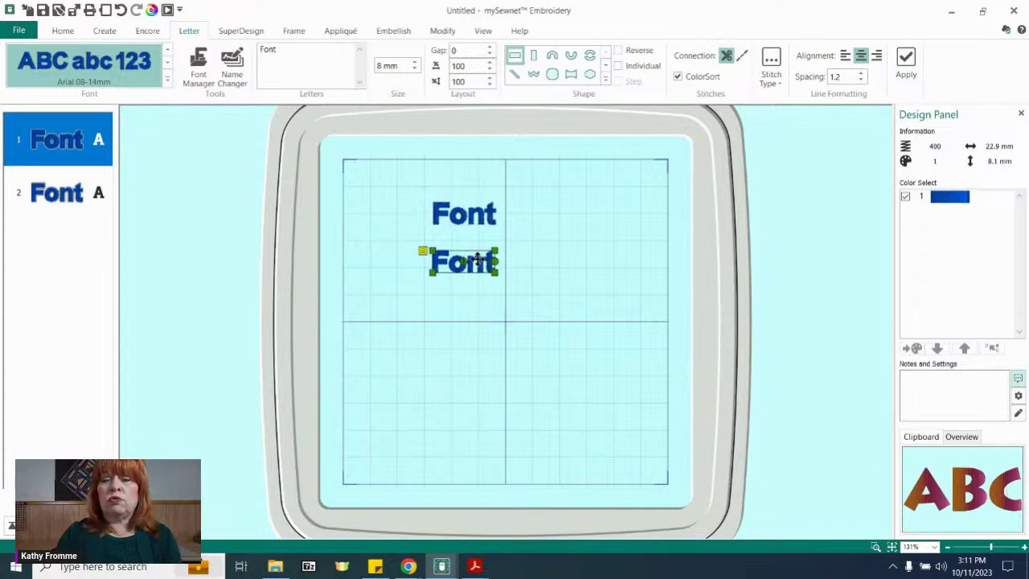
left_click_drag(478, 260, 485, 243)
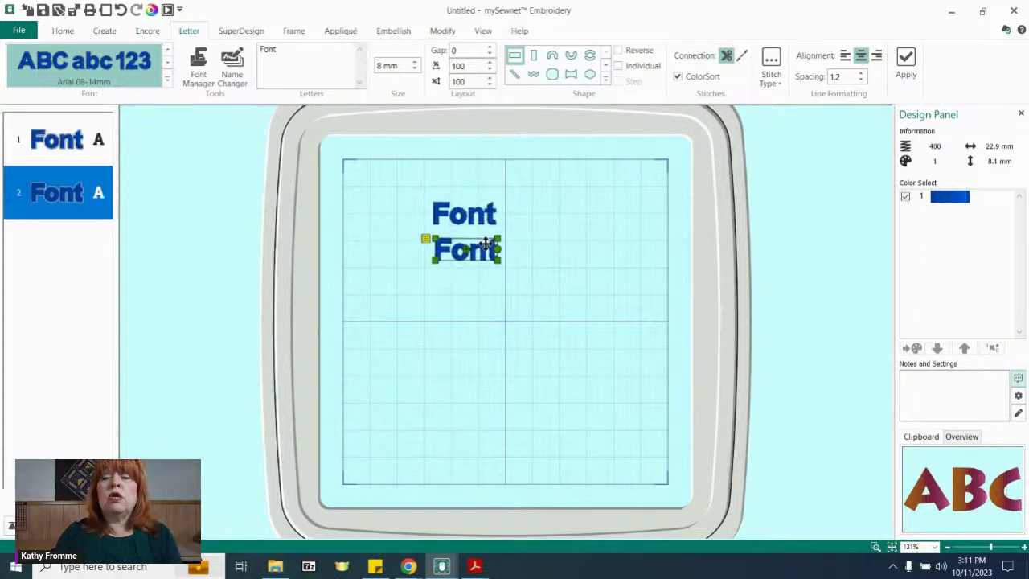
Set the satin column density of the lower "Font" lettering to 8.
left_click(876, 547)
left_click_drag(407, 220, 524, 288)
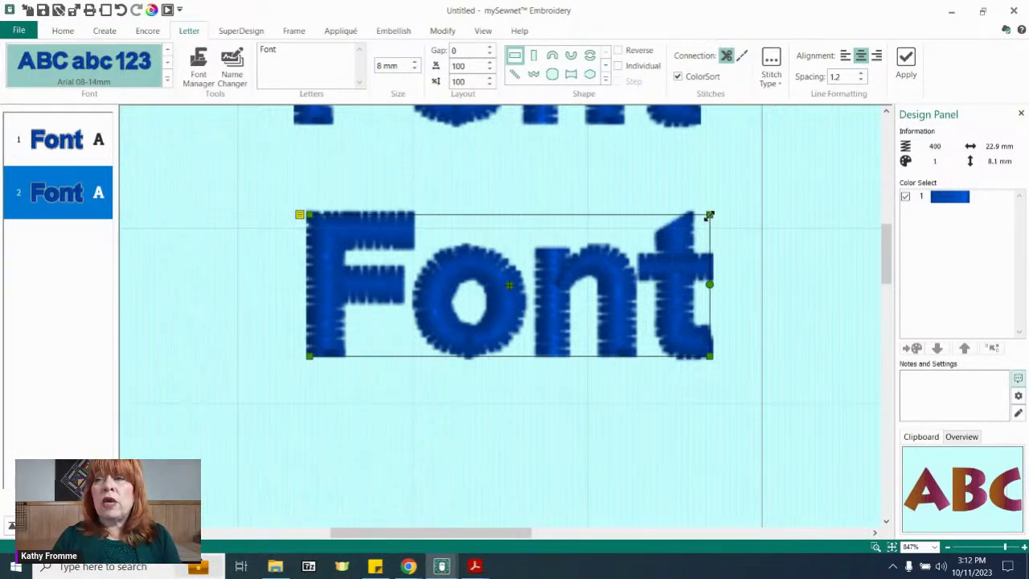
right_click(625, 269)
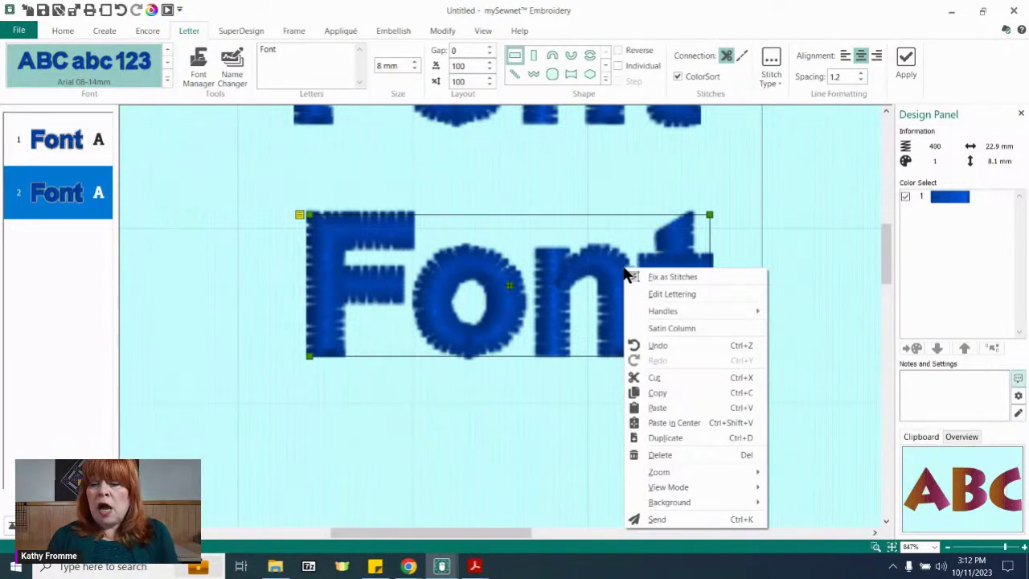
left_click(659, 328)
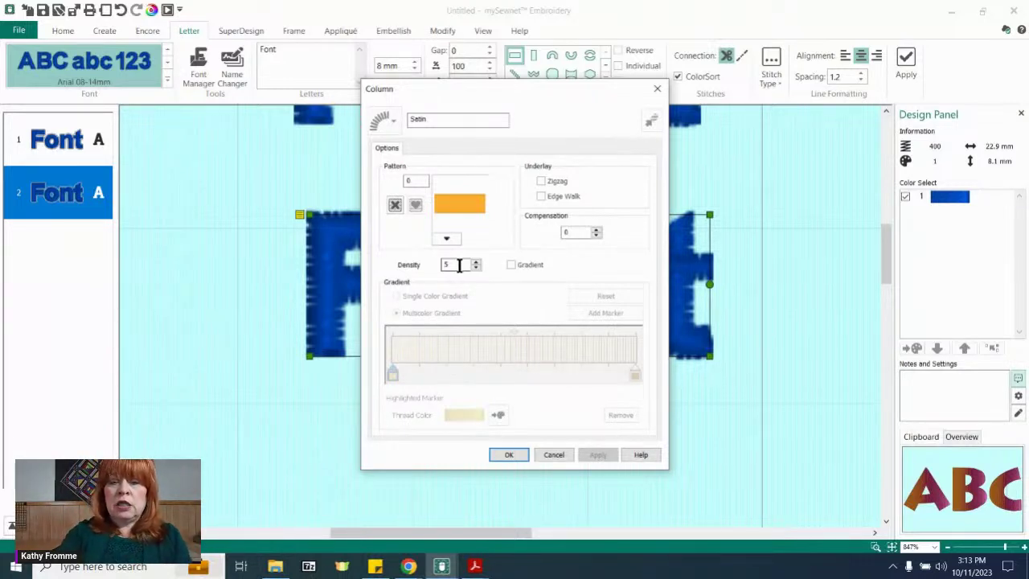
key("BackSpace")
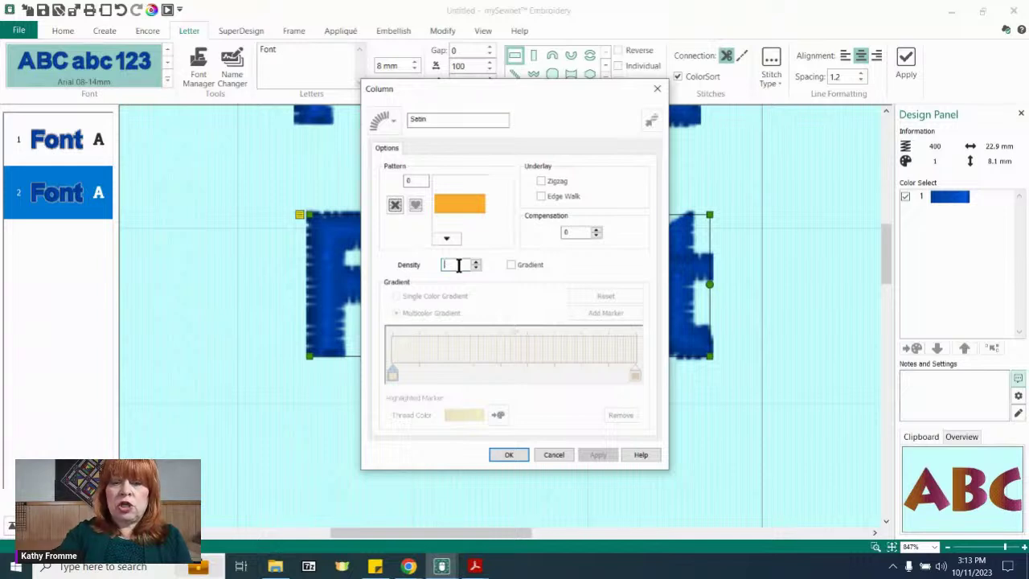
type("8")
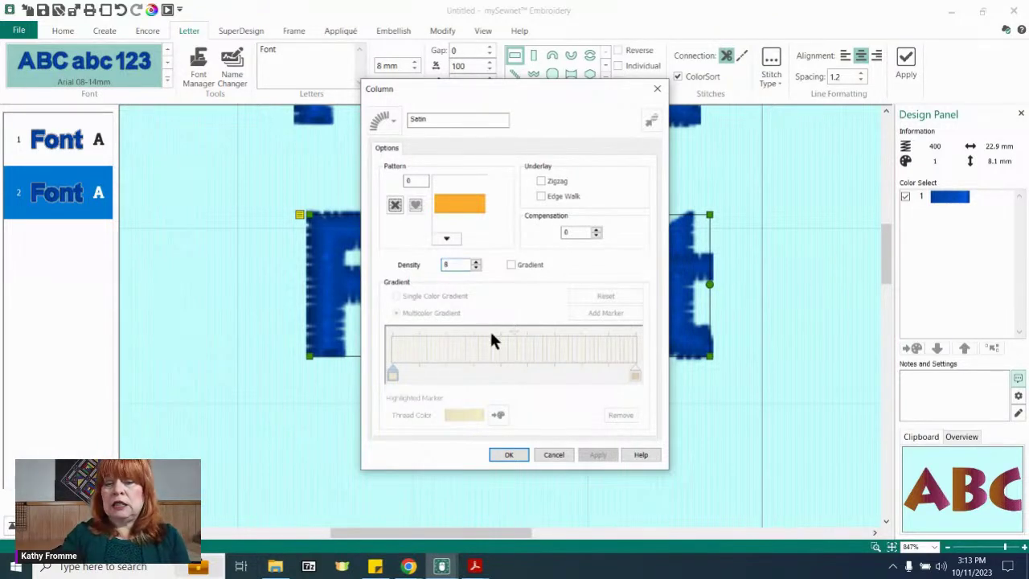
left_click(508, 454)
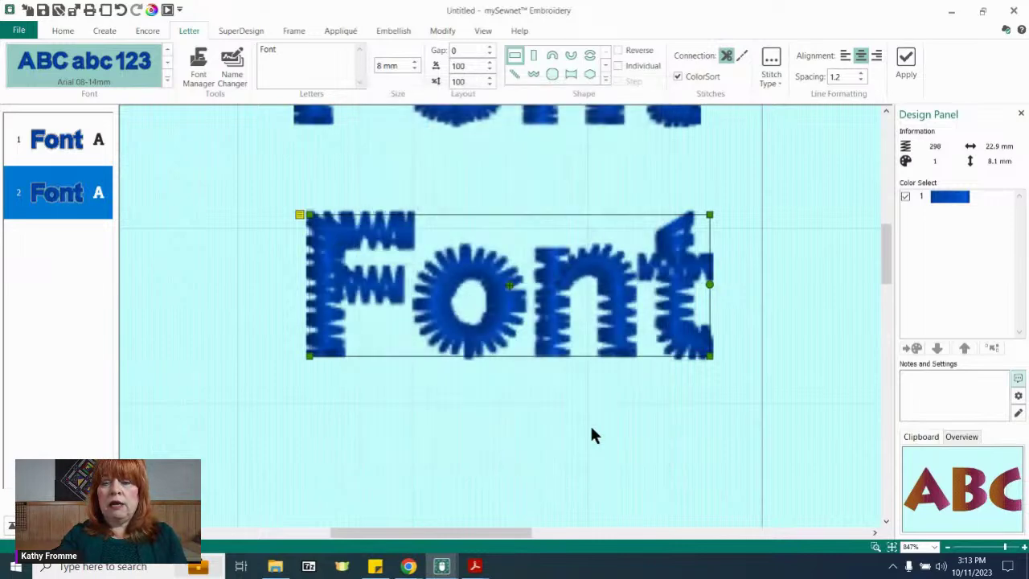
Compare the stitching and stitch counts of the original "Font" and the lower-density copy, ending with the whole hoop in view.
left_click_drag(884, 248, 885, 229)
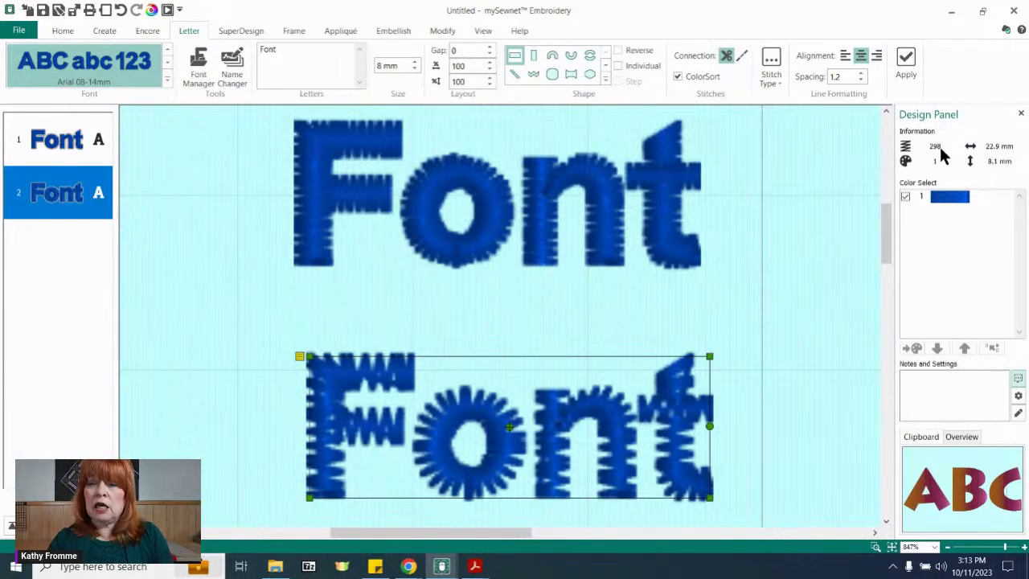
left_click(612, 207)
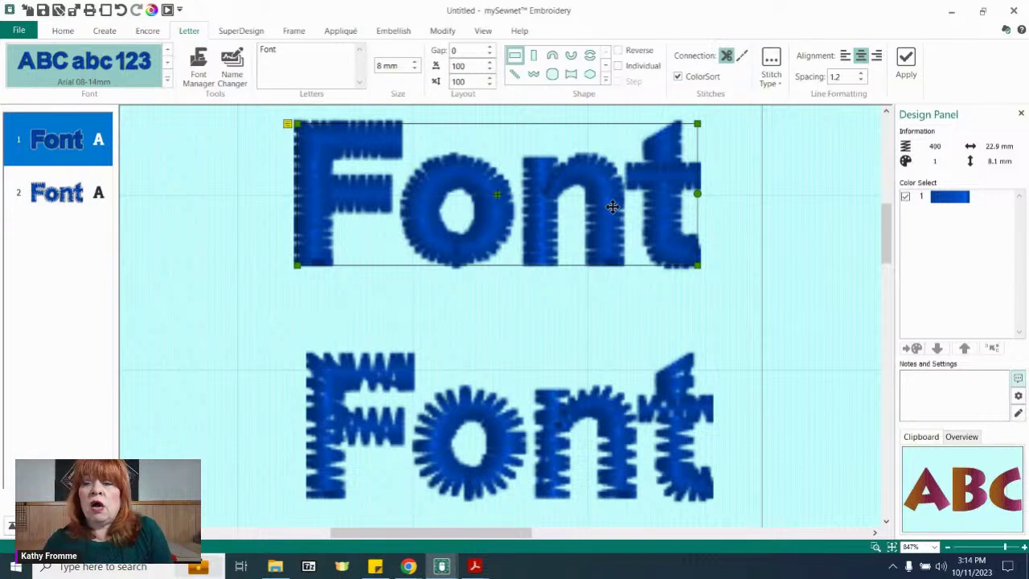
right_click(673, 405)
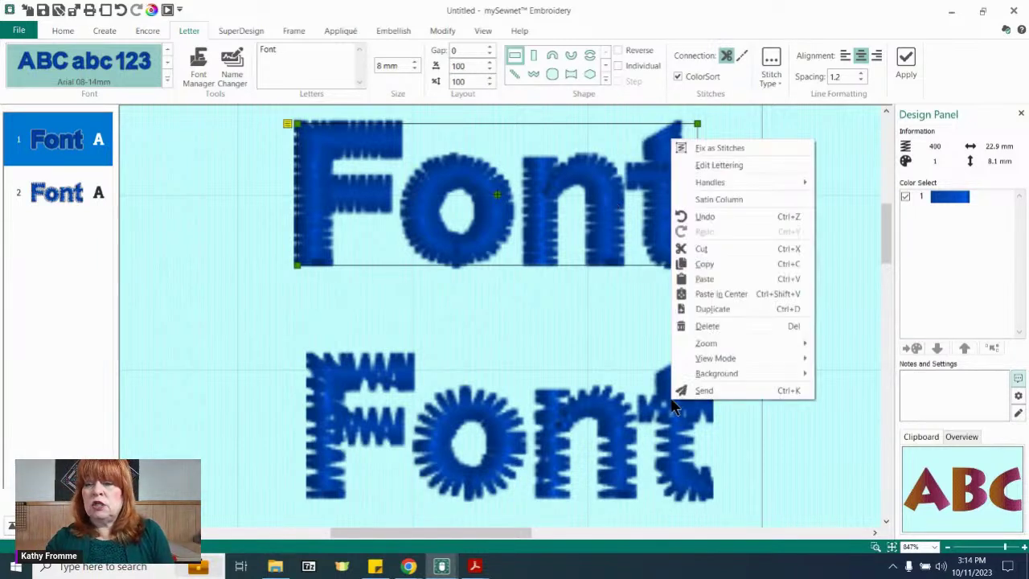
right_click(650, 418)
left_click(595, 410)
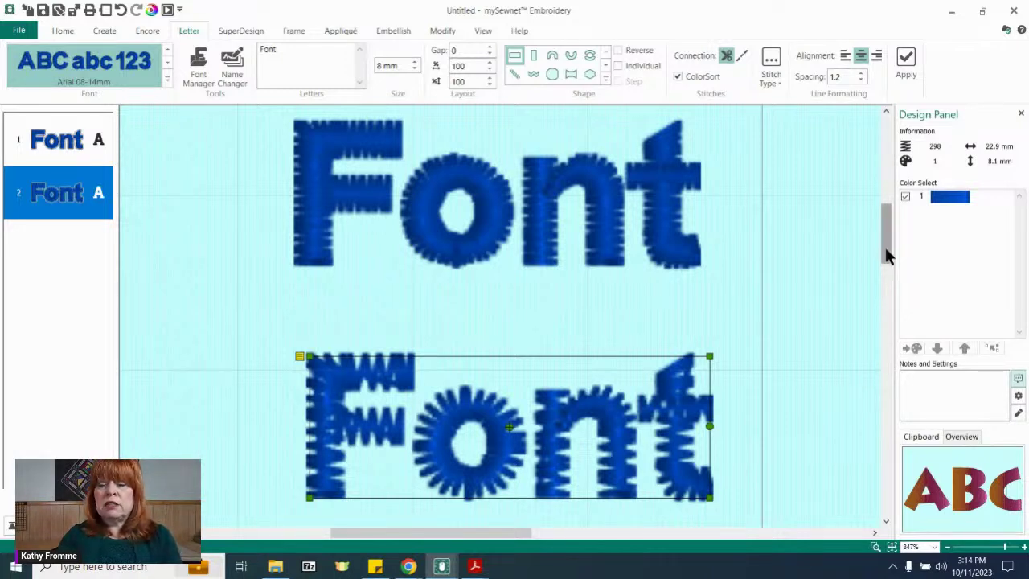
left_click(893, 548)
left_click(543, 251)
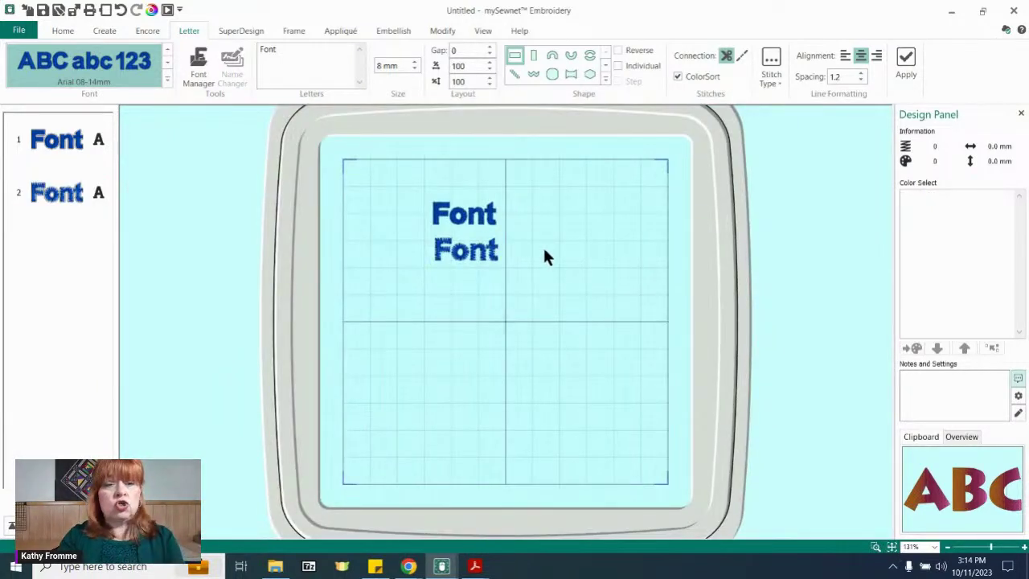
Add a third identical "Font" lettering design and place it directly below the second one.
left_click(467, 214)
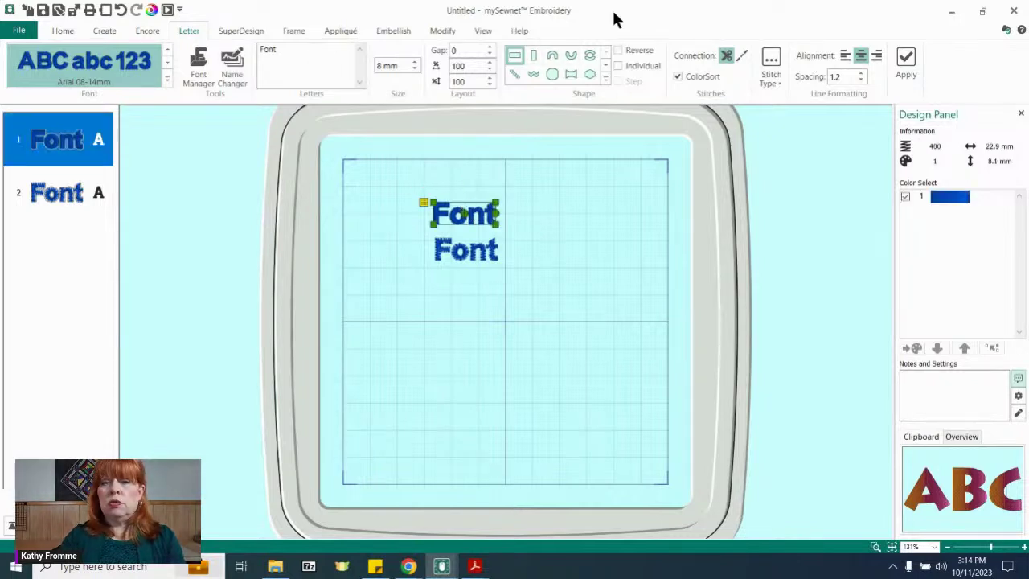
left_click(907, 59)
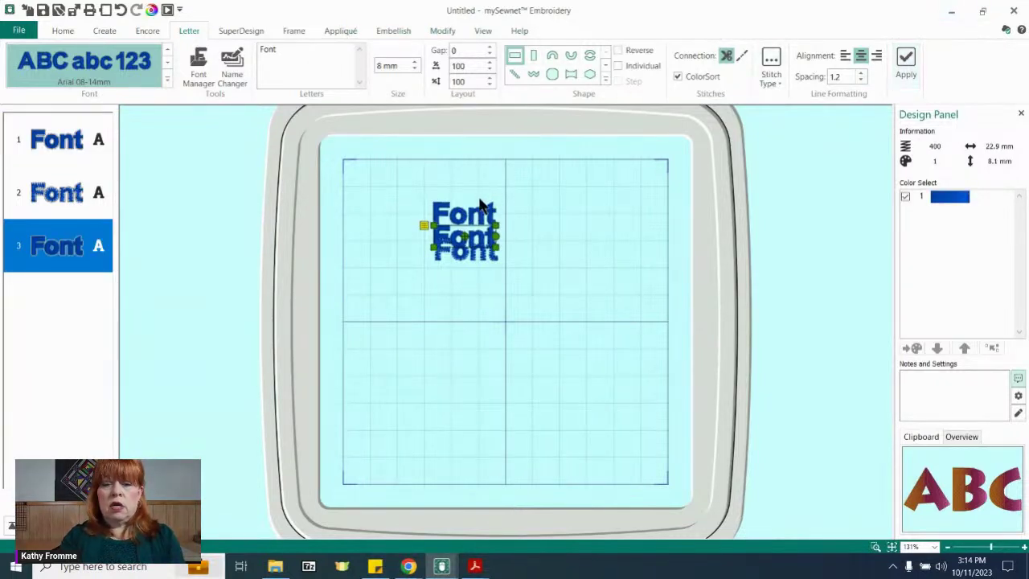
left_click_drag(475, 247, 479, 284)
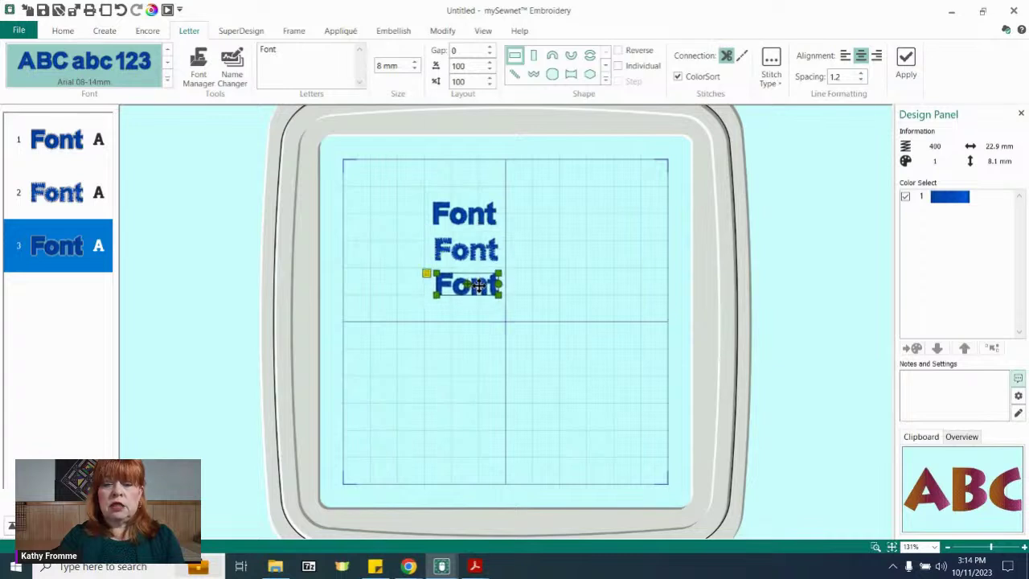
Set the satin column density of the third "Font" lettering to 15.
right_click(478, 284)
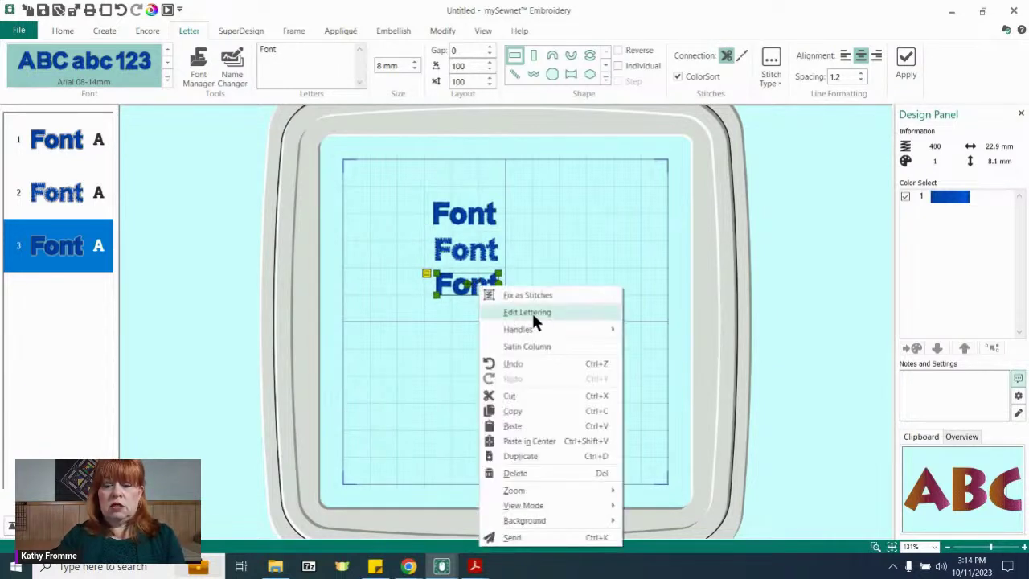
left_click(543, 346)
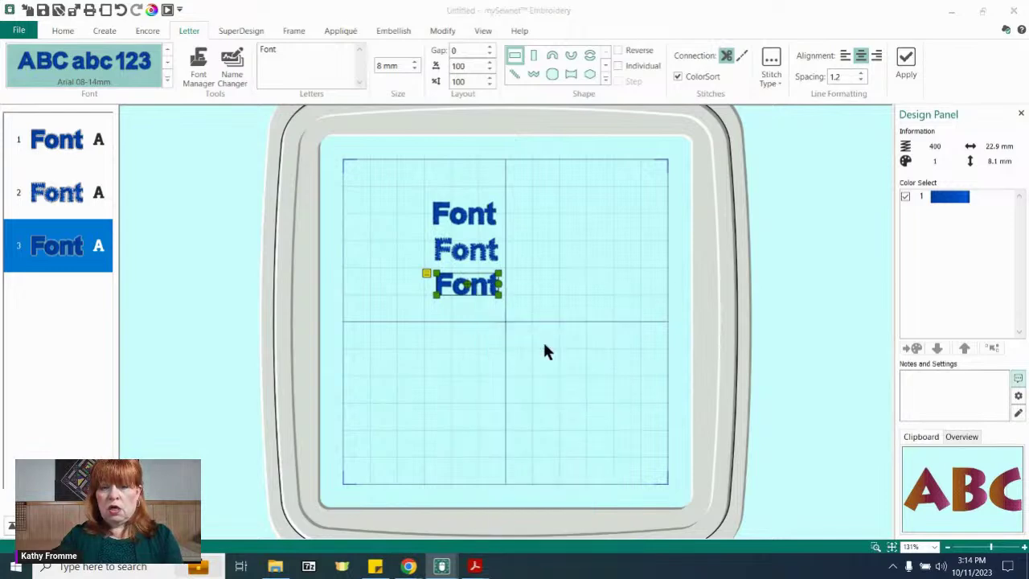
double_click(452, 265)
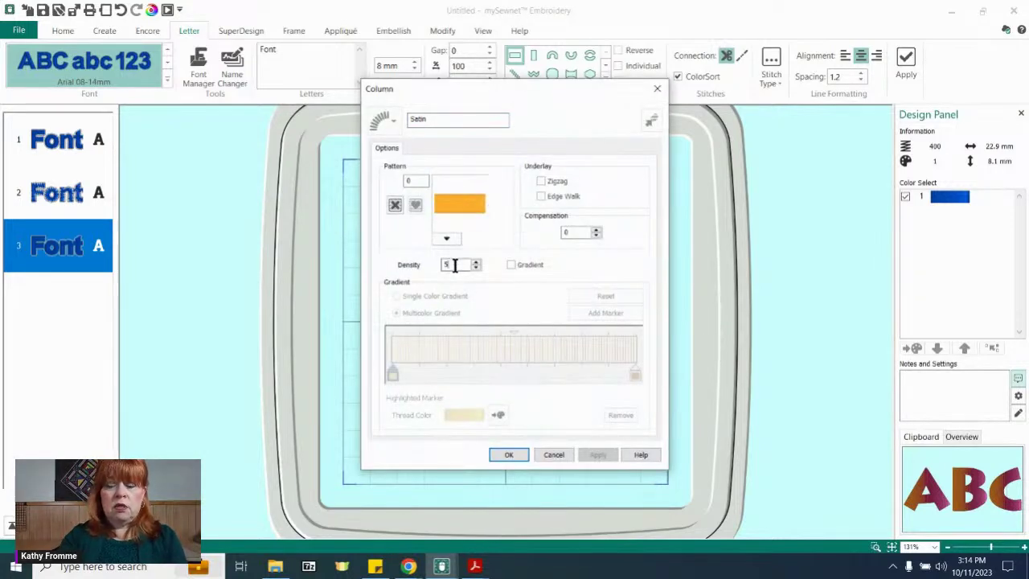
type("15")
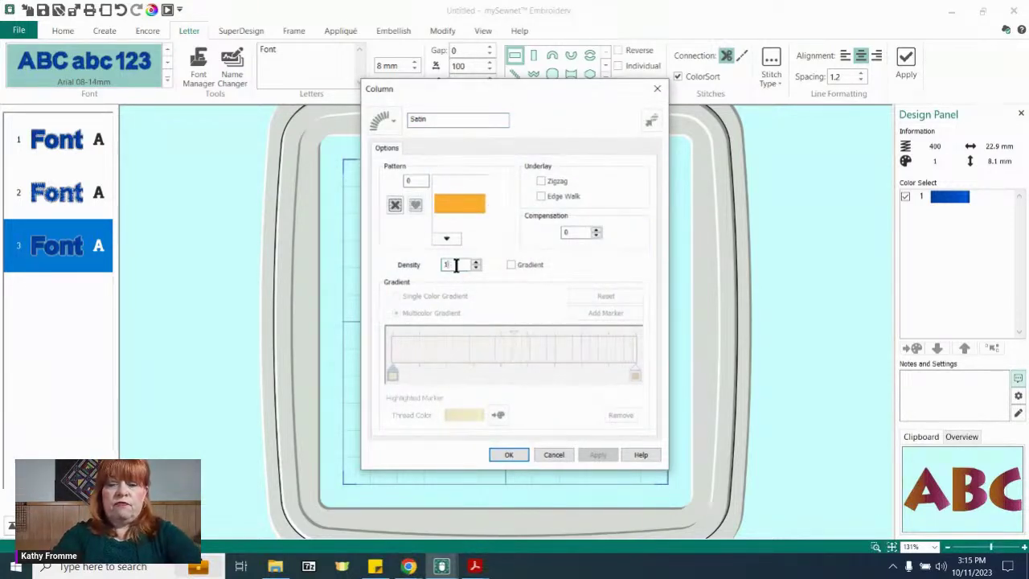
left_click(511, 454)
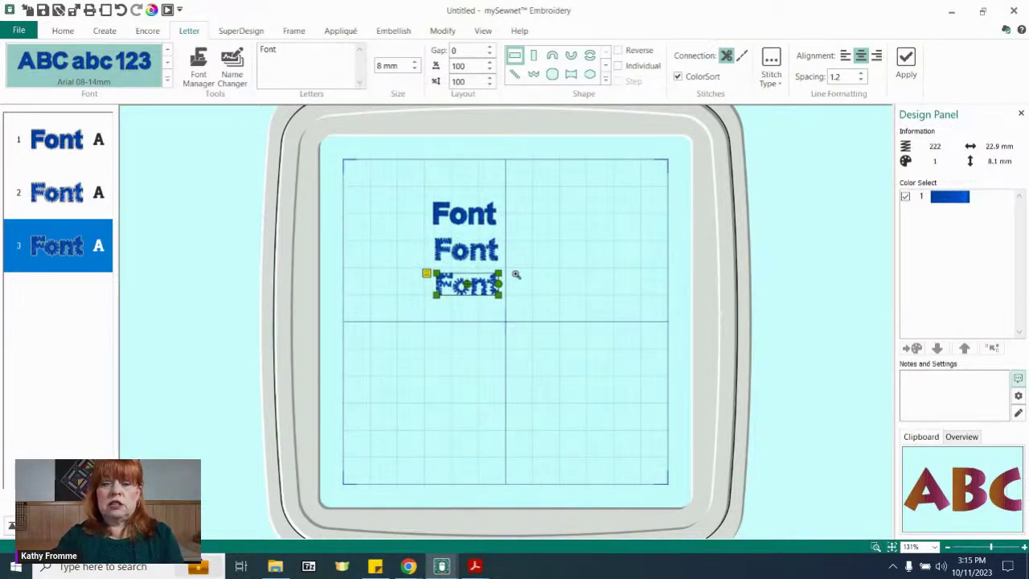
left_click_drag(420, 192, 522, 325)
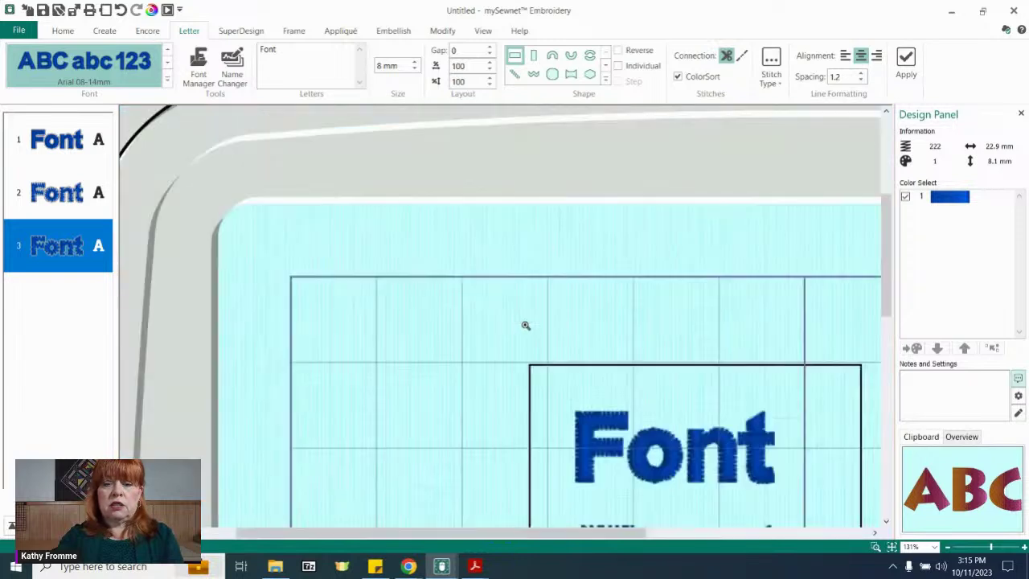
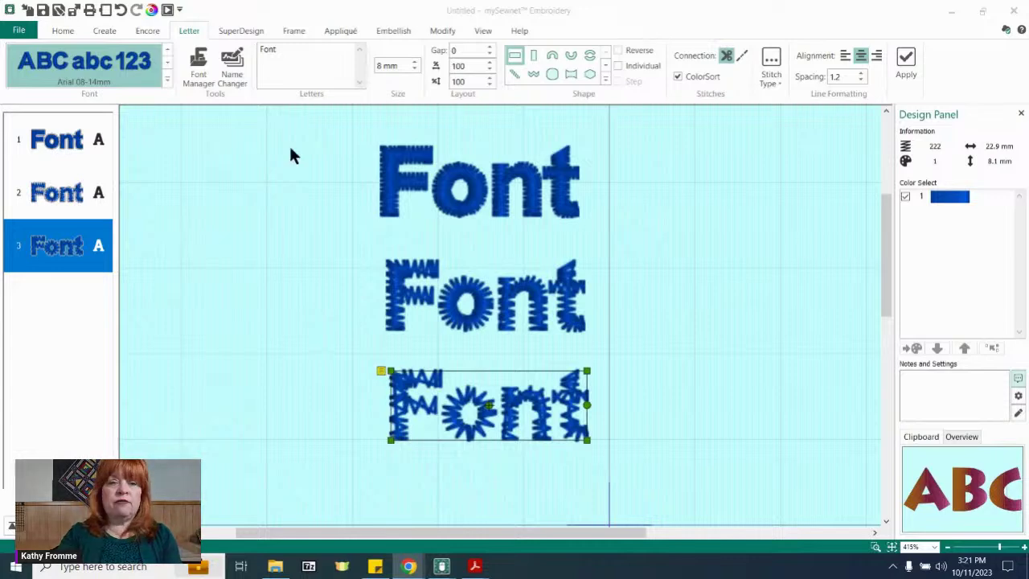
Delete all three "Font" lettering designs from the hoop.
scroll(246, 255, "down", 3)
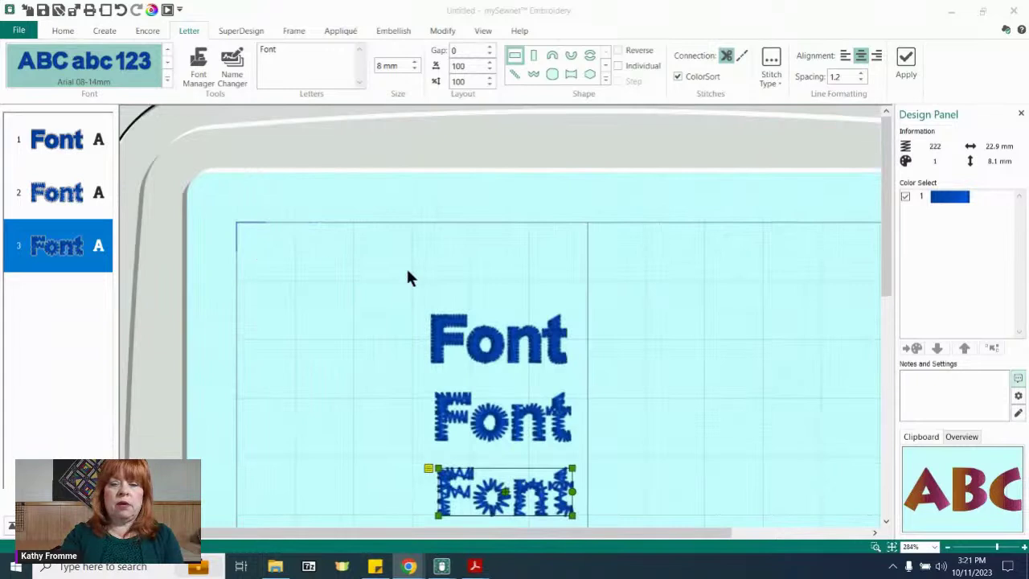
left_click(891, 547)
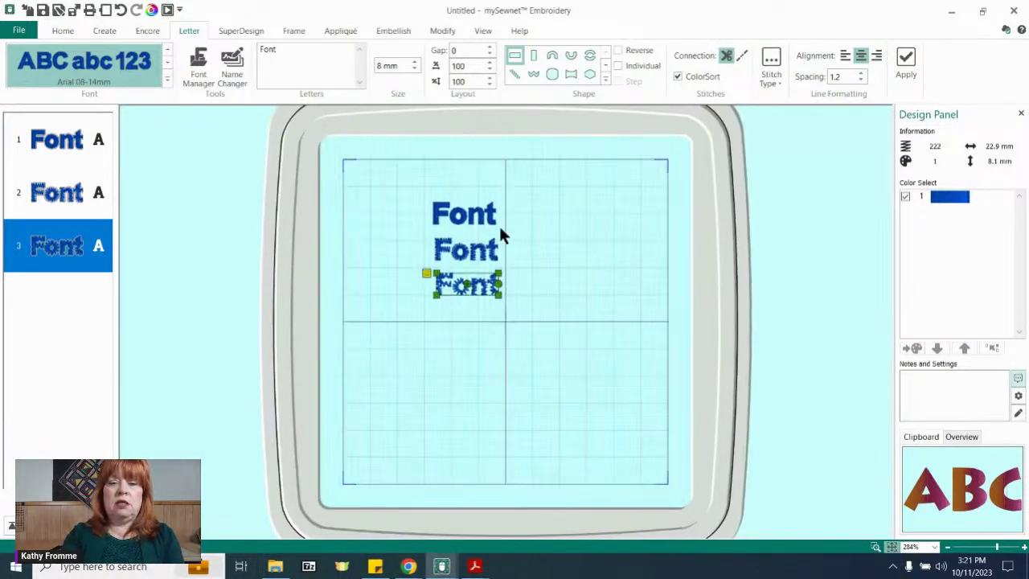
left_click(476, 215)
left_click(56, 139)
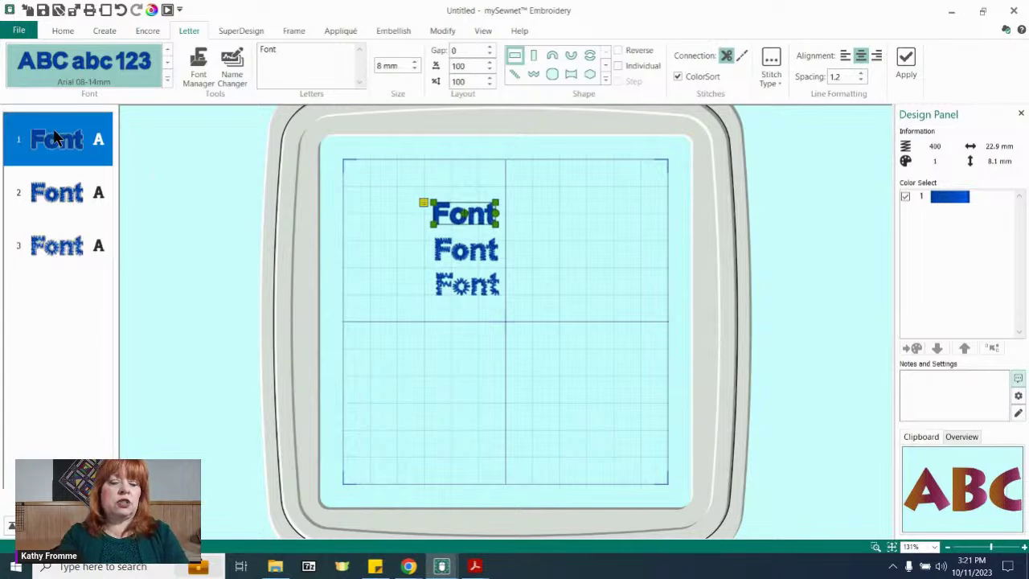
left_click(67, 246, "shift")
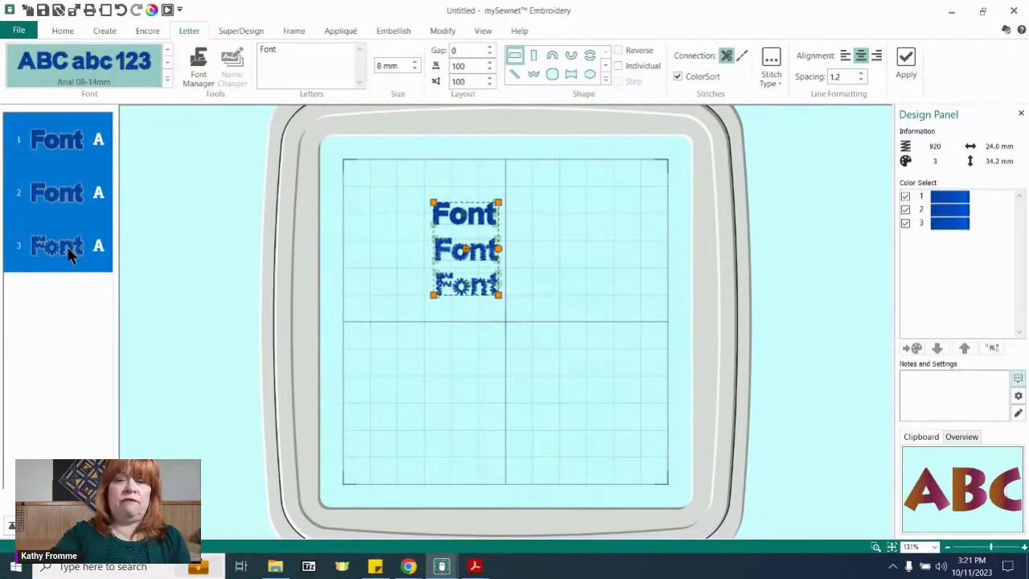
key("Delete")
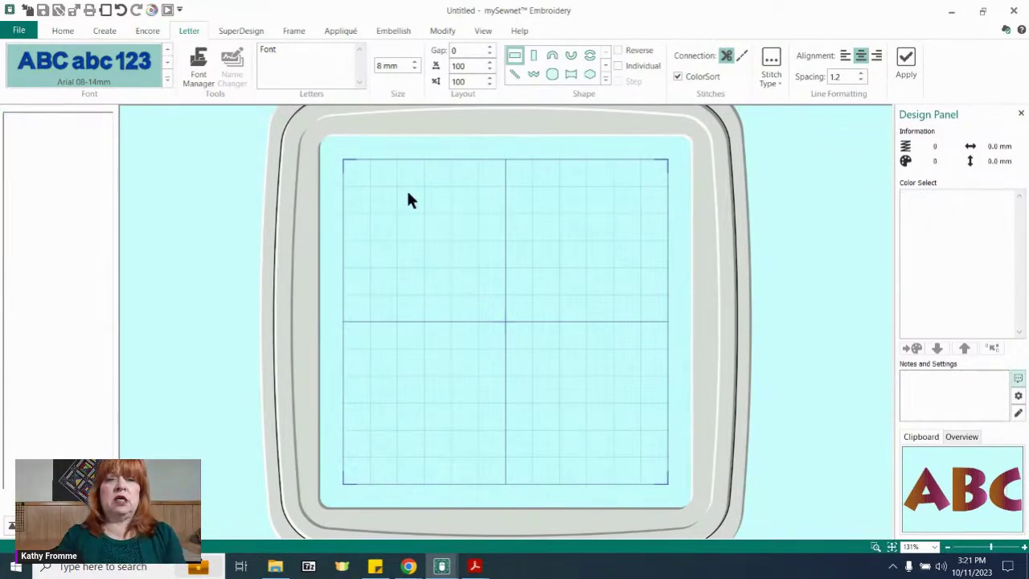
Choose the Revue 15-35mm font for the lettering.
left_click(167, 75)
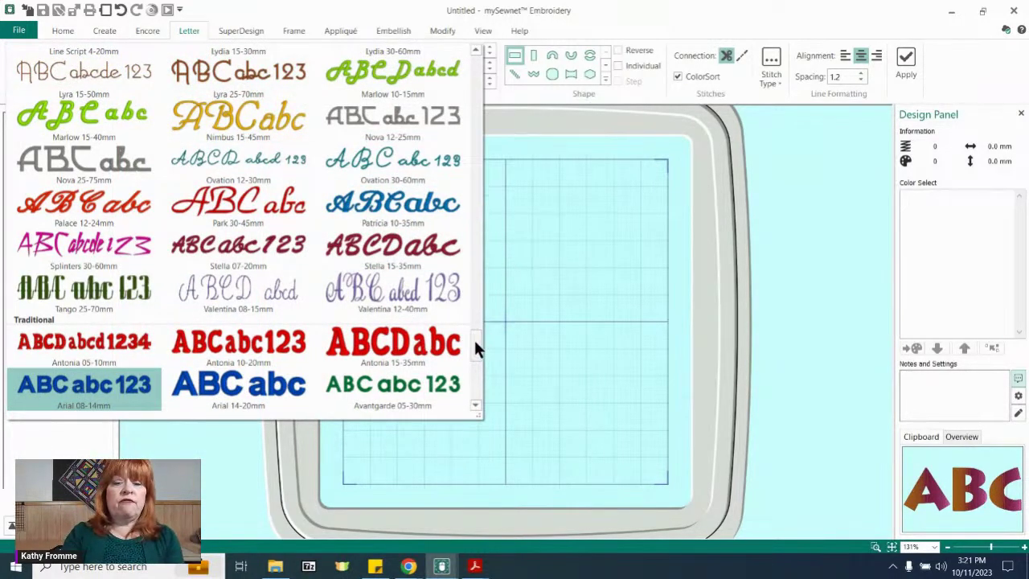
left_click_drag(473, 346, 459, 215)
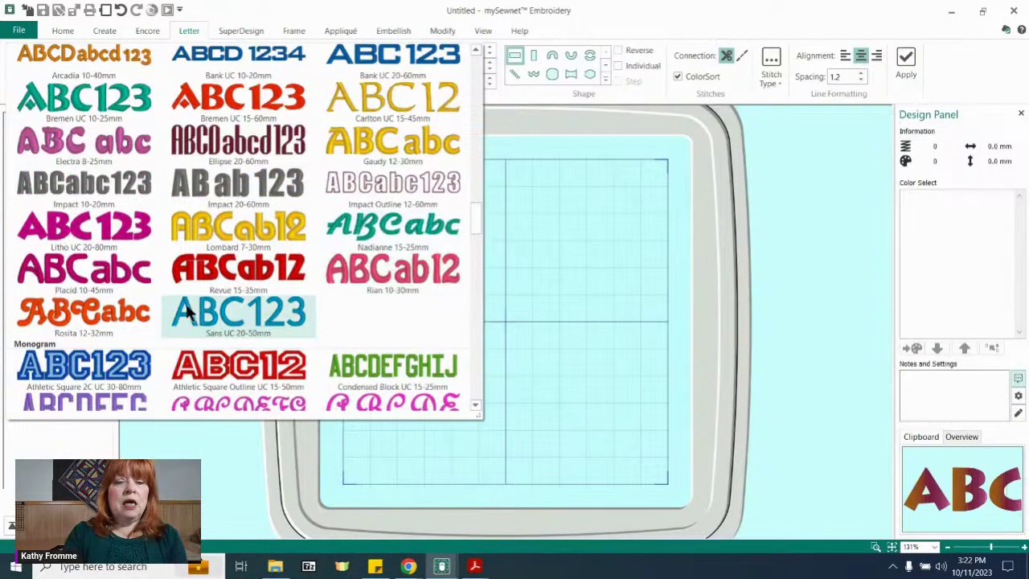
left_click(285, 273)
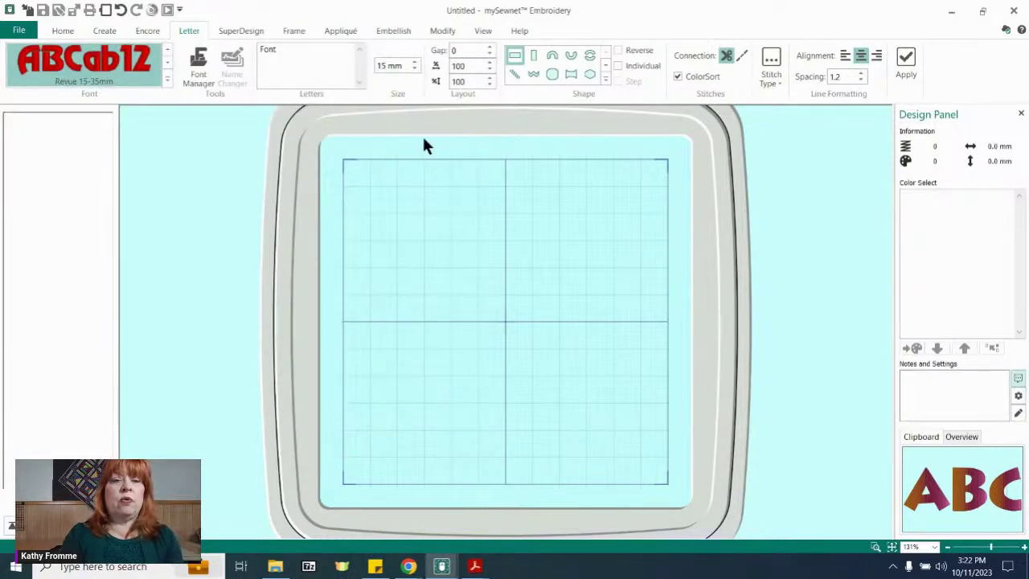
Replace the lettering text with a capital "K" and place it in the hoop at 15 mm.
left_click(306, 48)
type("F")
key("BackSpace")
right_click(305, 46)
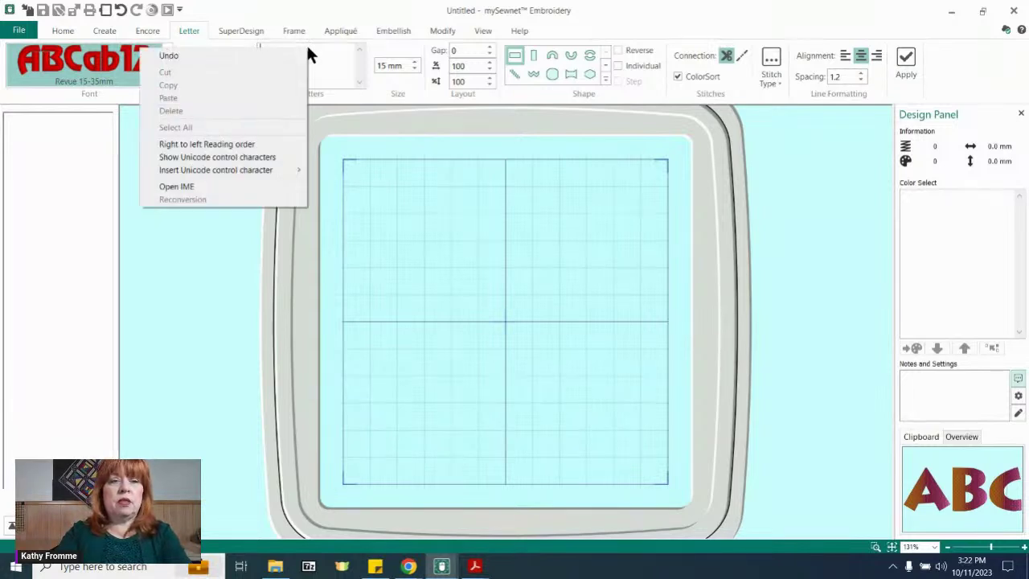
left_click(305, 45)
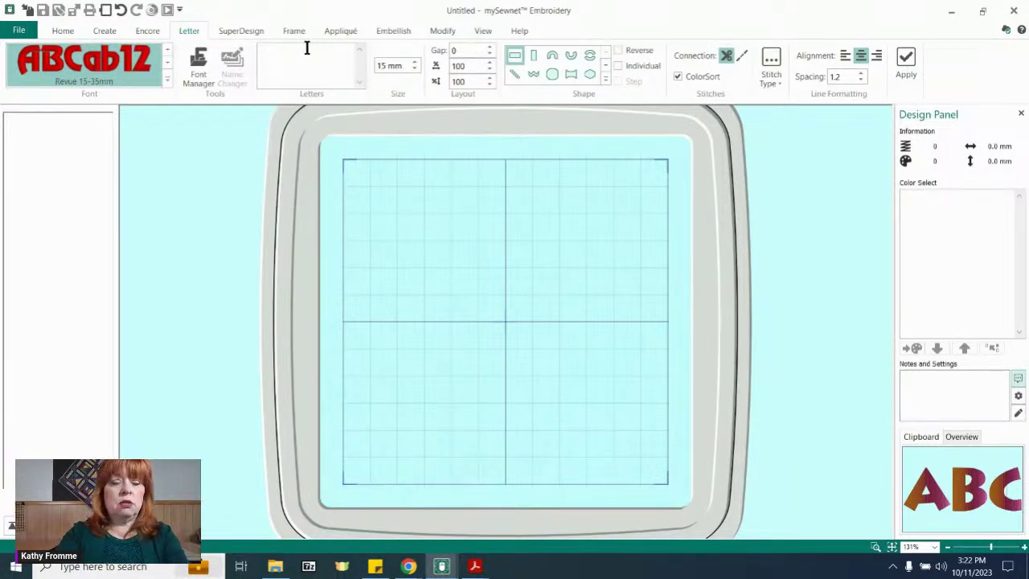
type("K")
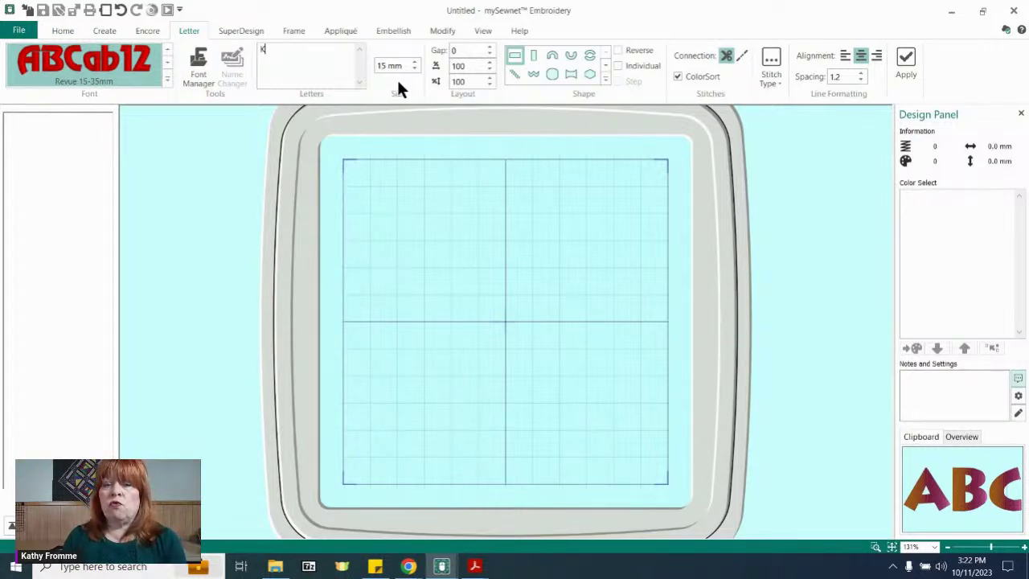
left_click(907, 61)
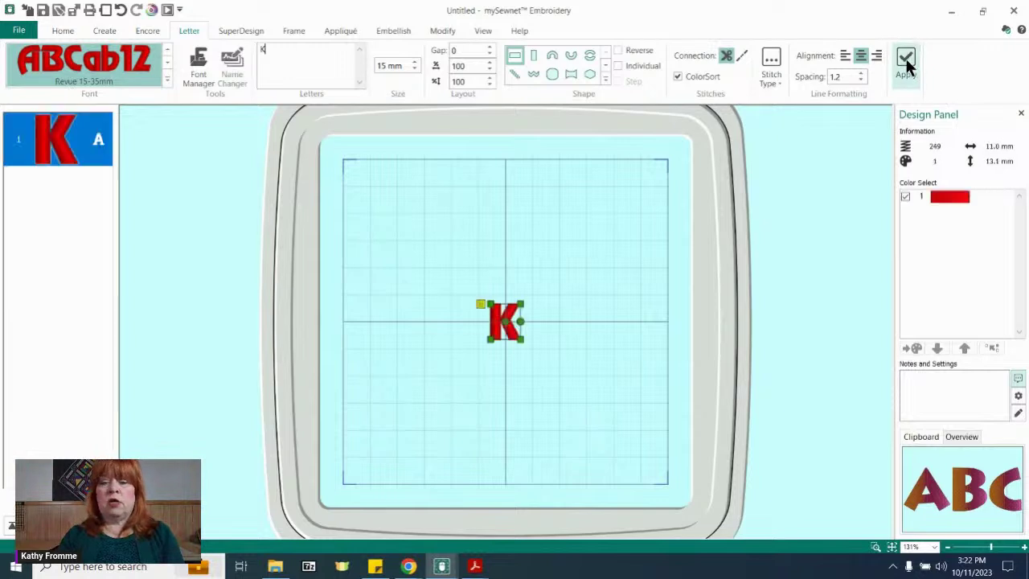
Try enlarging the letter K proportionally to about 19.1 mm wide and 22.6 mm high.
left_click(876, 547)
left_click_drag(464, 286, 548, 371)
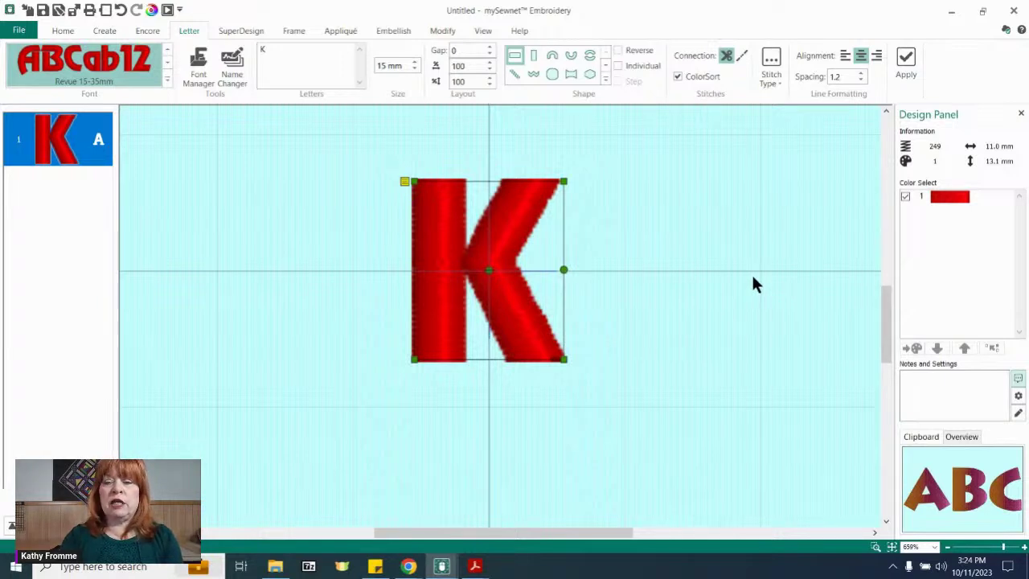
scroll(753, 278, "down", 1)
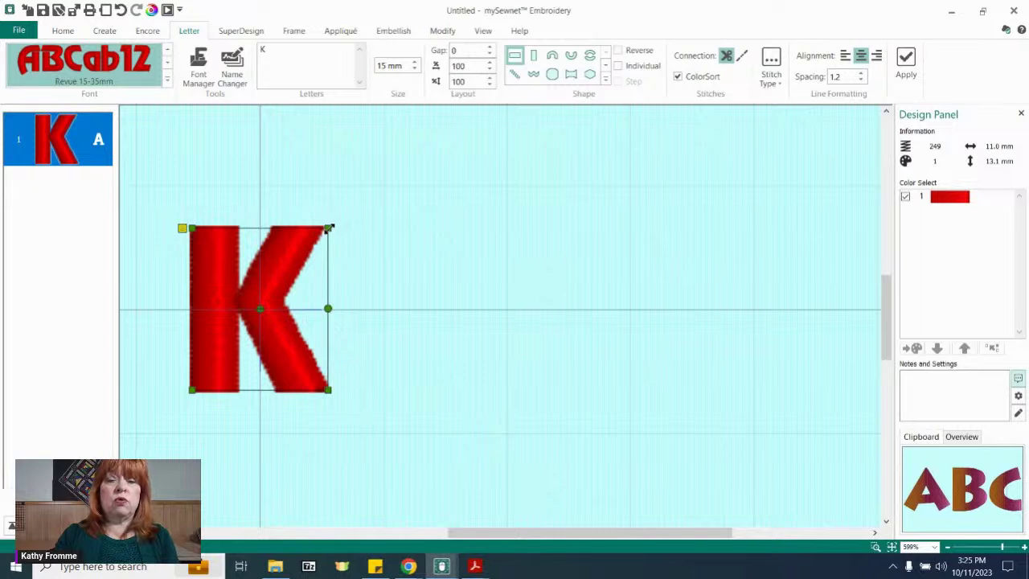
left_click_drag(328, 228, 425, 110)
left_click_drag(882, 286, 881, 269)
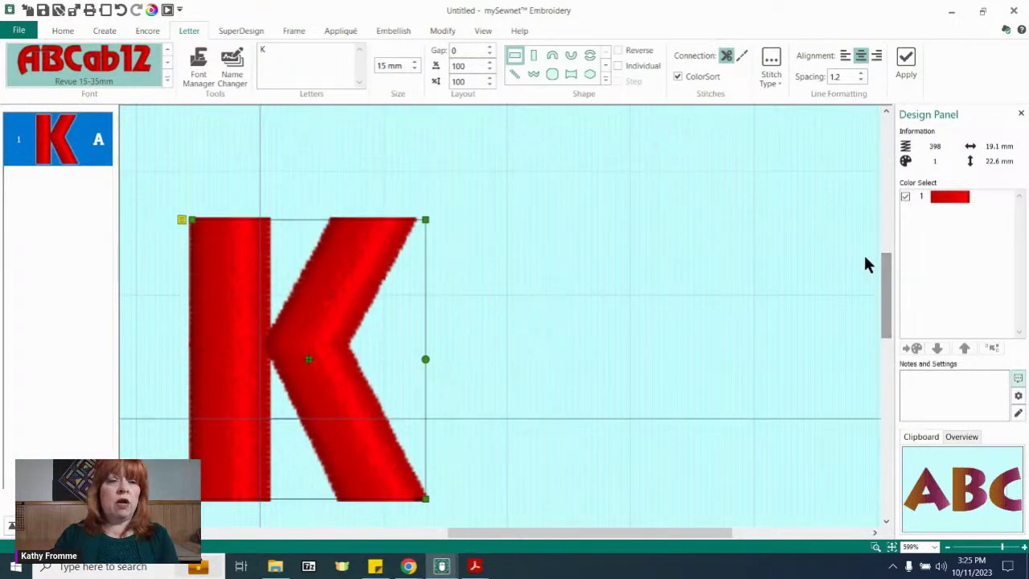
left_click(121, 10)
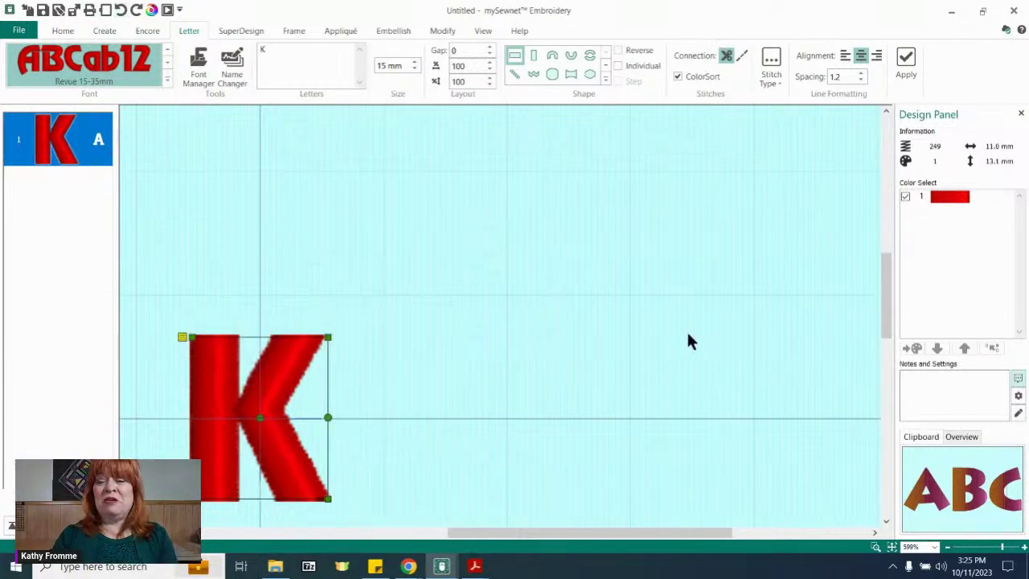
Enlarge the letter K proportionally to about 19.6 mm wide and 23.4 mm high.
left_click_drag(886, 287, 886, 303)
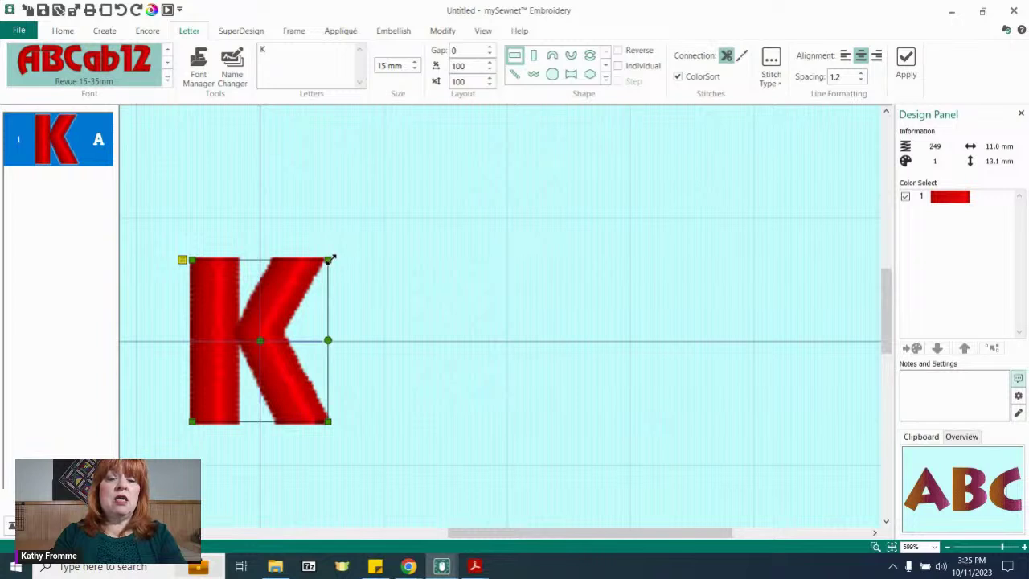
left_click_drag(333, 258, 434, 135)
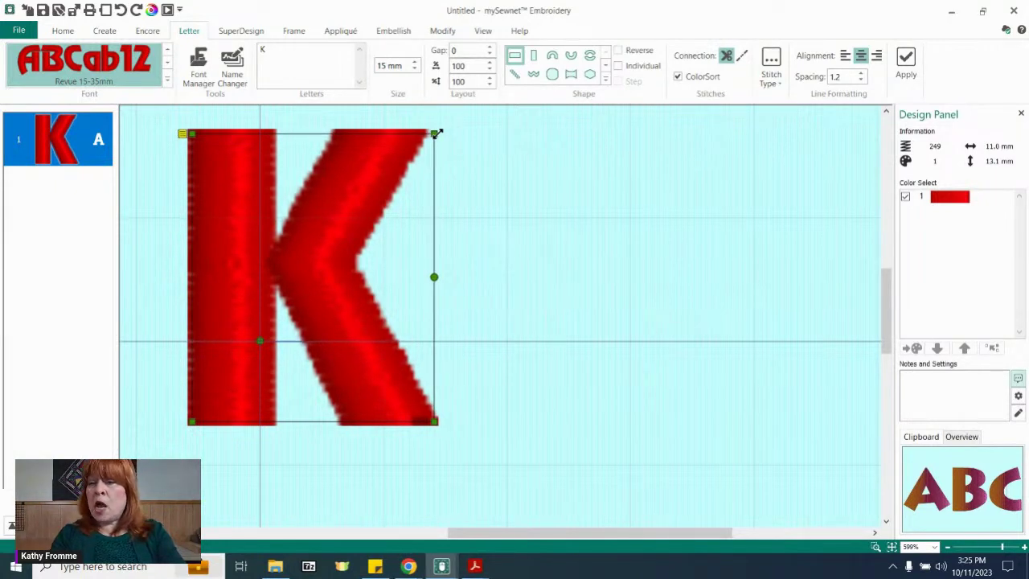
left_click_drag(436, 133, 437, 134)
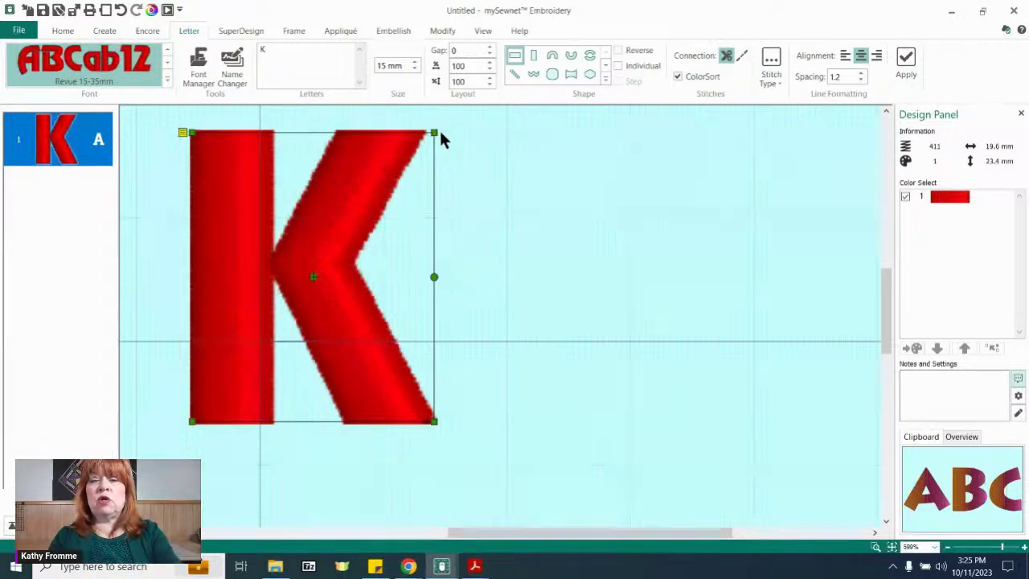
left_click(489, 202)
left_click(380, 214)
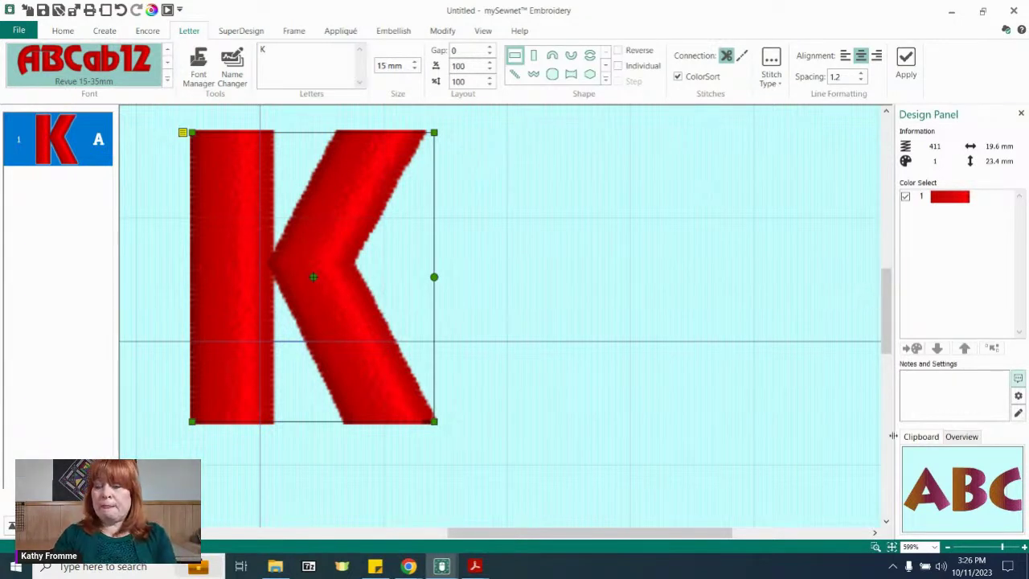
Enlarge the K to nearly fill the hoop, about 85.8 mm by 102.2 mm, and position it around the hoop's center.
left_click(891, 548)
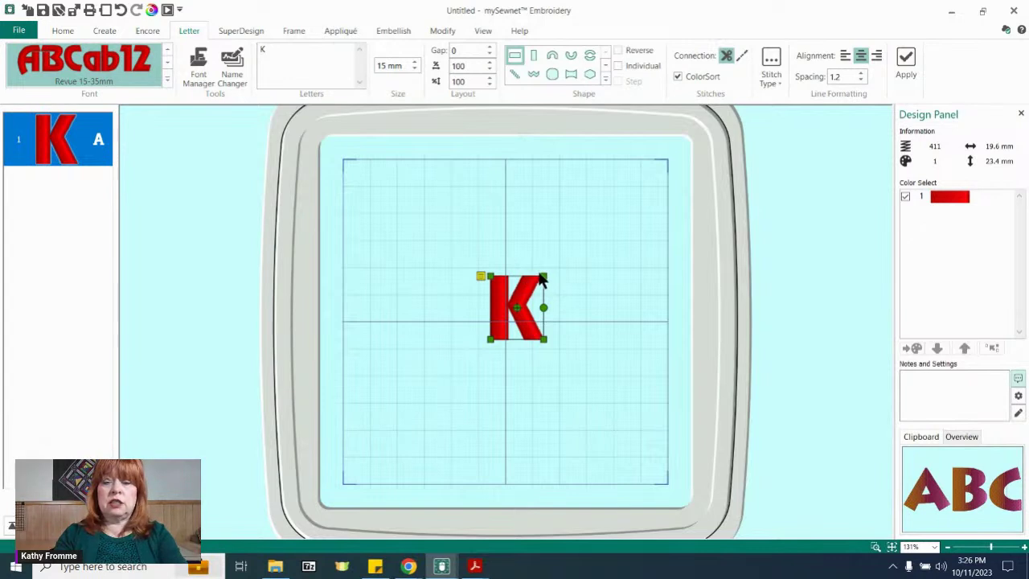
left_click_drag(543, 277, 652, 142)
left_click_drag(574, 218, 539, 304)
left_click_drag(606, 243, 682, 164)
left_click_drag(586, 223, 544, 258)
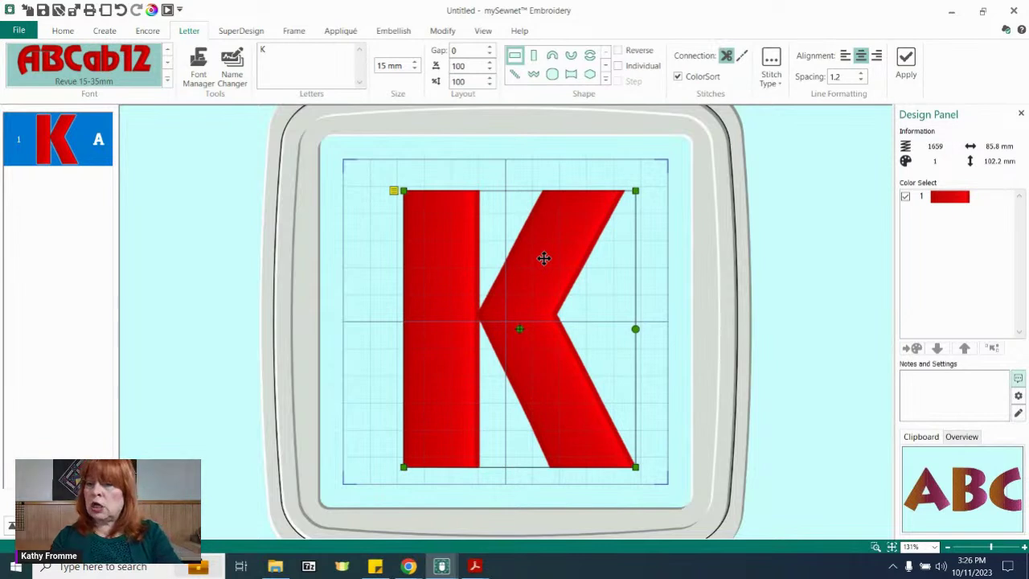
mouse_move(989, 167)
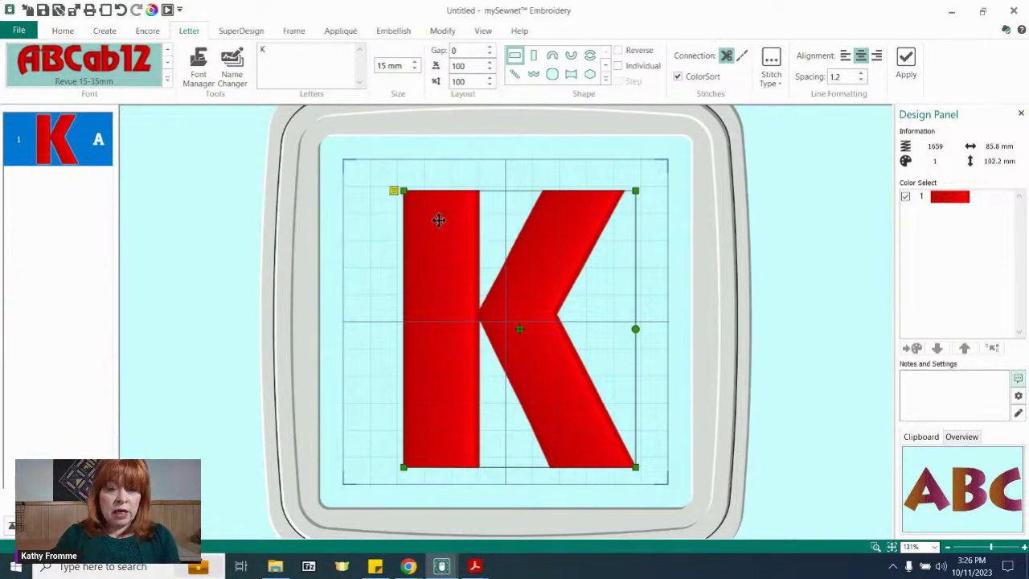
mouse_move(448, 224)
left_mouse_down()
mouse_move(436, 224)
mouse_move(452, 237)
mouse_move(439, 229)
left_mouse_up()
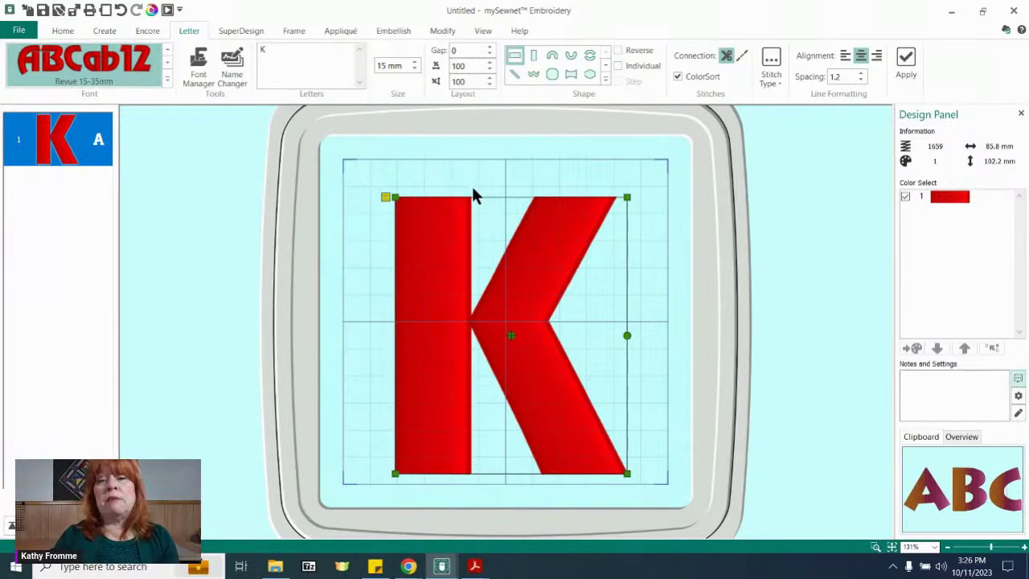
Measure the width of the K's vertical satin column with Get Length, toggling the grid off and back on beforehand.
left_click(484, 32)
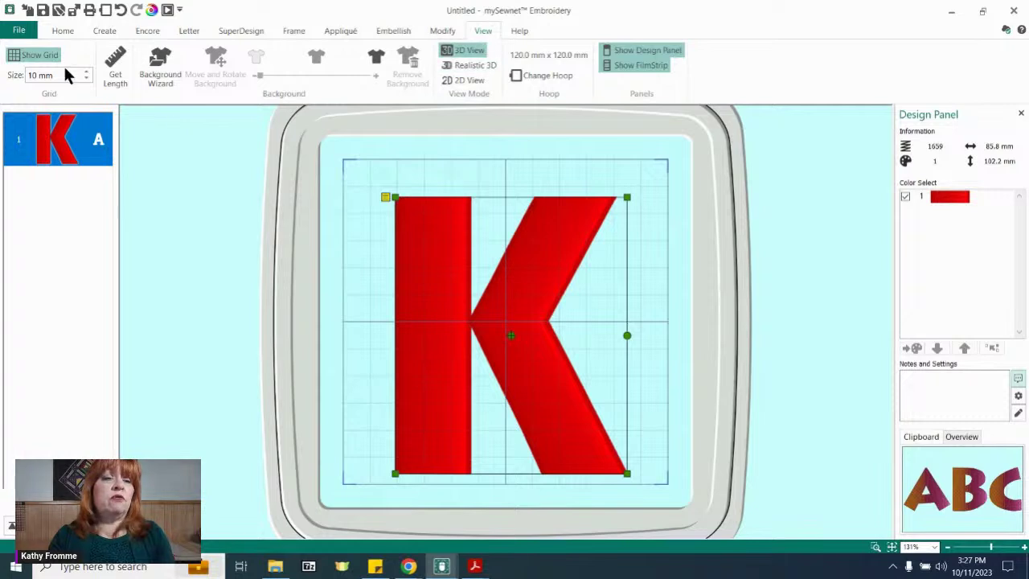
left_click(37, 55)
left_click(37, 57)
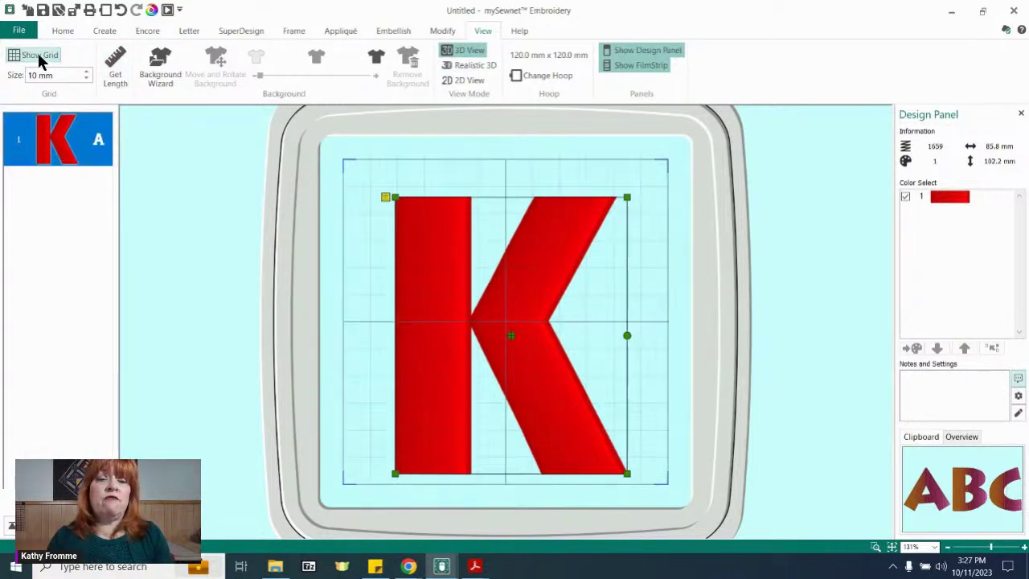
left_click(118, 69)
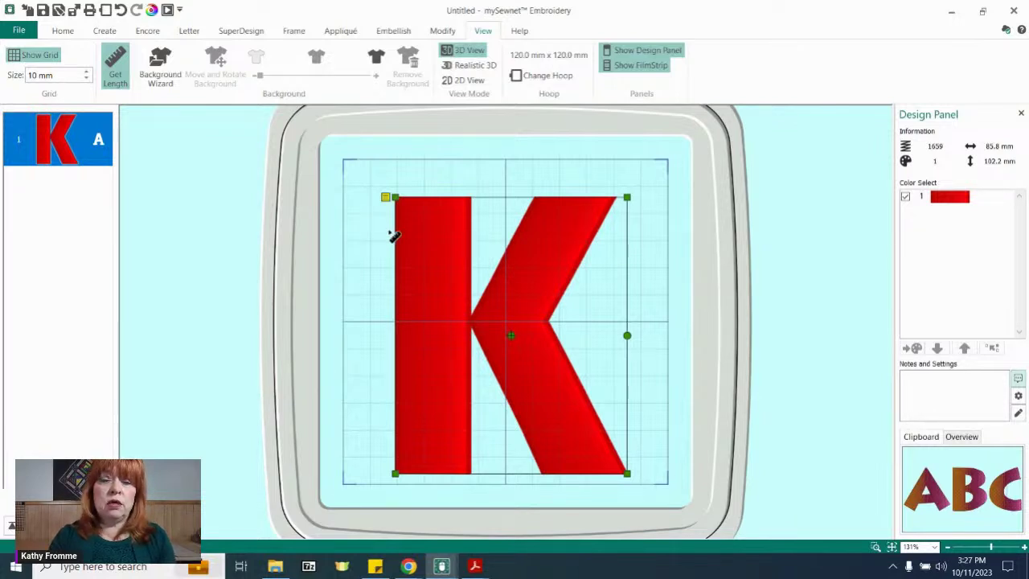
left_click_drag(396, 234, 481, 238)
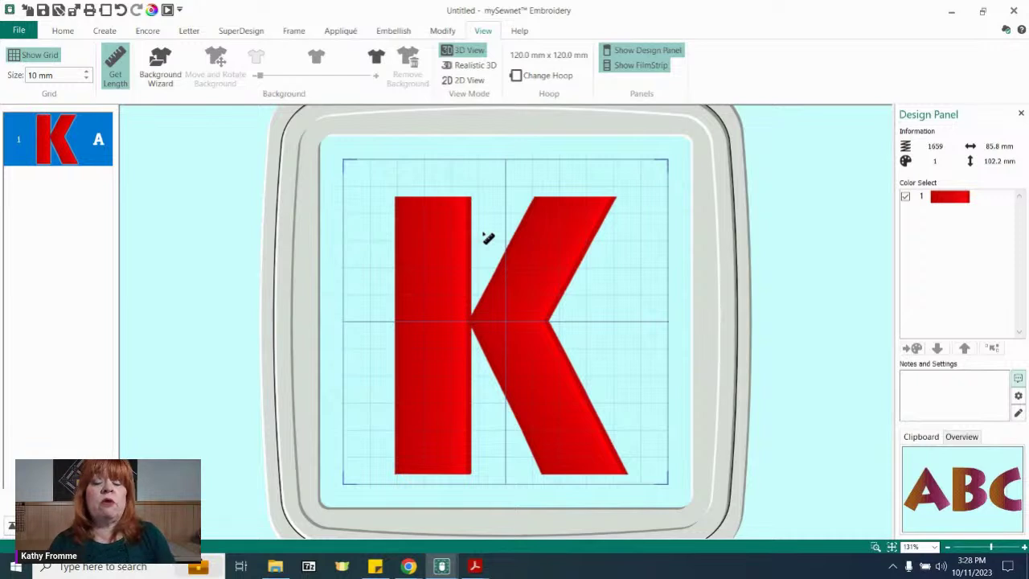
left_click(482, 233)
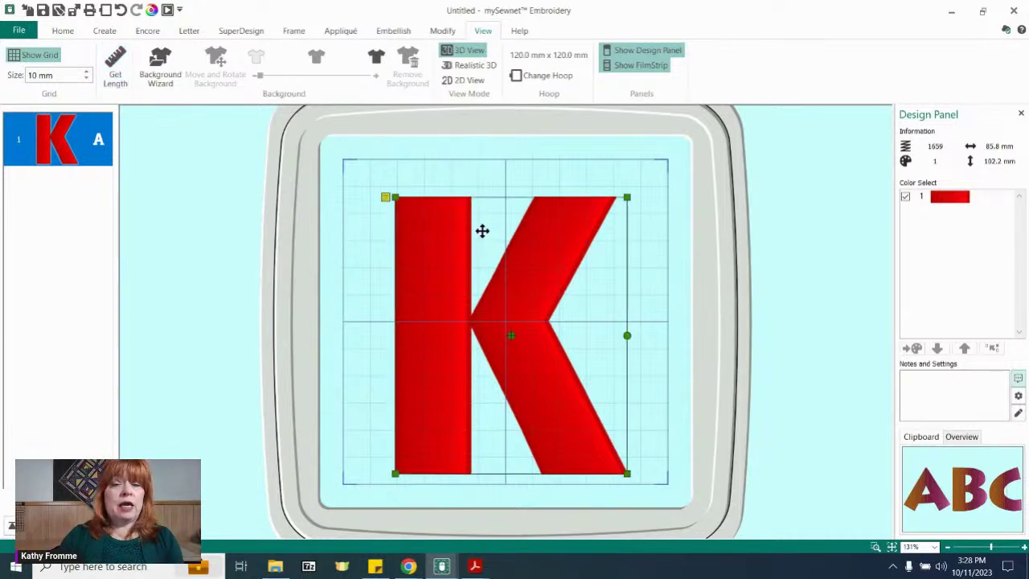
right_click(543, 156)
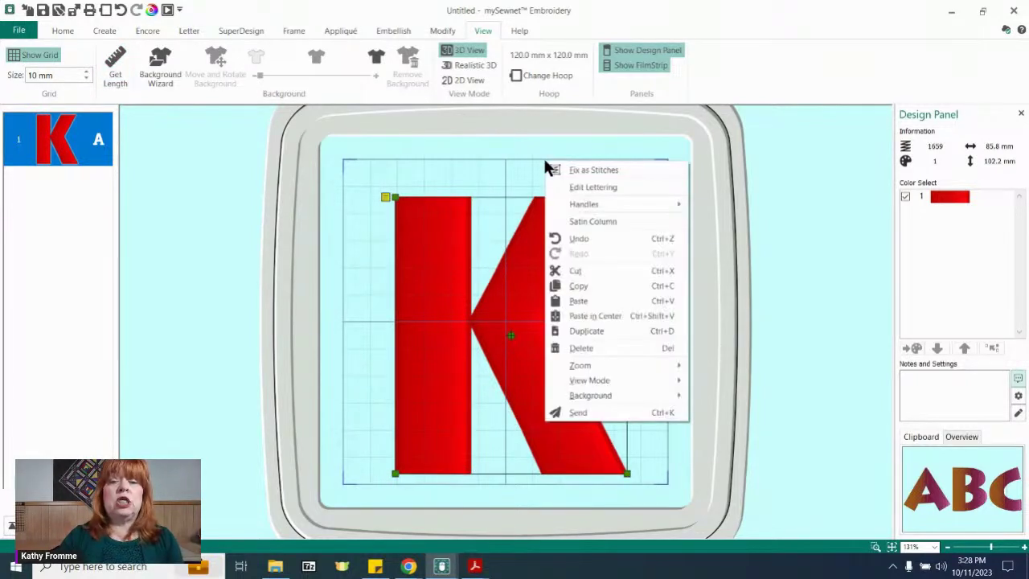
right_click(399, 169)
right_click(333, 228)
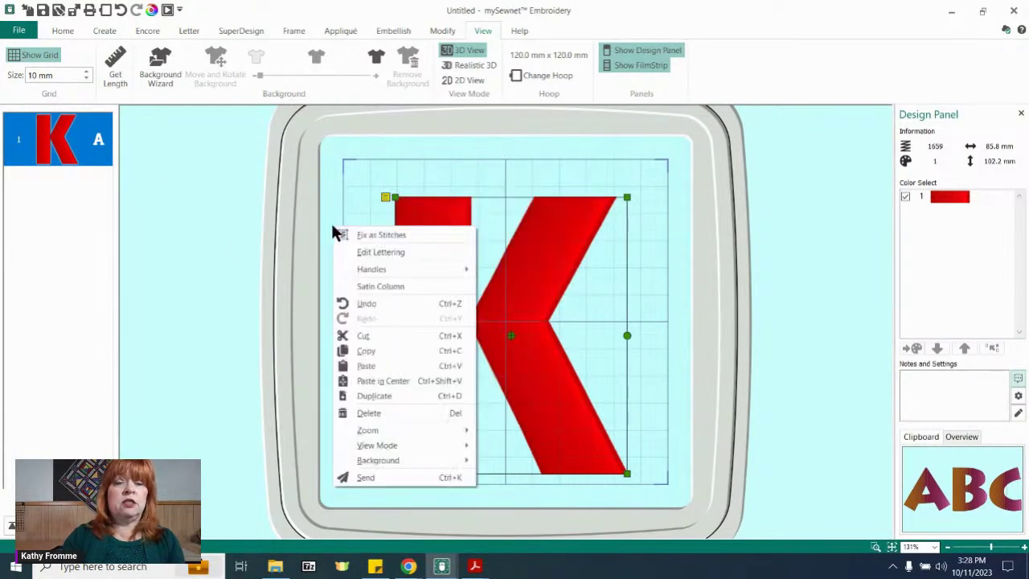
left_click(290, 201)
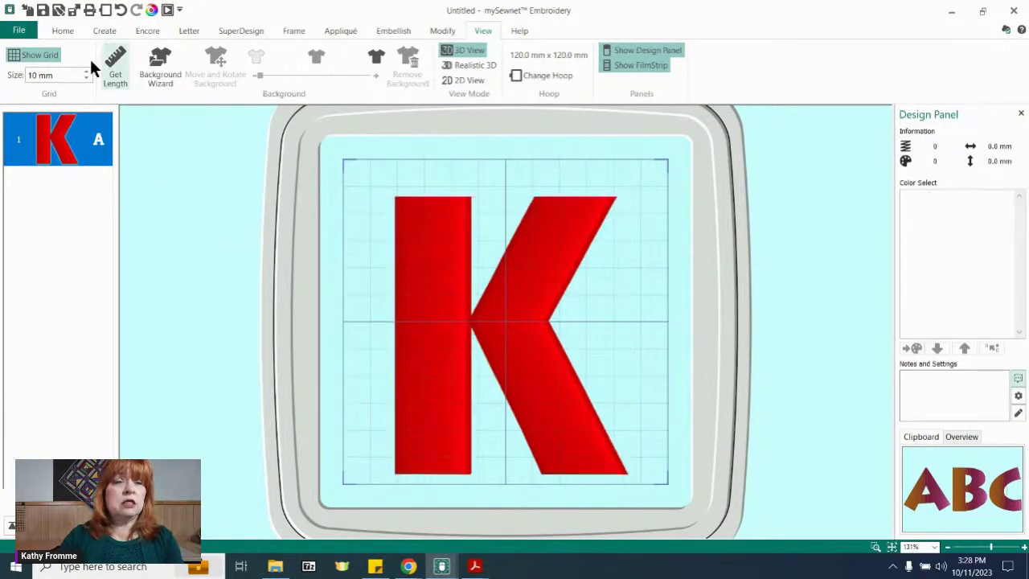
Apply pattern 263 from the Gradient & Lace category to the letter K's satin column.
left_click(189, 31)
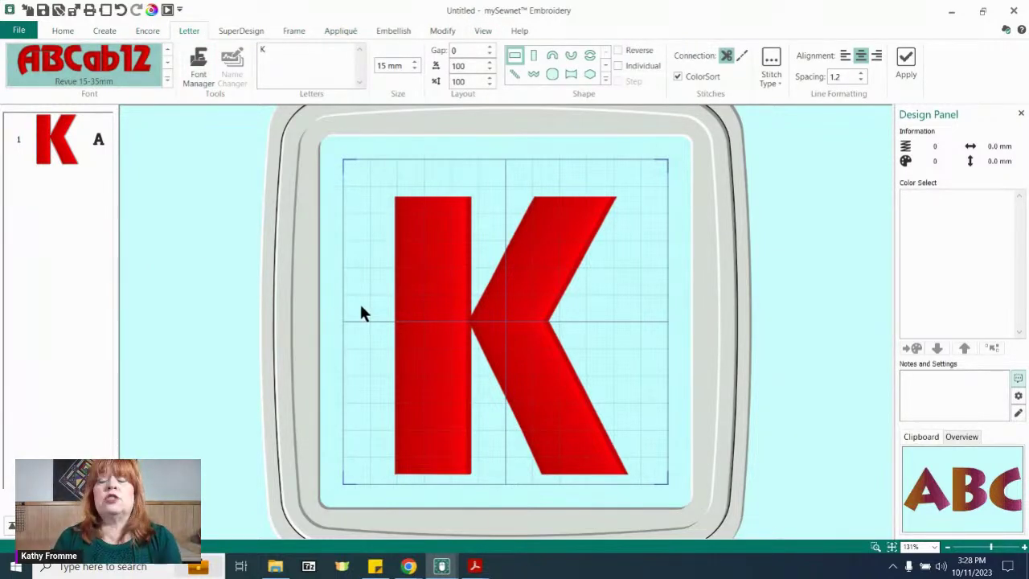
left_click(444, 269)
right_click(443, 268)
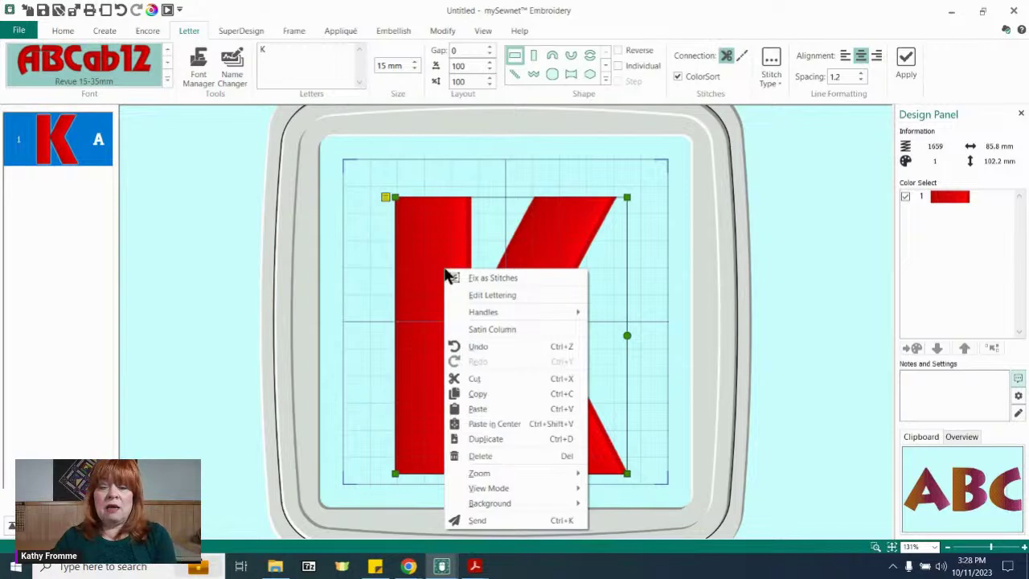
left_click(505, 330)
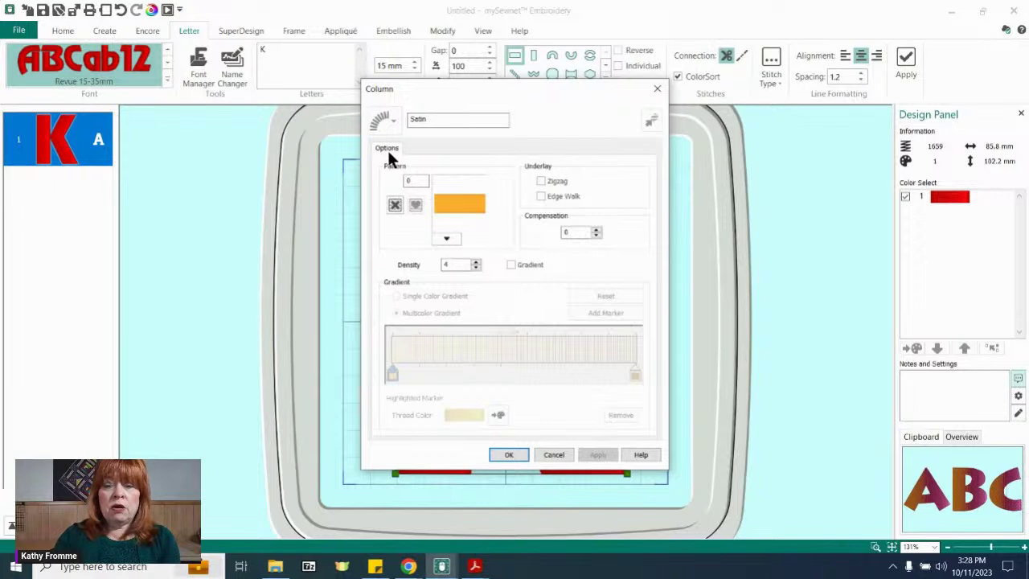
left_click(447, 239)
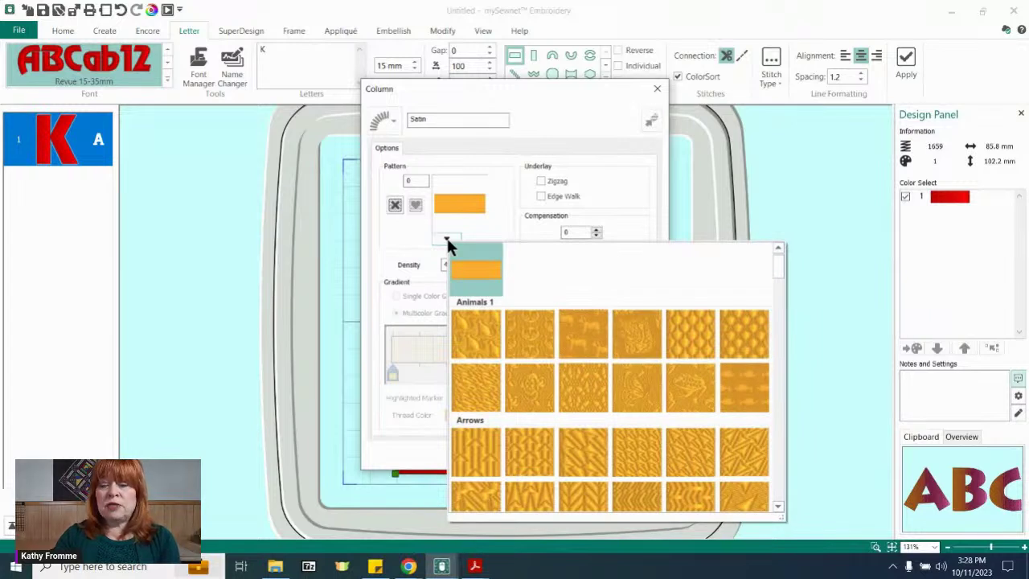
left_click(784, 252)
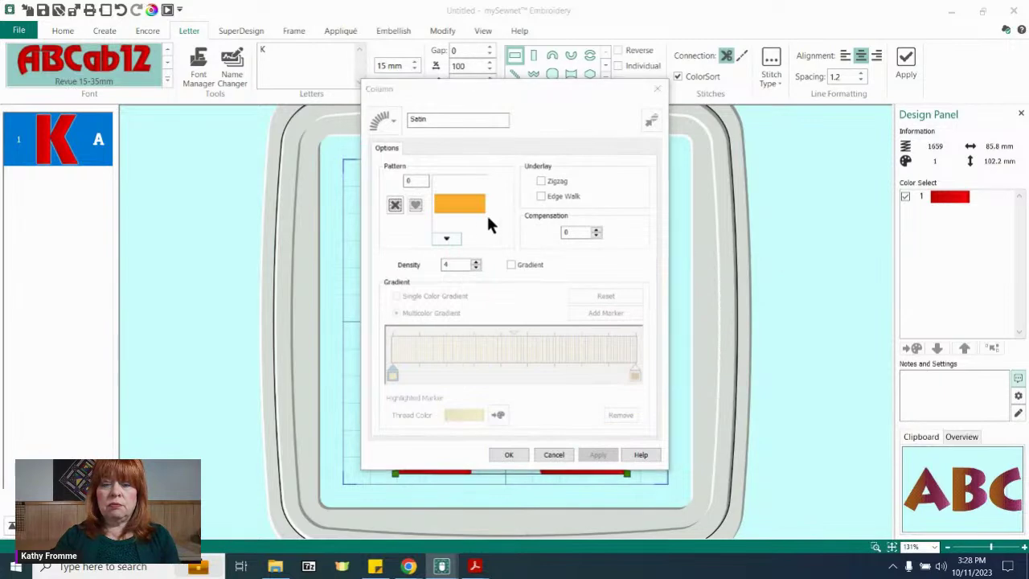
left_click(447, 239)
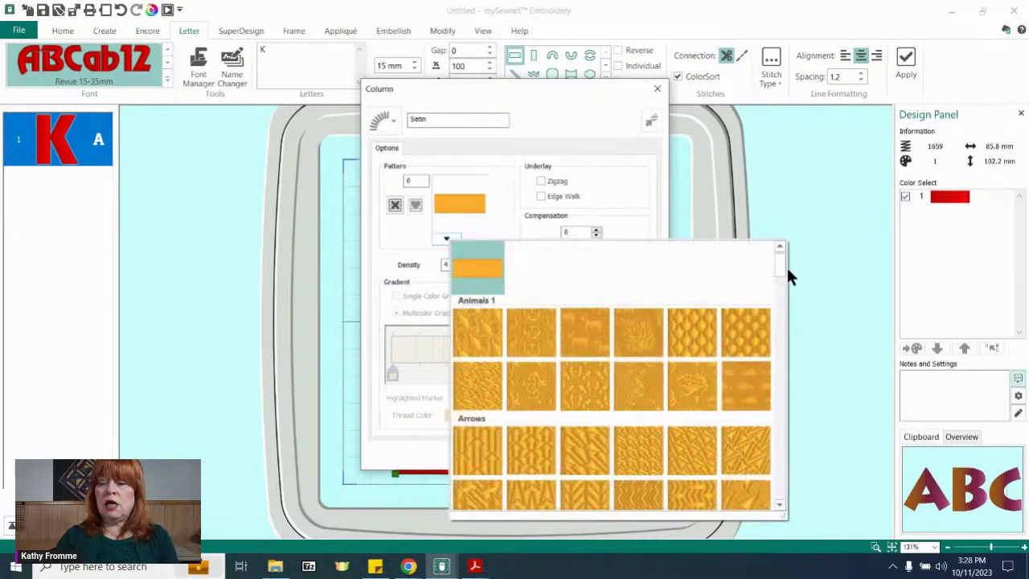
left_click_drag(778, 261, 781, 328)
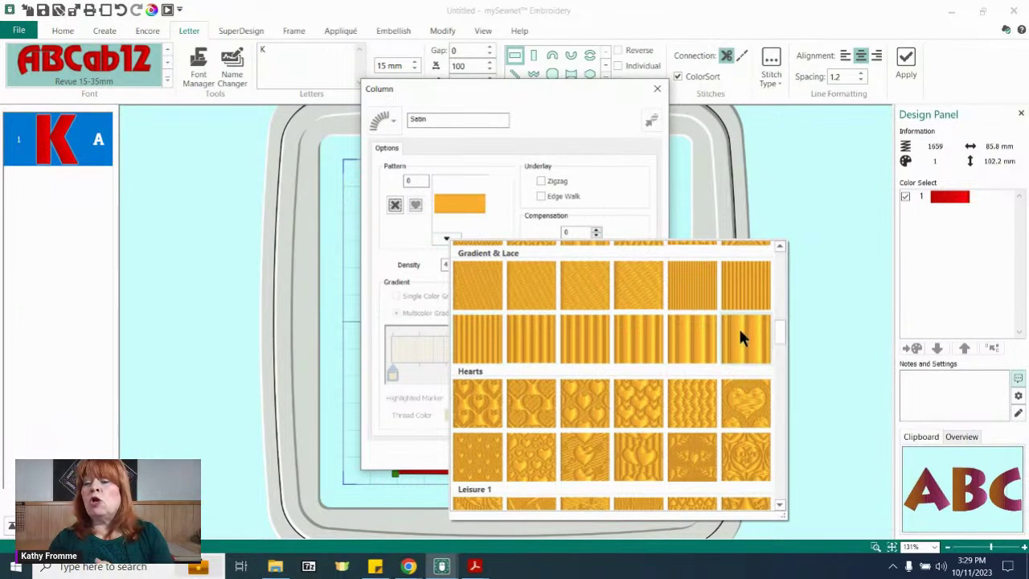
left_click(690, 337)
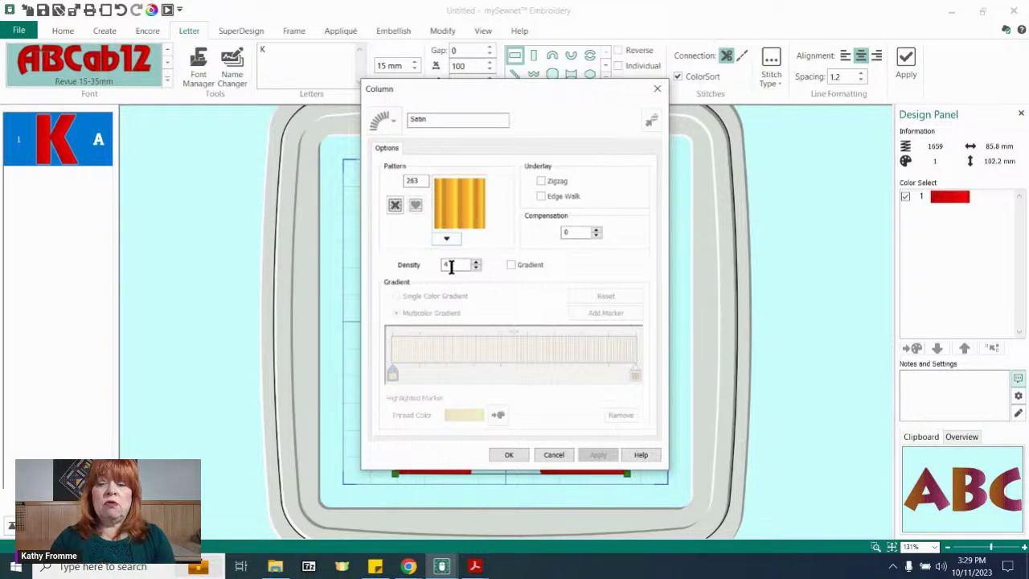
left_click_drag(552, 82, 856, 52)
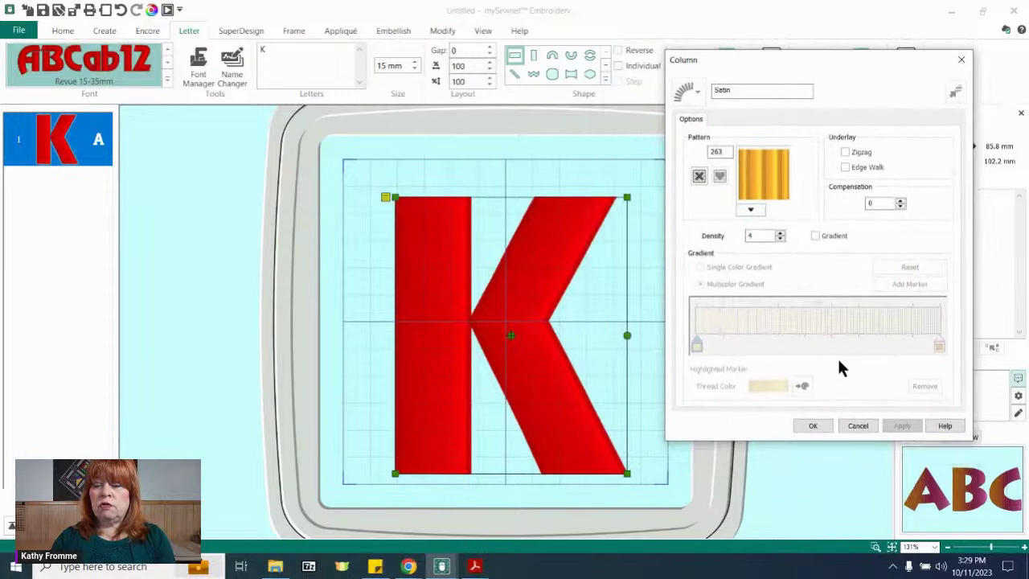
left_click(810, 426)
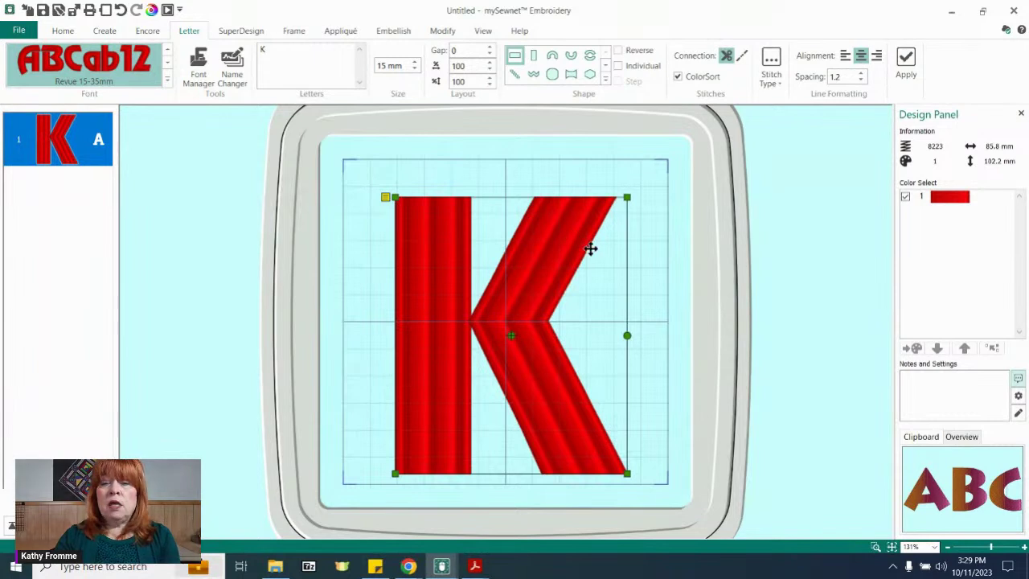
Measure the width of a pattern band in the K's vertical column with Get Length.
left_click(485, 31)
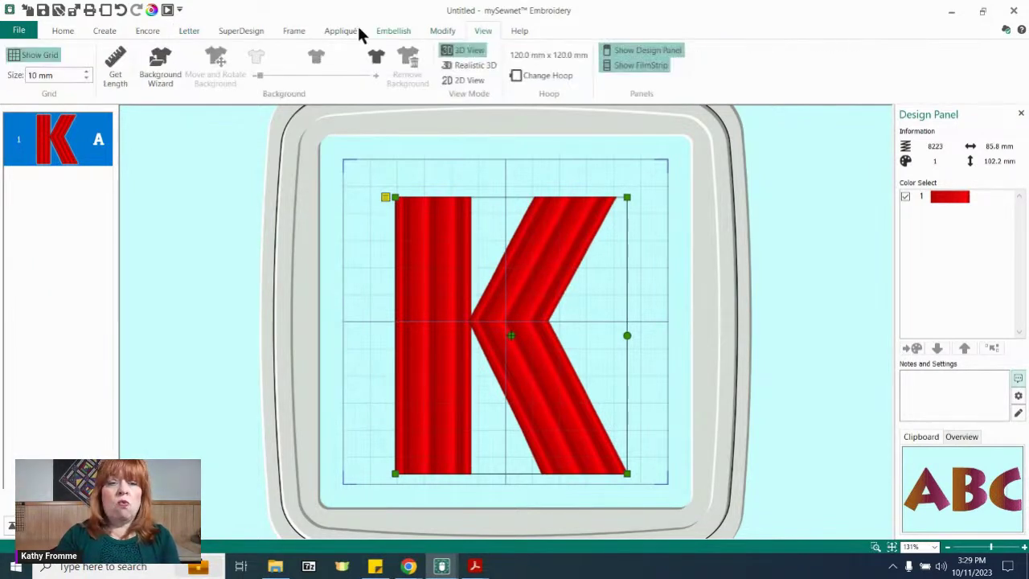
left_click(115, 64)
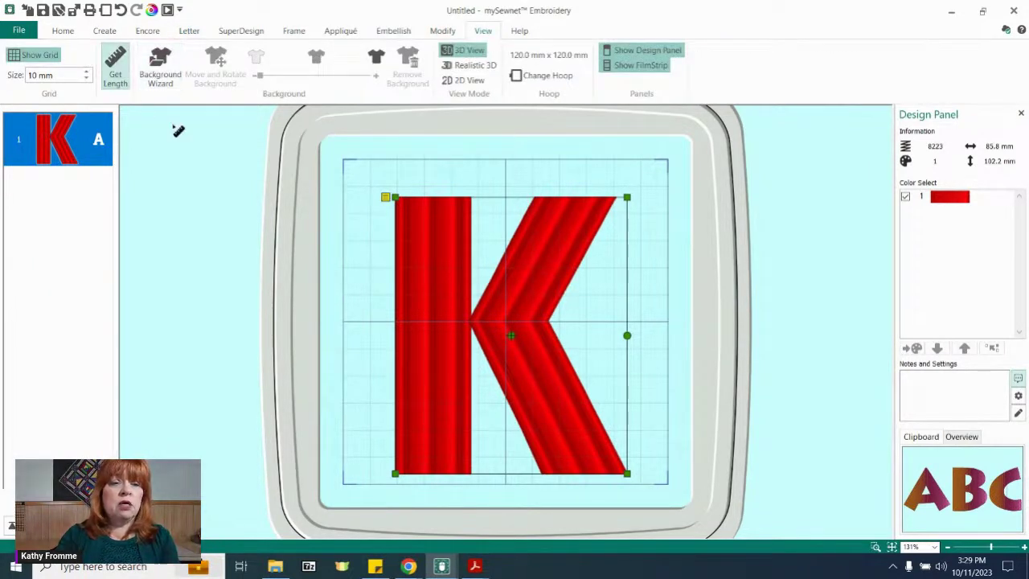
left_click(408, 241)
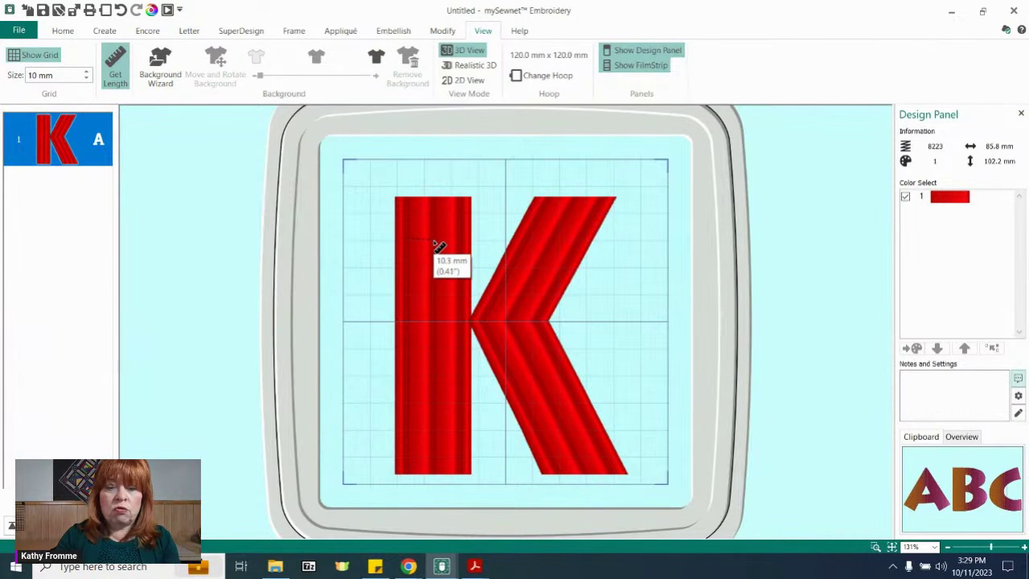
left_click(436, 246)
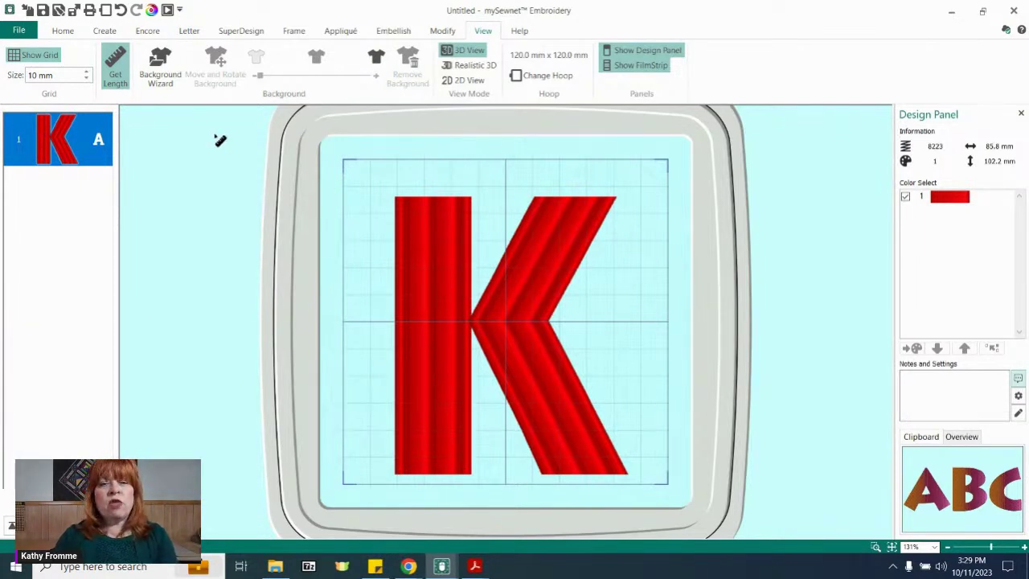
key("Escape")
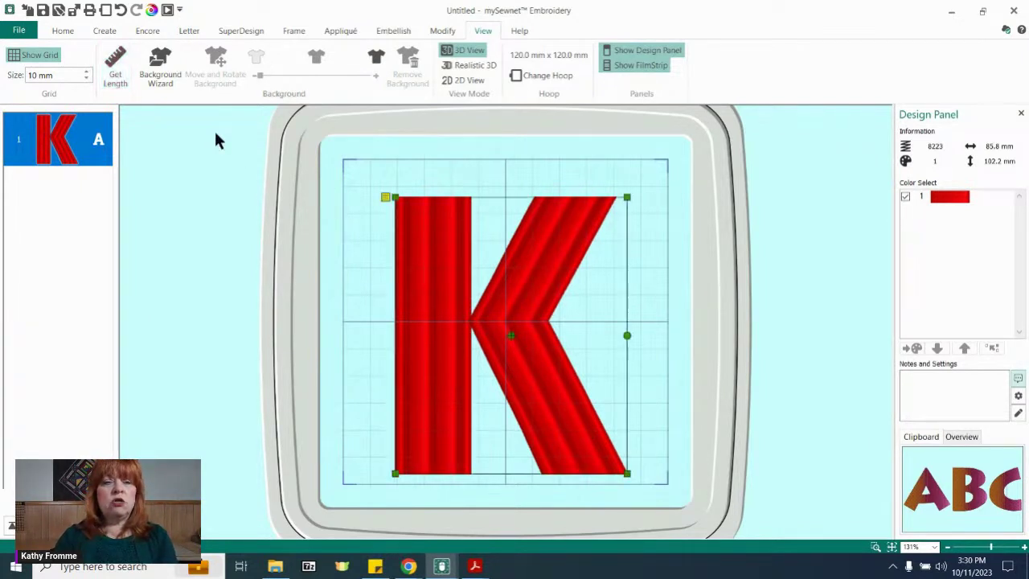
Change the K's satin column pattern to number 262 from the Gradient & Lace category.
right_click(518, 226)
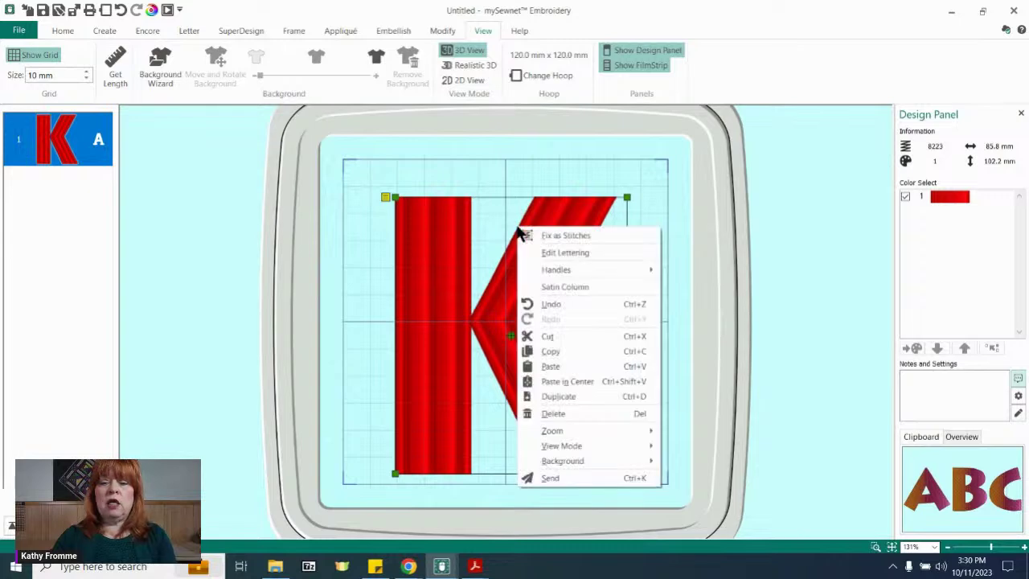
left_click(588, 287)
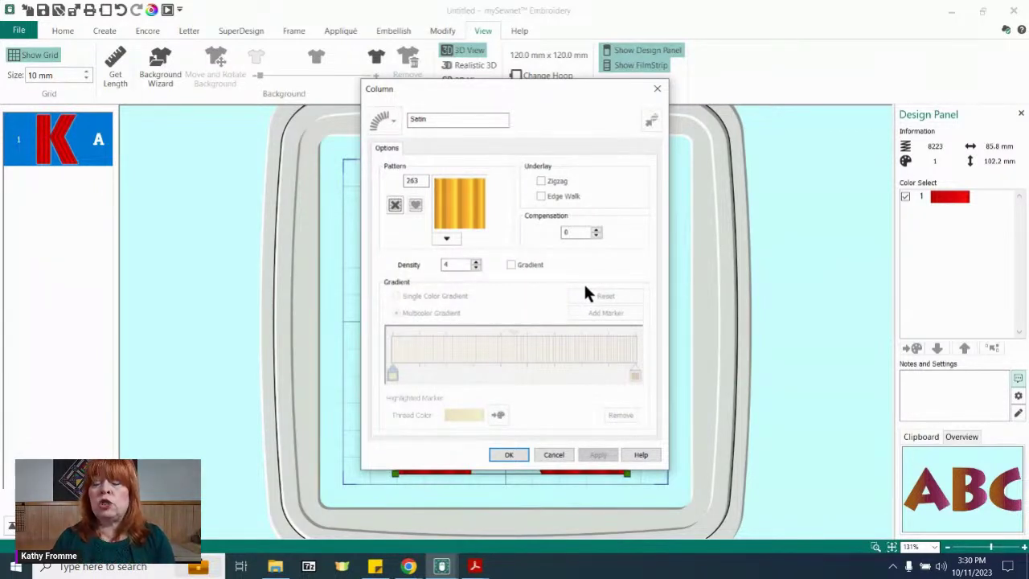
left_click(446, 238)
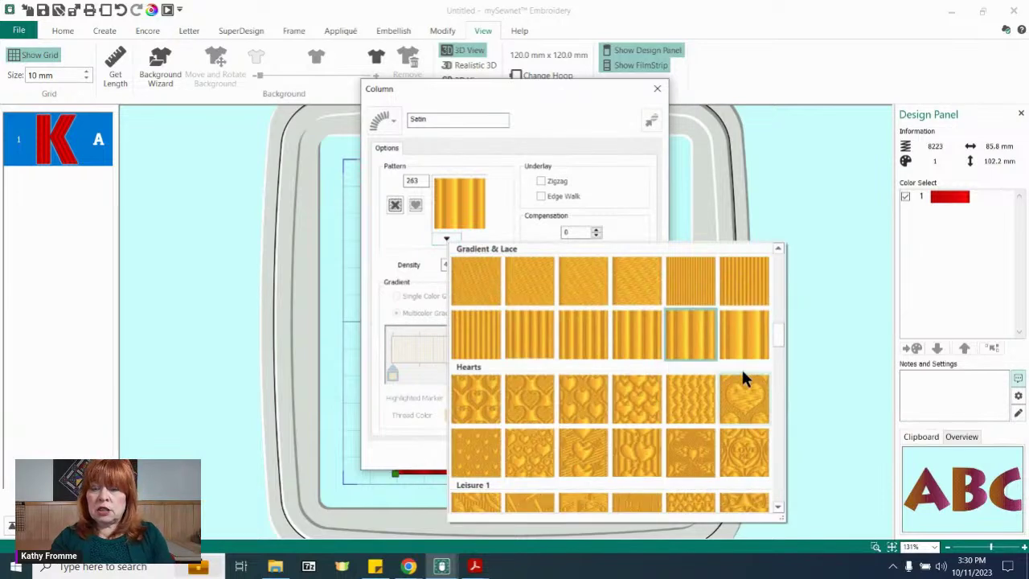
left_click(631, 335)
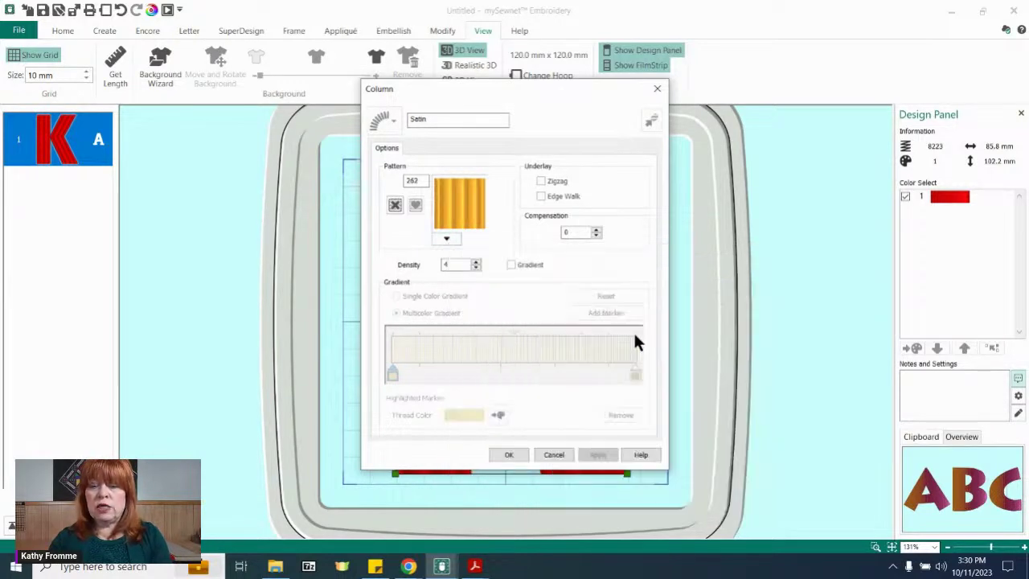
left_click(514, 453)
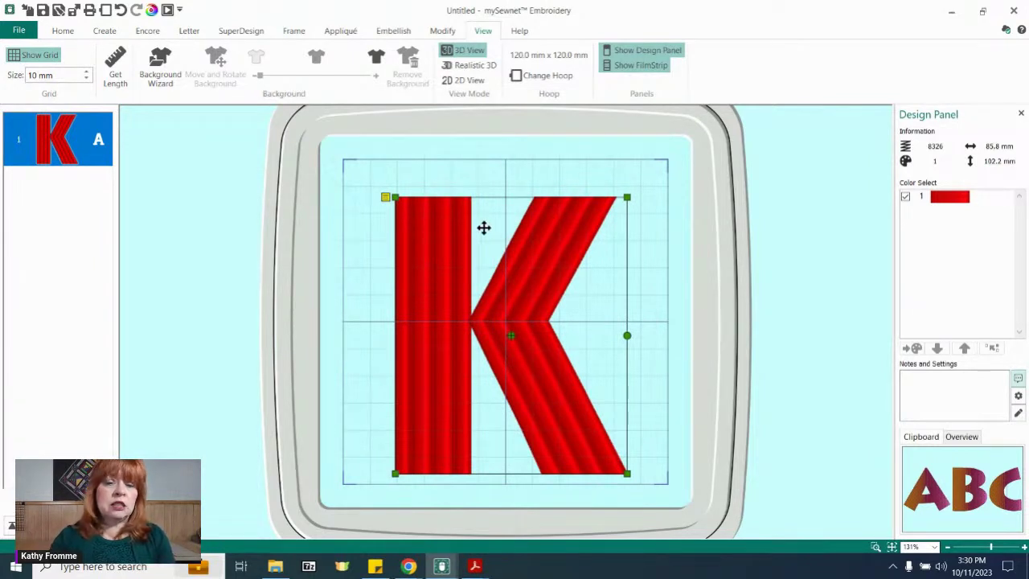
Measure one narrower pattern band in the K's vertical column with Get Length, keeping the lettering unfixed as stitches.
left_click(104, 32)
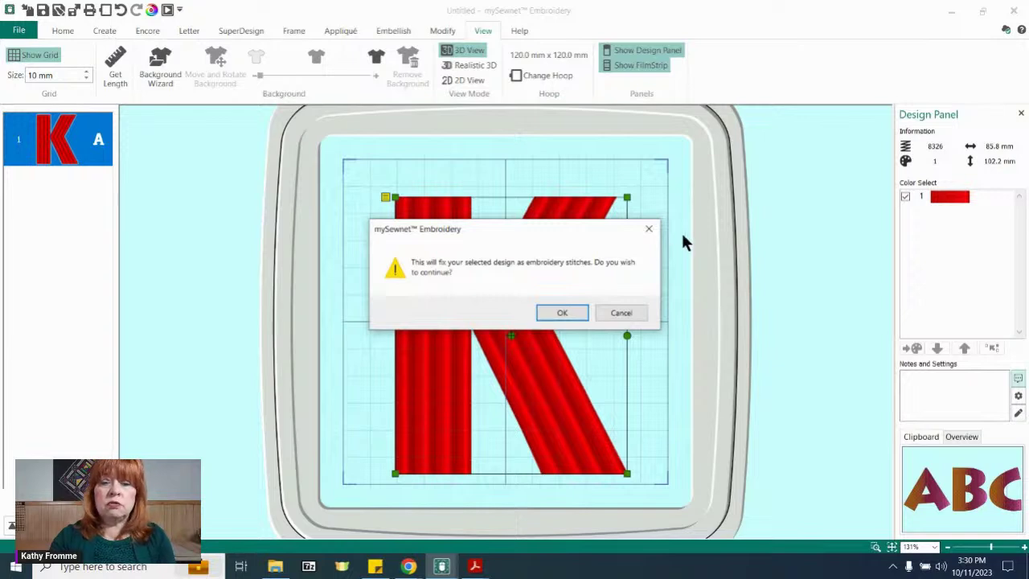
left_click(620, 312)
left_click(115, 66)
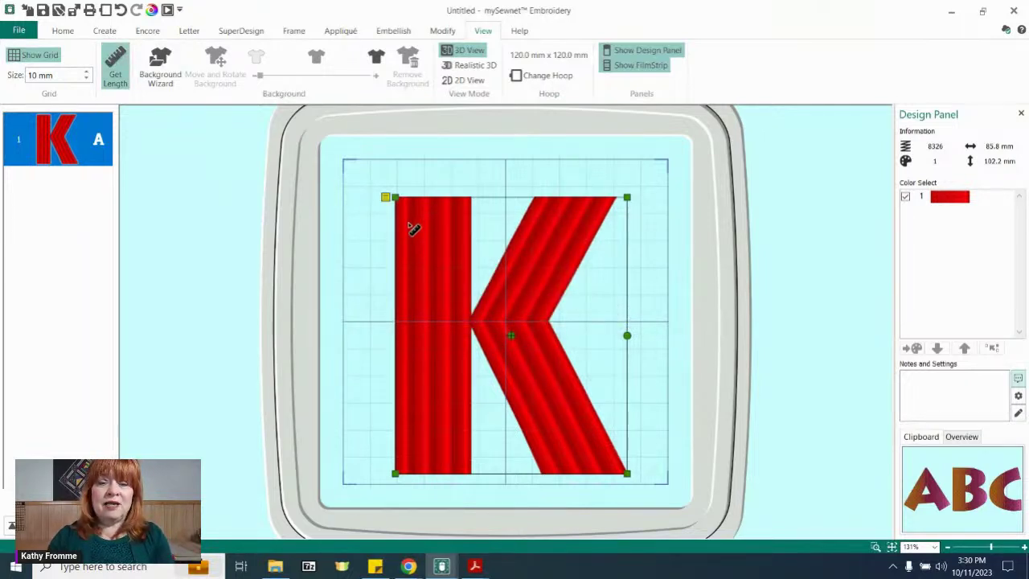
left_click_drag(417, 230, 436, 230)
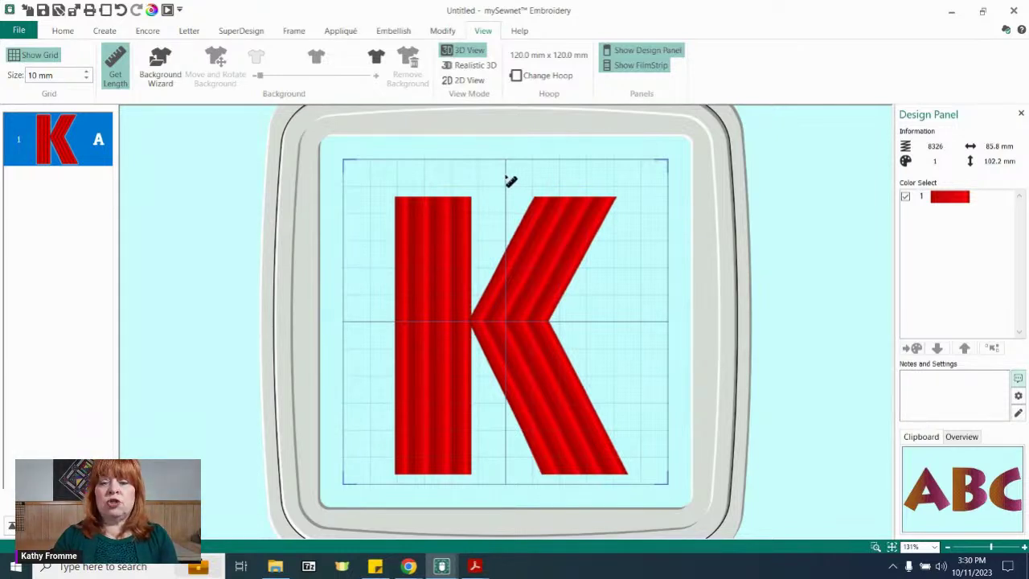
key("Escape")
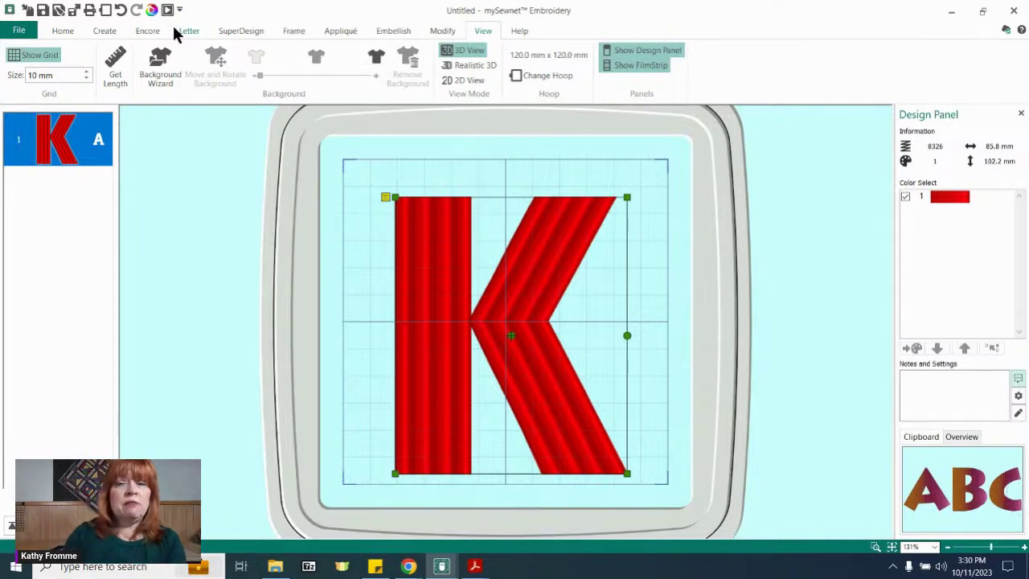
Preview the patterned K in Design Player, move the preview aside and close it.
left_click(64, 29)
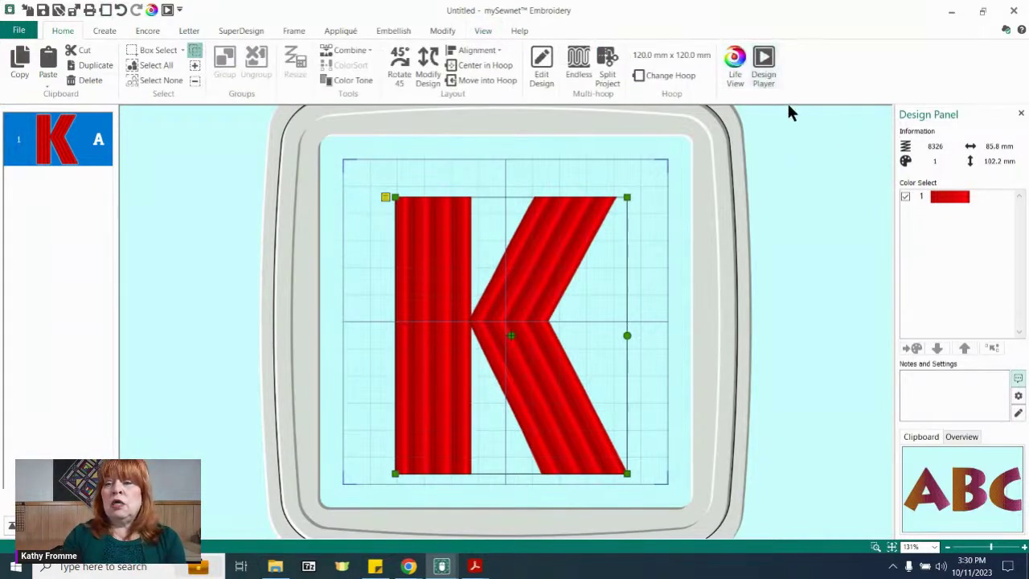
left_click(764, 63)
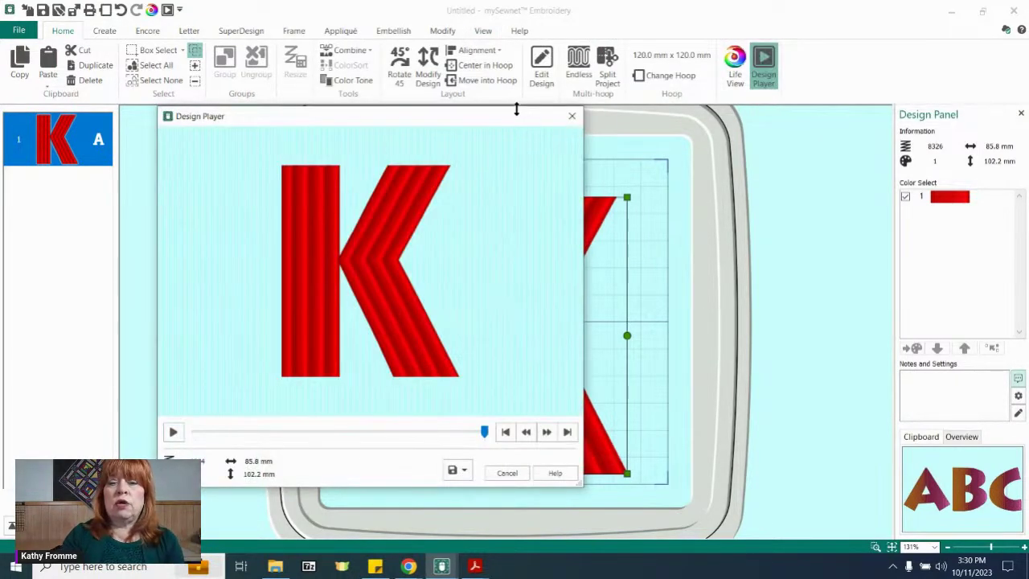
left_click_drag(517, 110, 615, 31)
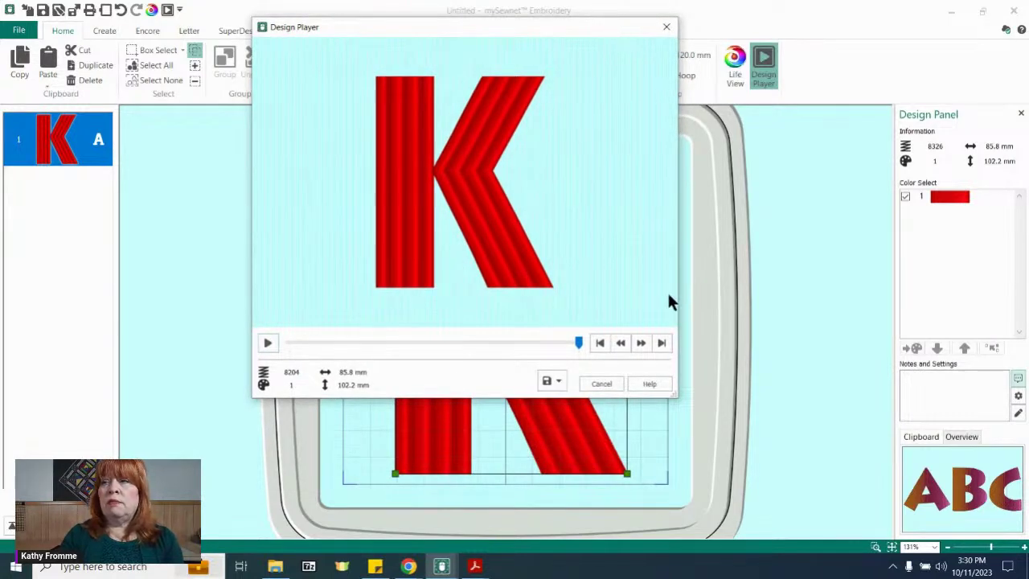
left_click(603, 385)
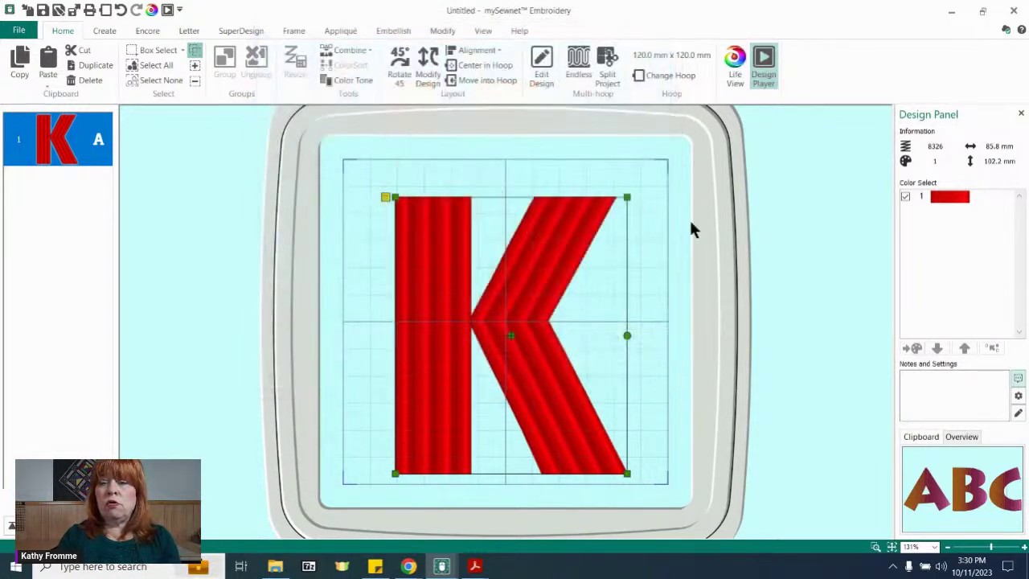
Inspect the K's stitch texture in Life View by rotating, shifting and zooming to about 136%, and close the preview.
left_click(736, 68)
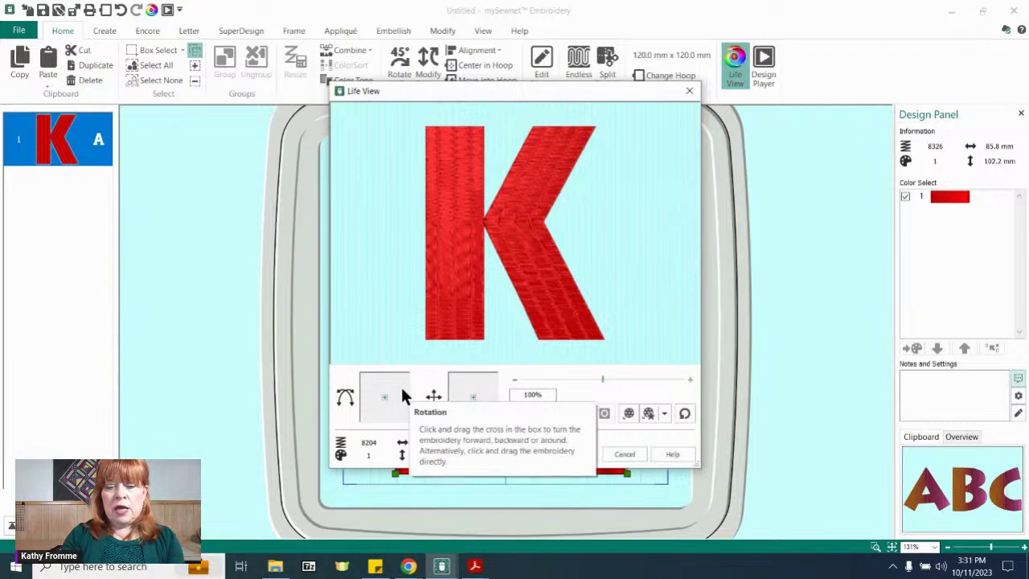
mouse_move(387, 397)
left_mouse_down()
mouse_move(351, 413)
mouse_move(393, 393)
mouse_move(383, 394)
left_mouse_up()
left_click_drag(455, 395, 481, 393)
left_click_drag(602, 380, 621, 381)
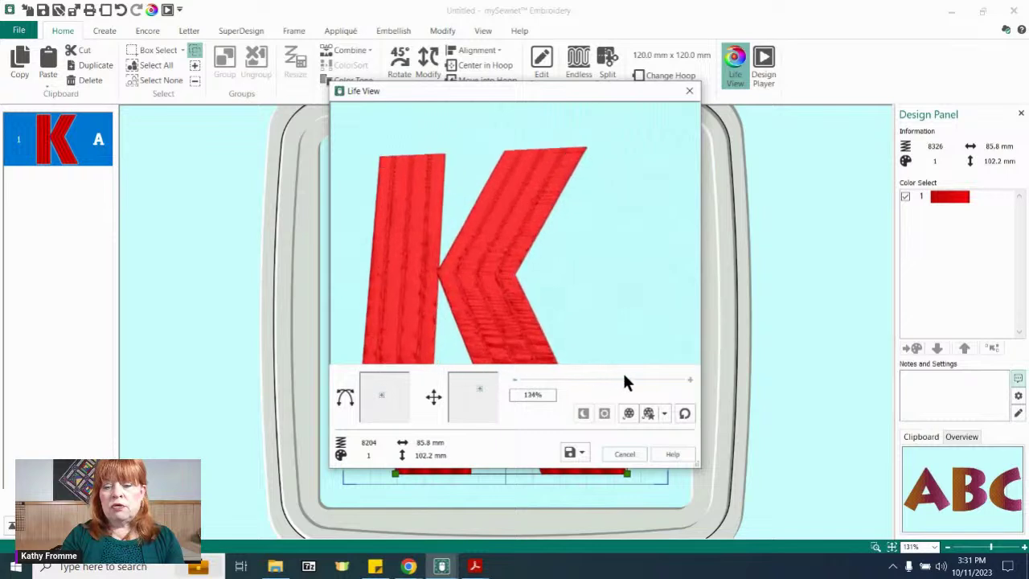
scroll(492, 269, "up", 3)
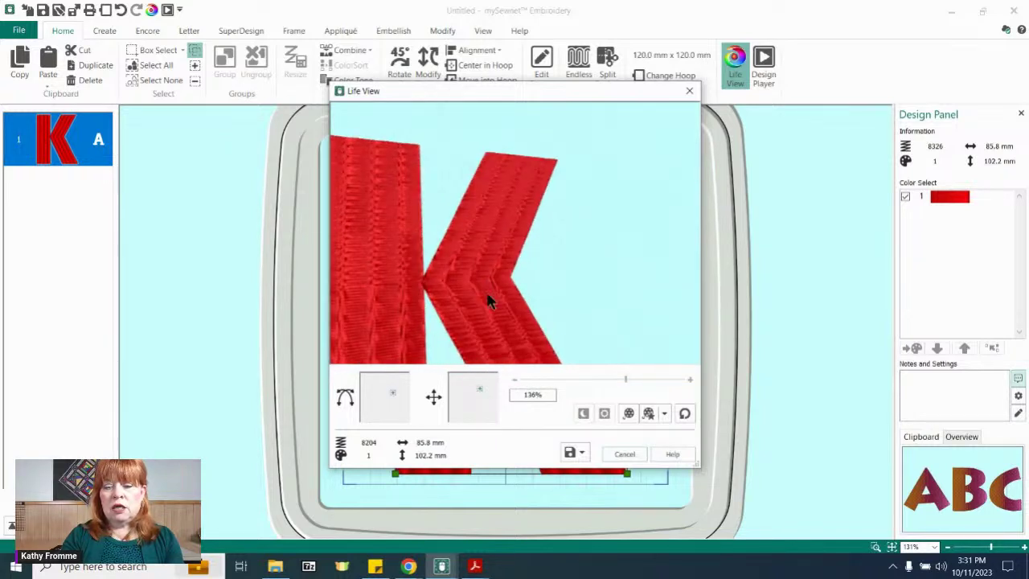
left_click(624, 454)
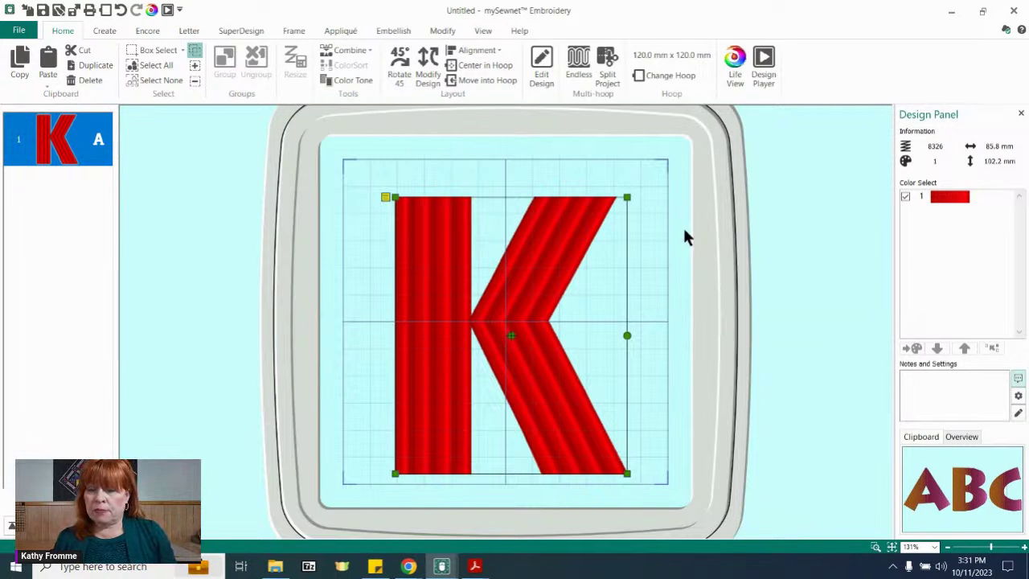
Change the K's satin column pattern to the leaf design, number 162, from the Plants & Flowers 1 category.
right_click(559, 259)
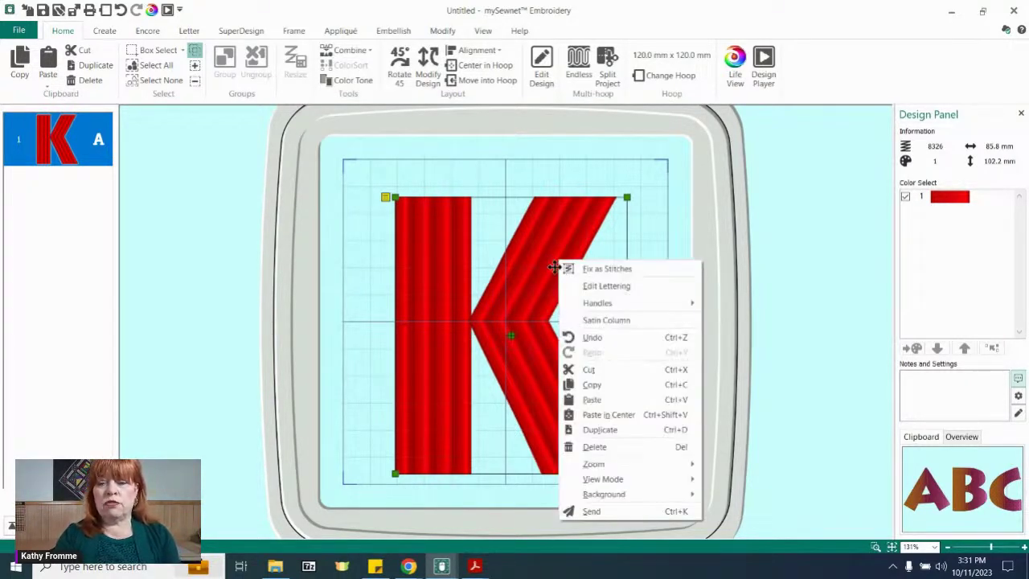
left_click(612, 321)
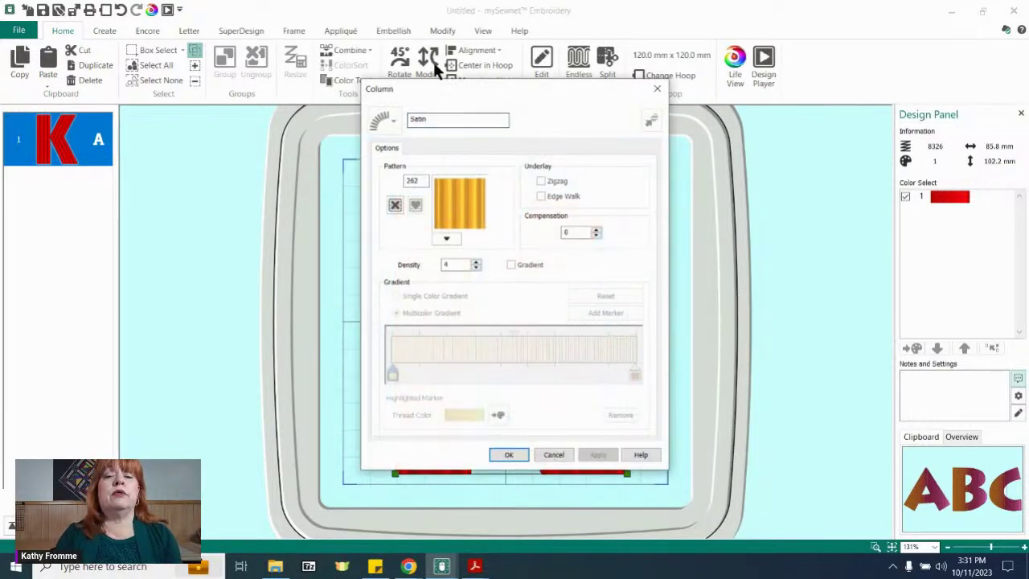
left_click(445, 240)
left_click_drag(776, 330, 776, 345)
scroll(775, 340, "down", 8)
scroll(775, 396, "down", 10)
left_click_drag(774, 409, 774, 502)
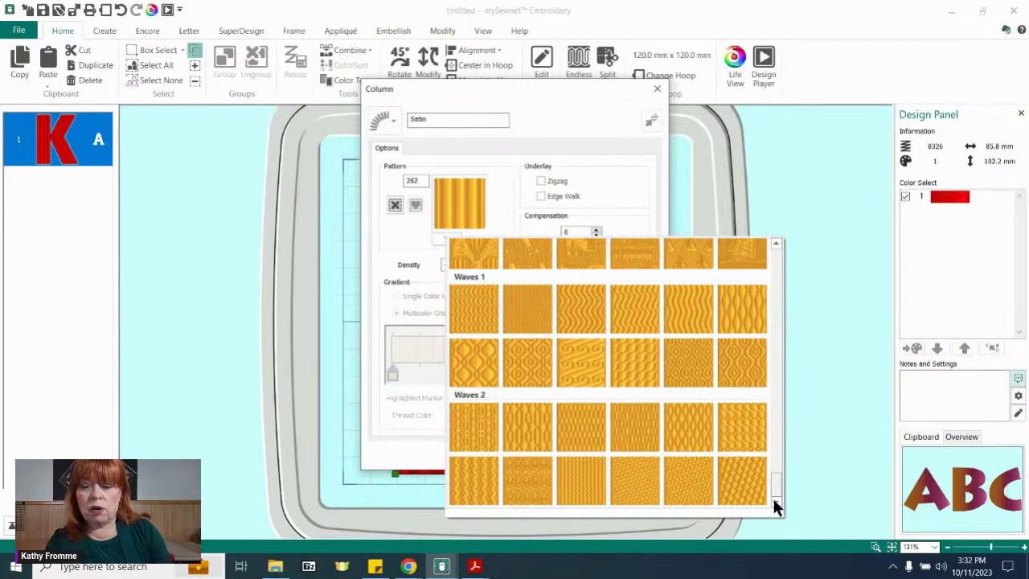
left_click_drag(773, 488, 762, 398)
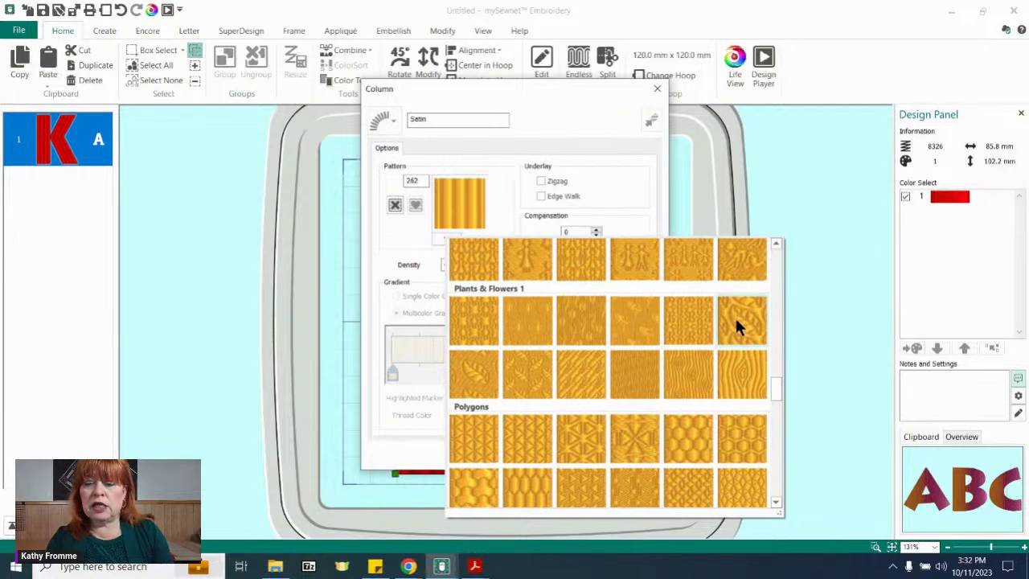
left_click(735, 320)
left_click(507, 455)
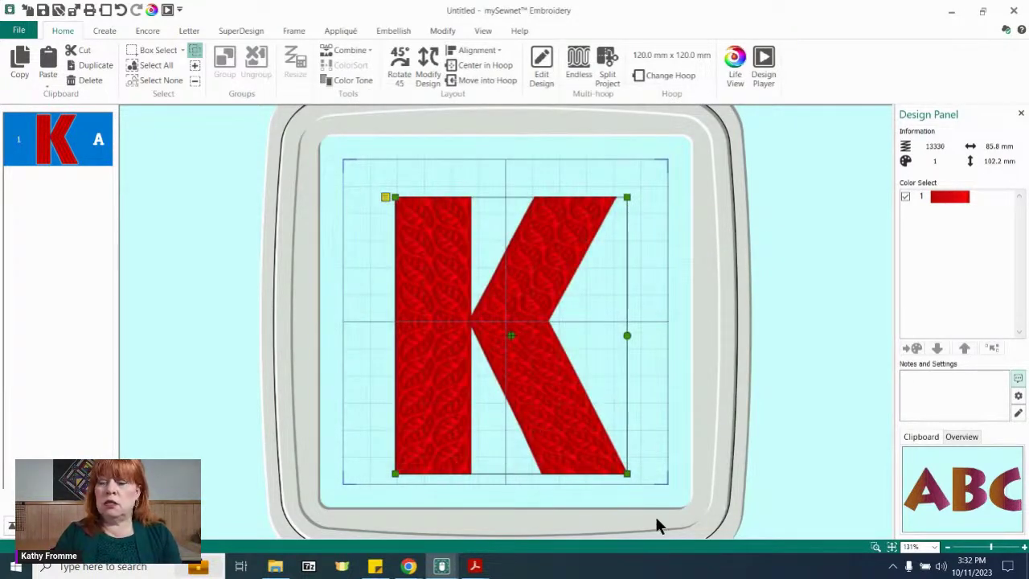
Inspect the leaf pattern up close on the K's upper diagonal arm, then return to the whole hoop.
left_click(875, 546)
left_click_drag(484, 195, 633, 277)
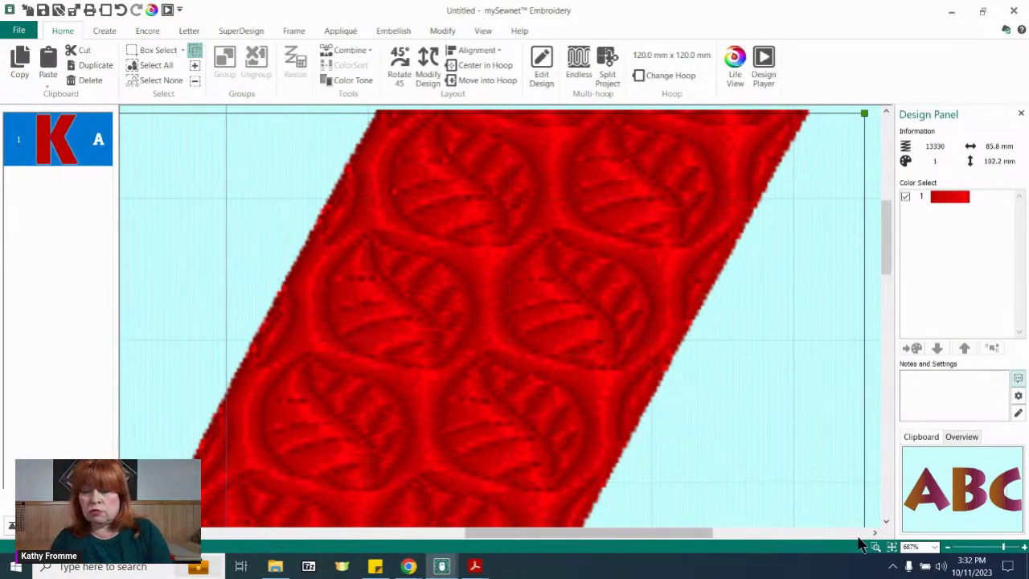
left_click(891, 548)
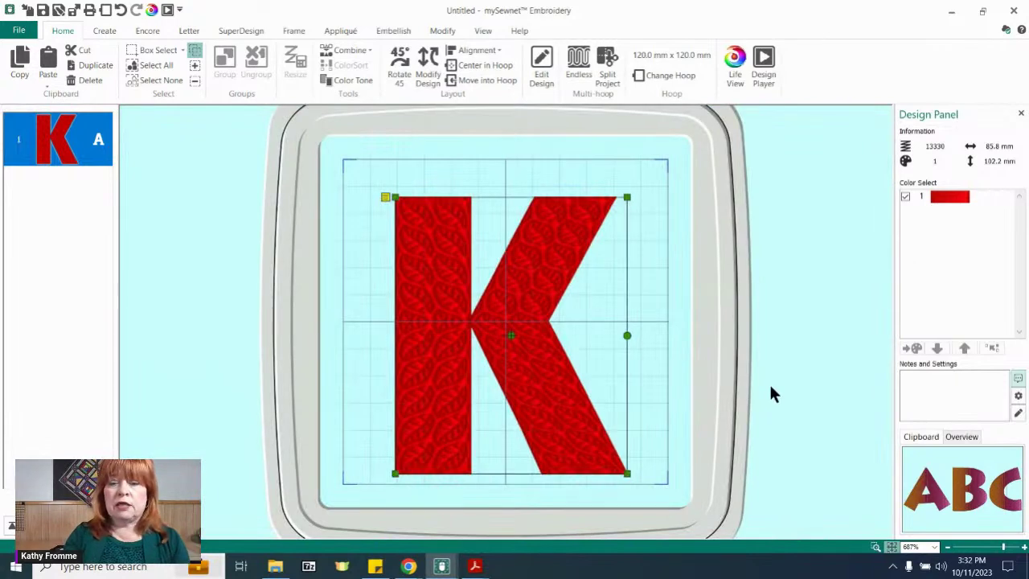
right_click(769, 382)
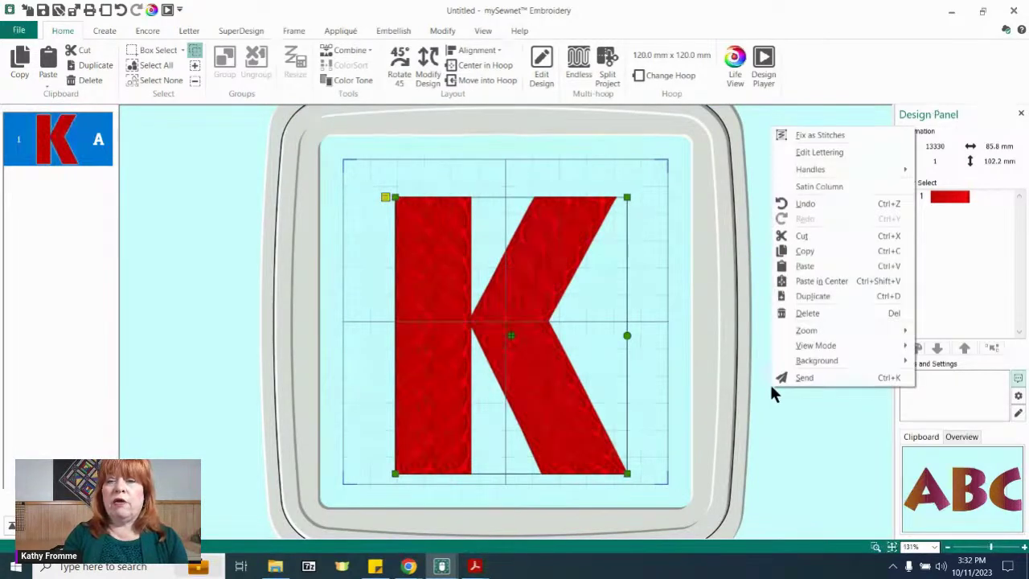
Preview the leaf-patterned K in Life View and in Design Player, closing each preview.
left_click(735, 60)
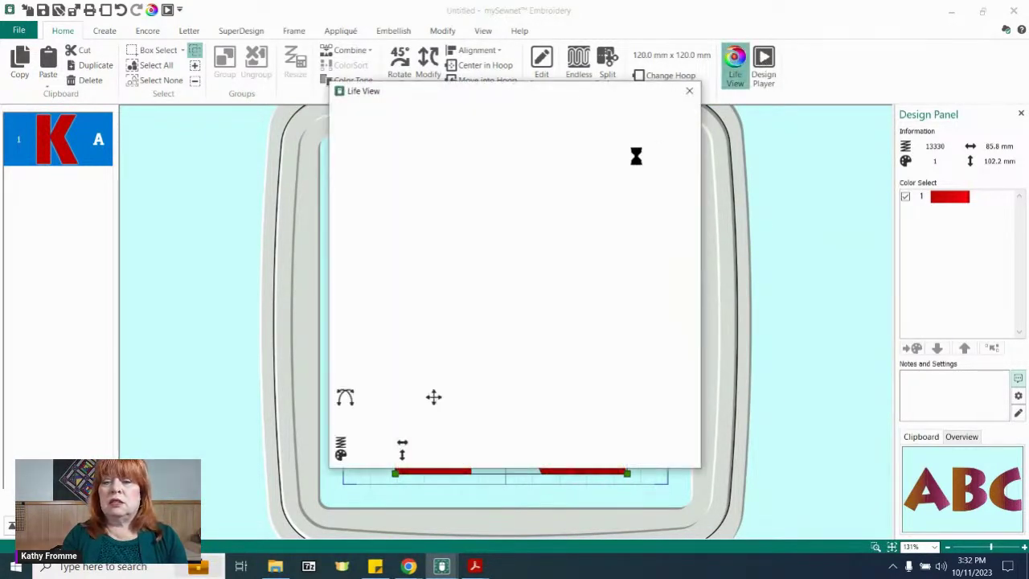
left_click(689, 92)
left_click(764, 65)
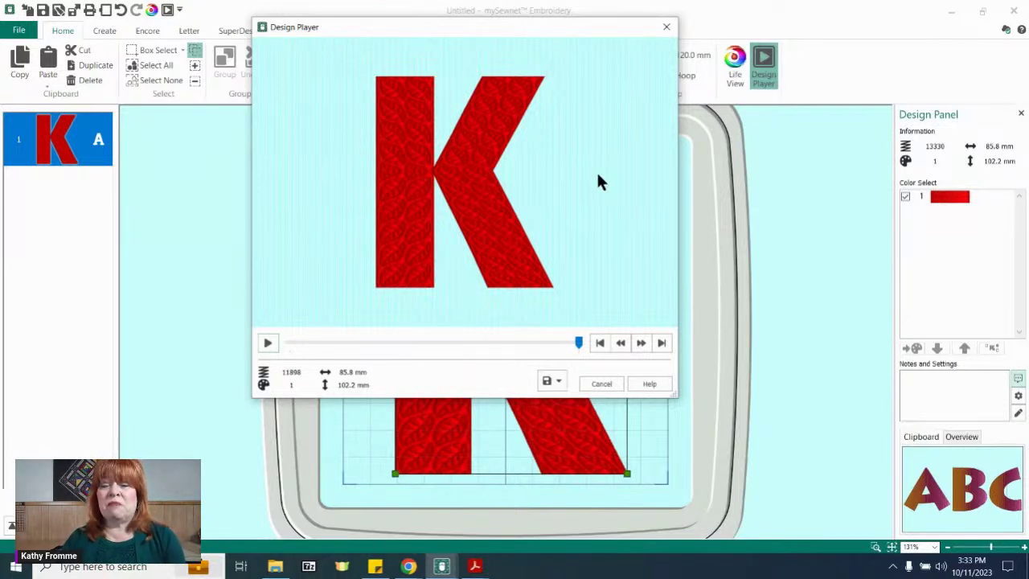
left_click(608, 386)
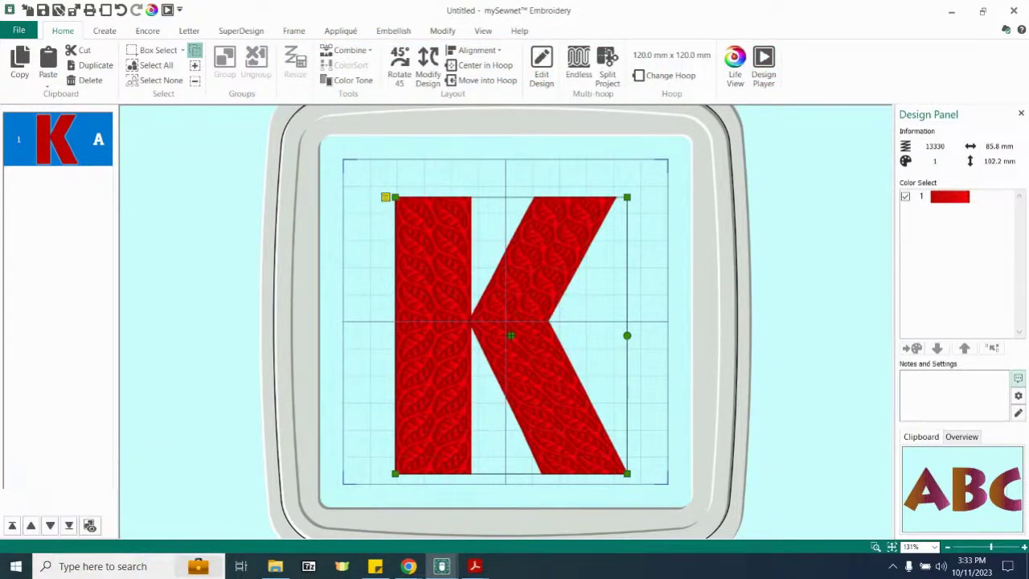
key("alt+Tab")
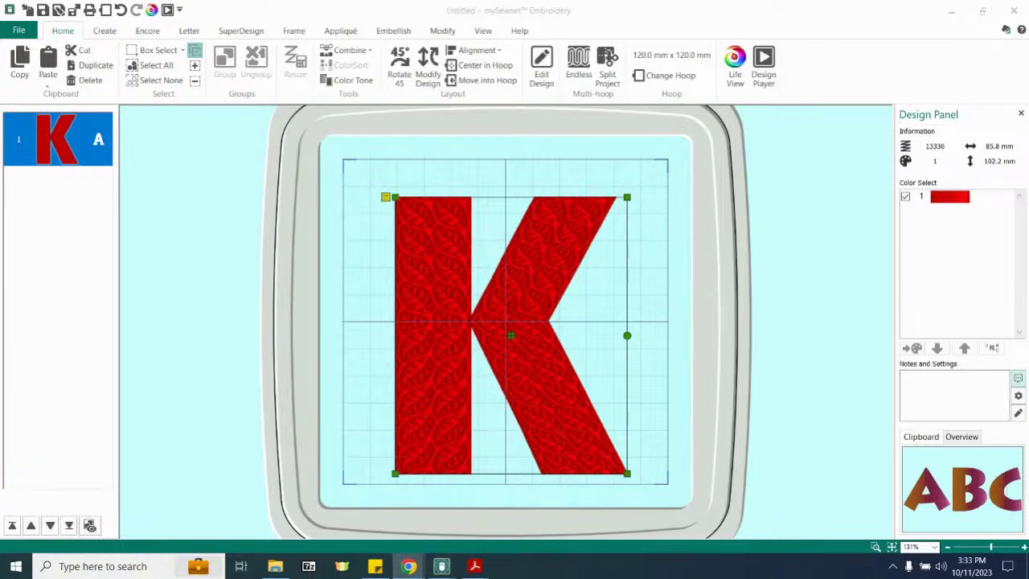
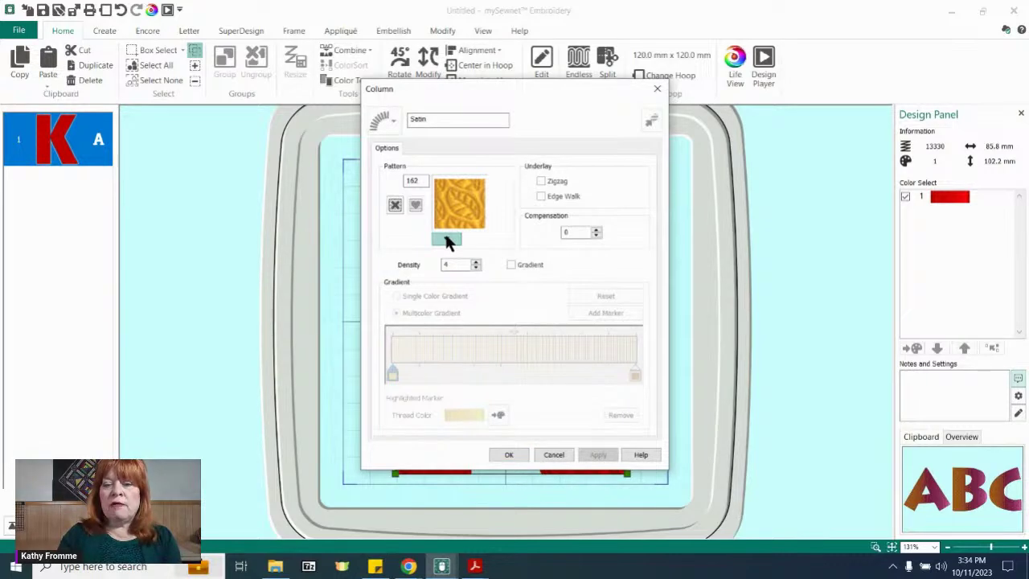
Change the K's satin column pattern to number 255 from Gradient & Lace and shift the letter slightly up and left.
left_click(447, 240)
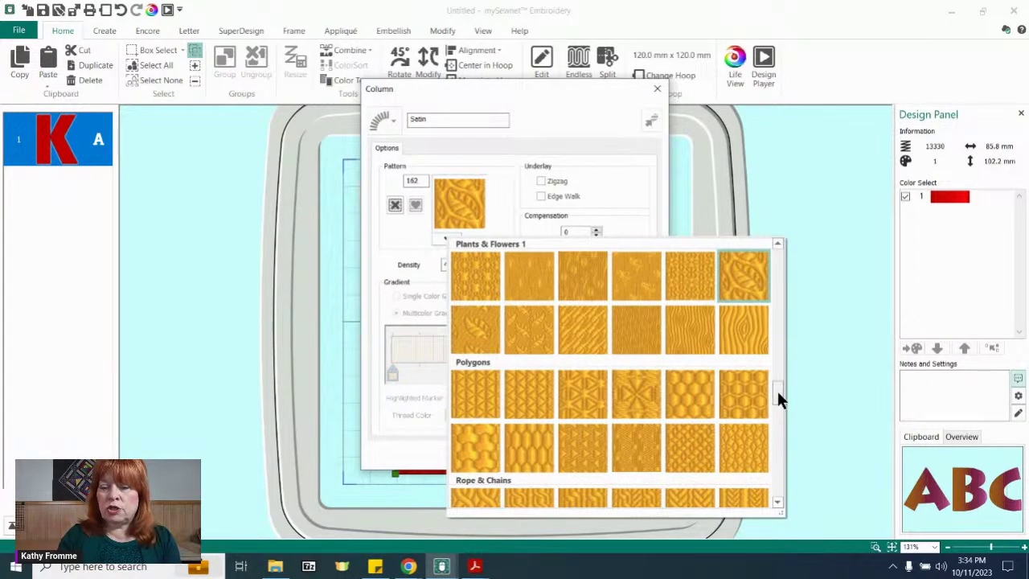
left_click_drag(777, 388, 769, 318)
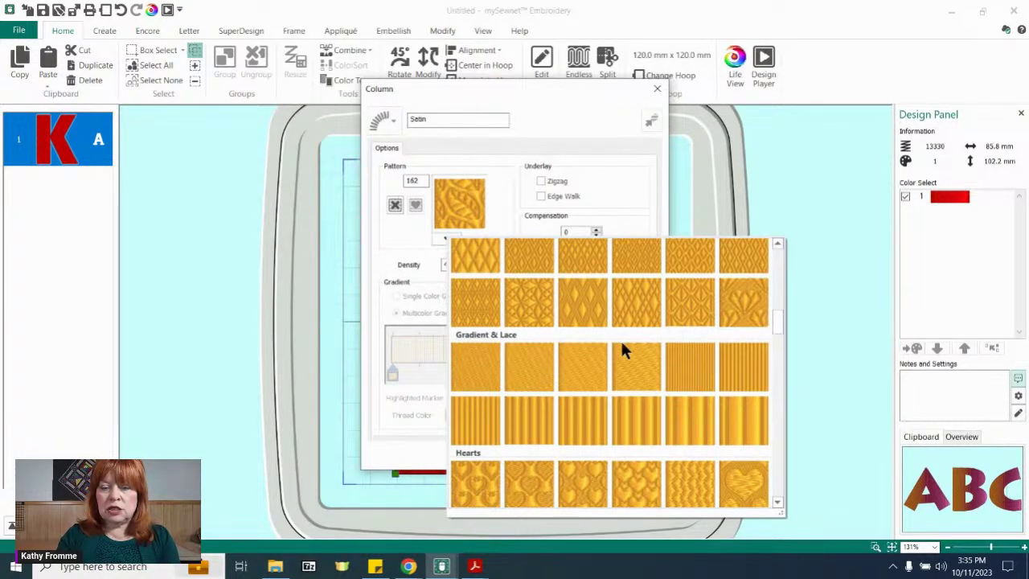
left_click(582, 359)
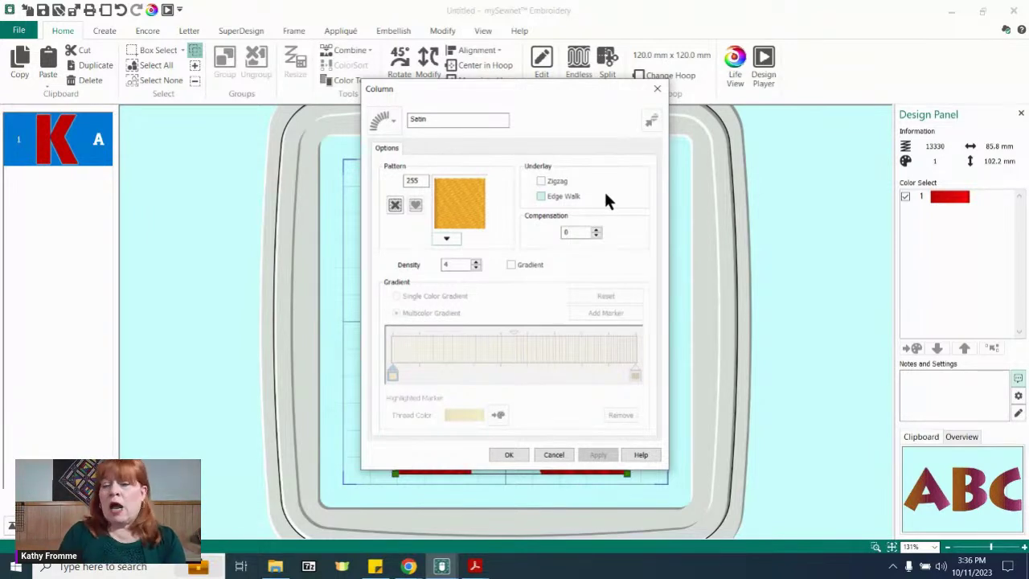
left_click(508, 455)
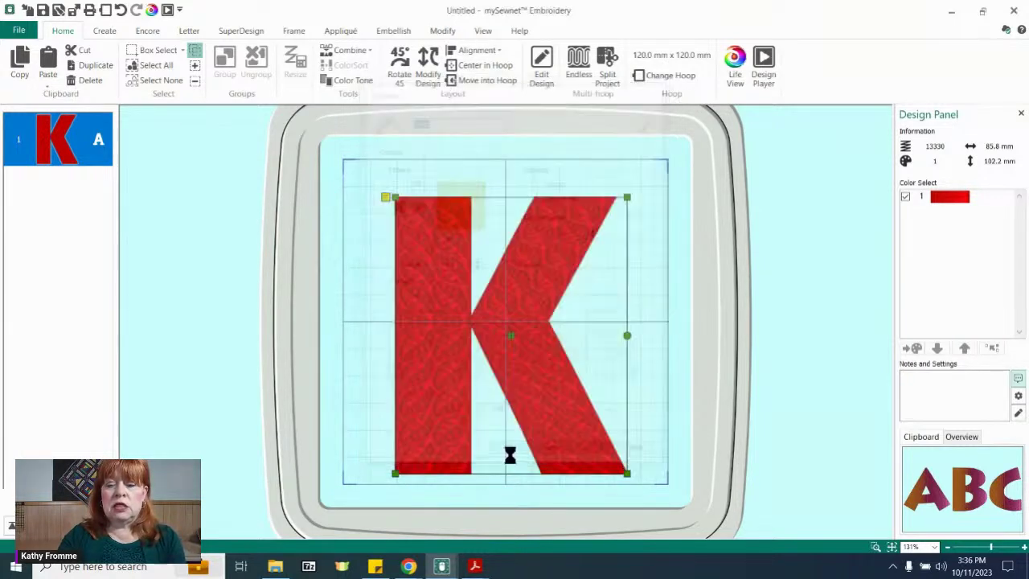
mouse_move(541, 287)
left_mouse_down()
mouse_move(516, 243)
mouse_move(532, 276)
left_mouse_up()
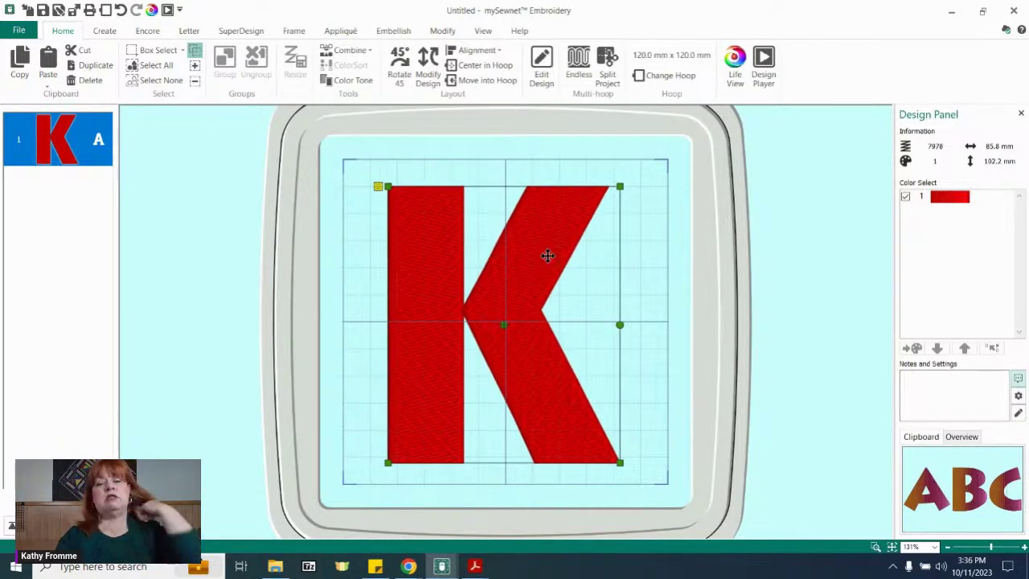
Turn on a multicolor gradient for the K's satin columns, keeping the default gold and brown marker colors.
right_click(549, 259)
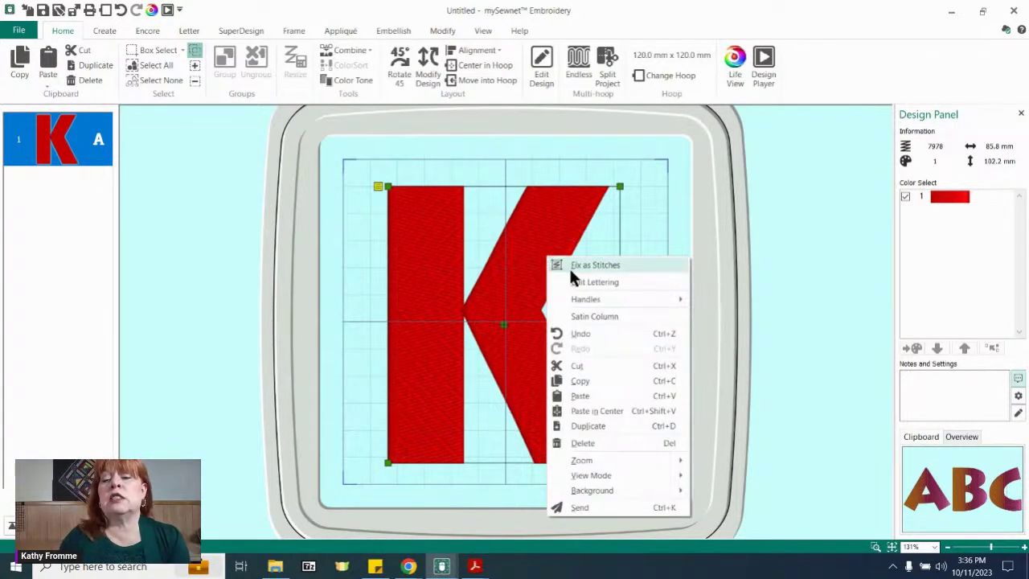
left_click(591, 316)
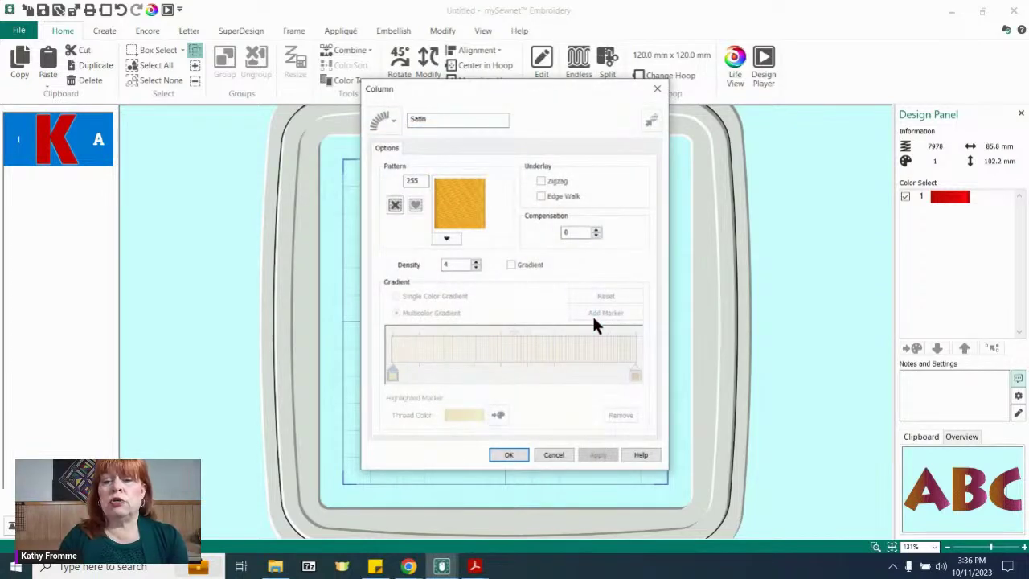
left_click(511, 265)
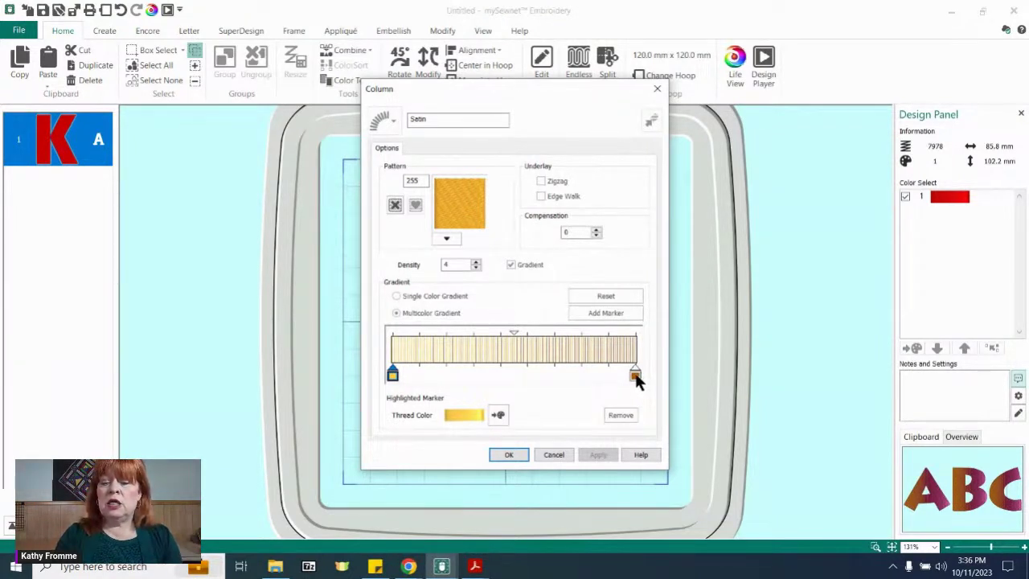
left_click(507, 455)
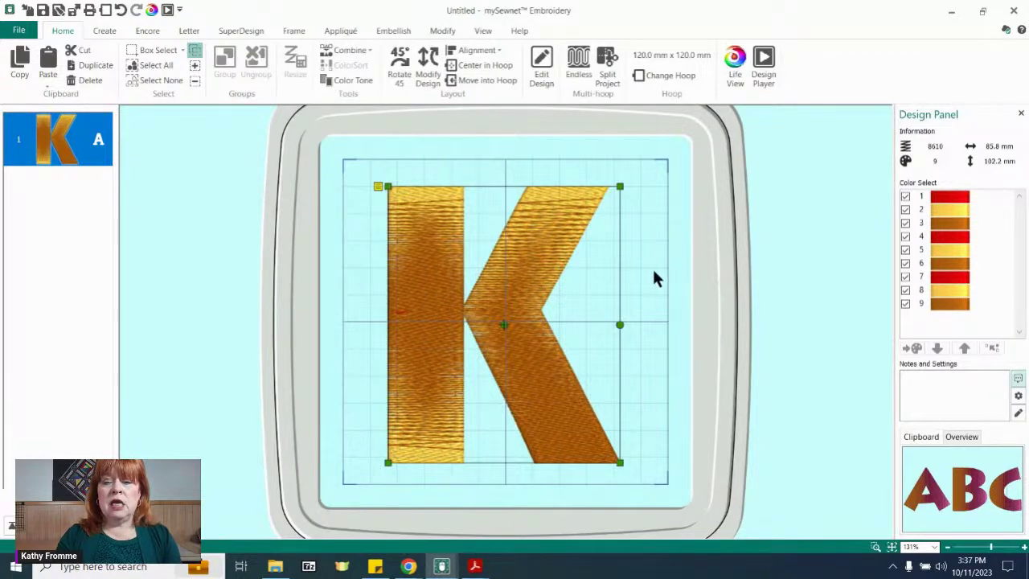
Add a third color marker midway along the K's multicolor satin gradient.
right_click(539, 238)
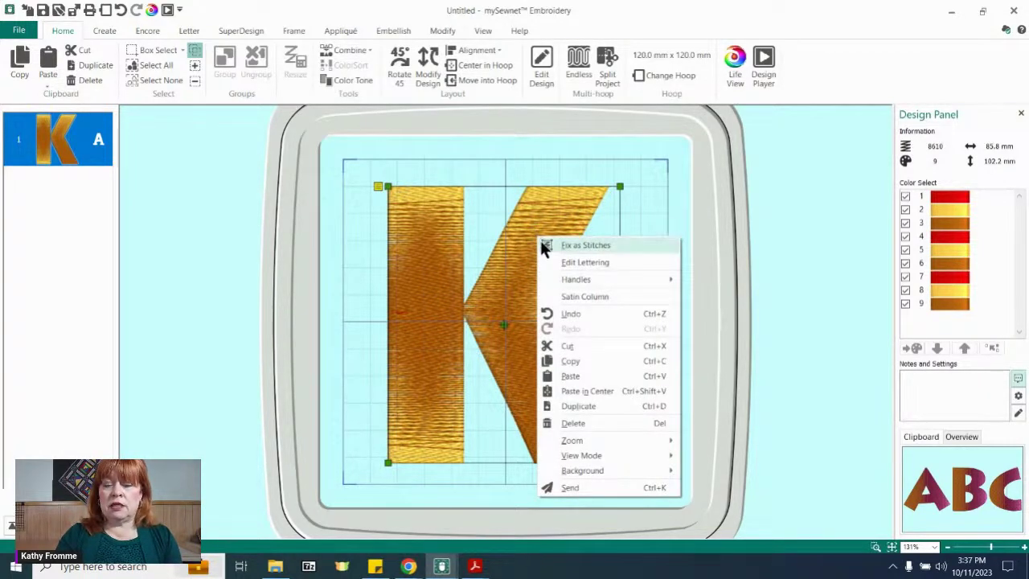
left_click(579, 295)
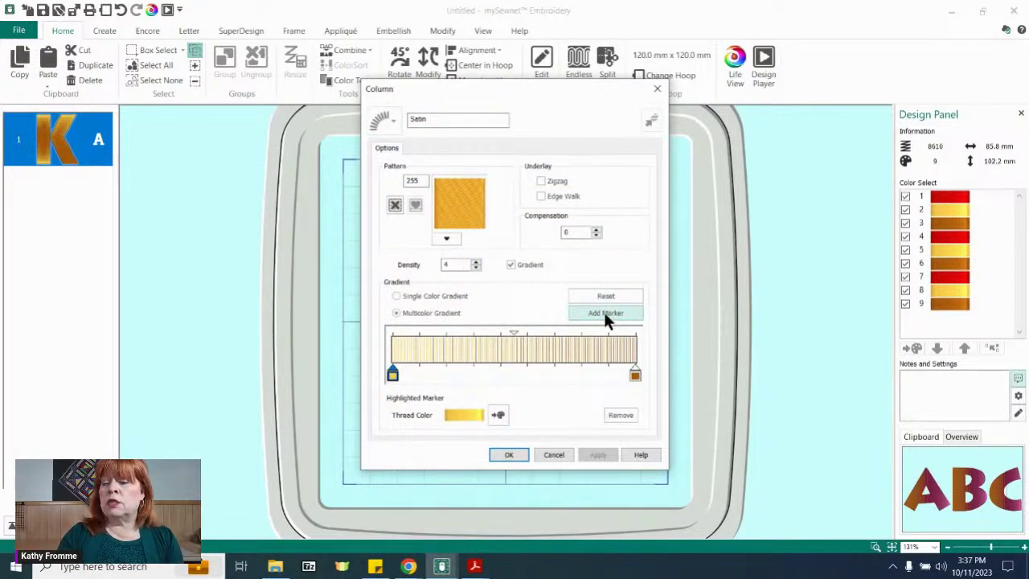
left_click(605, 314)
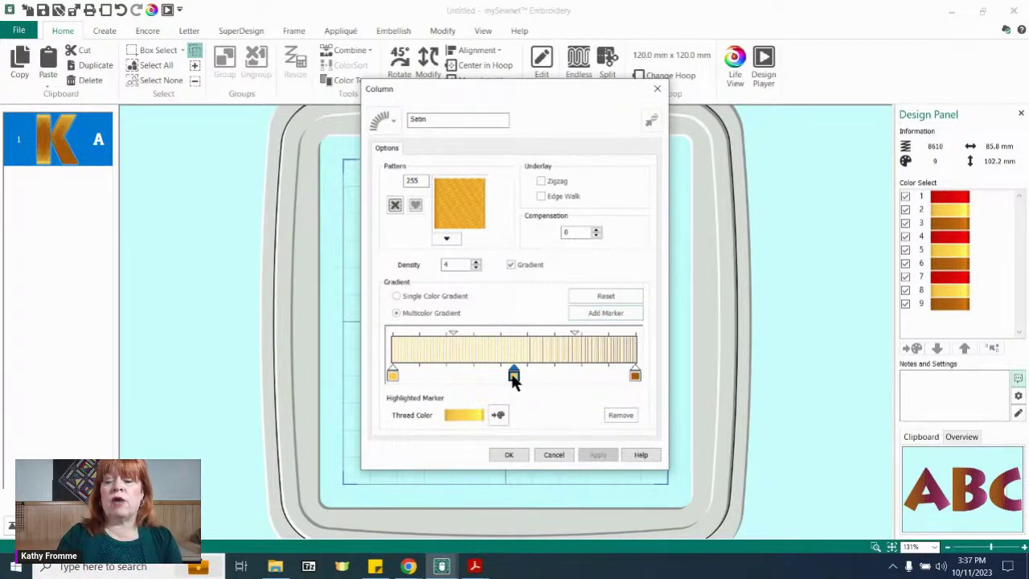
left_click(393, 374)
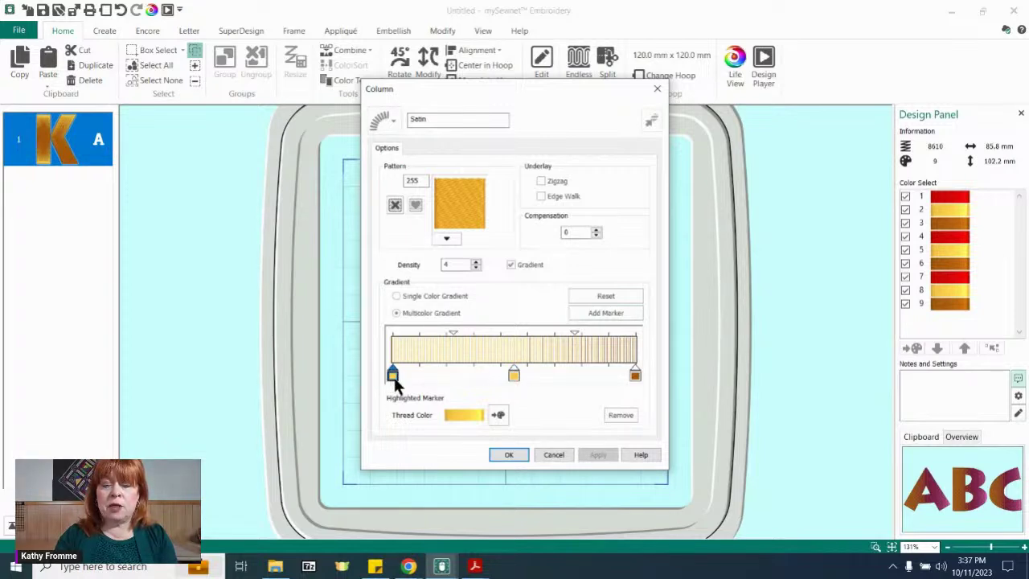
Set the gradient's end marker to Robison-Anton Rayon 40 thread 2330, Golden Poppy.
left_click(636, 375)
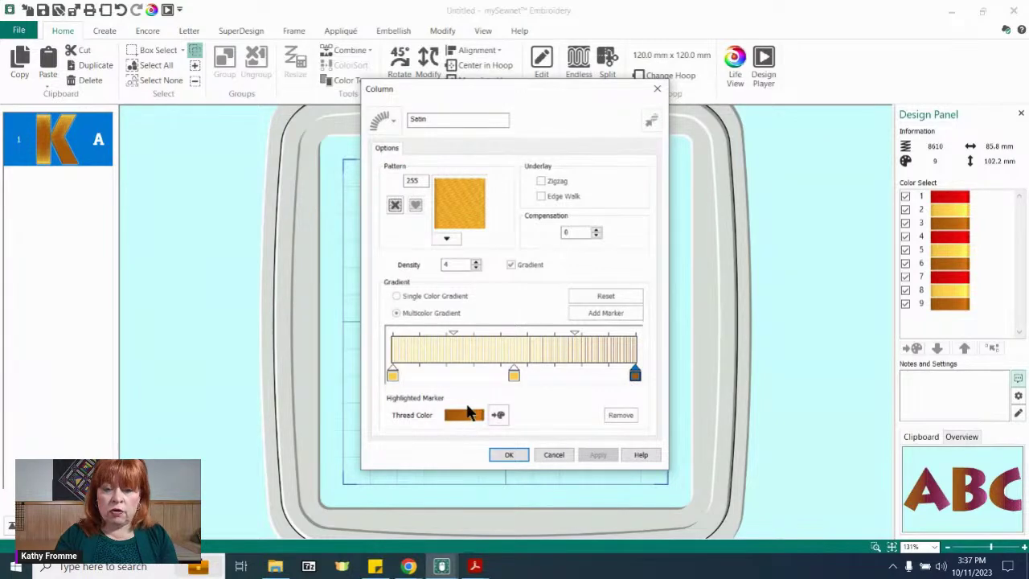
left_click(499, 411)
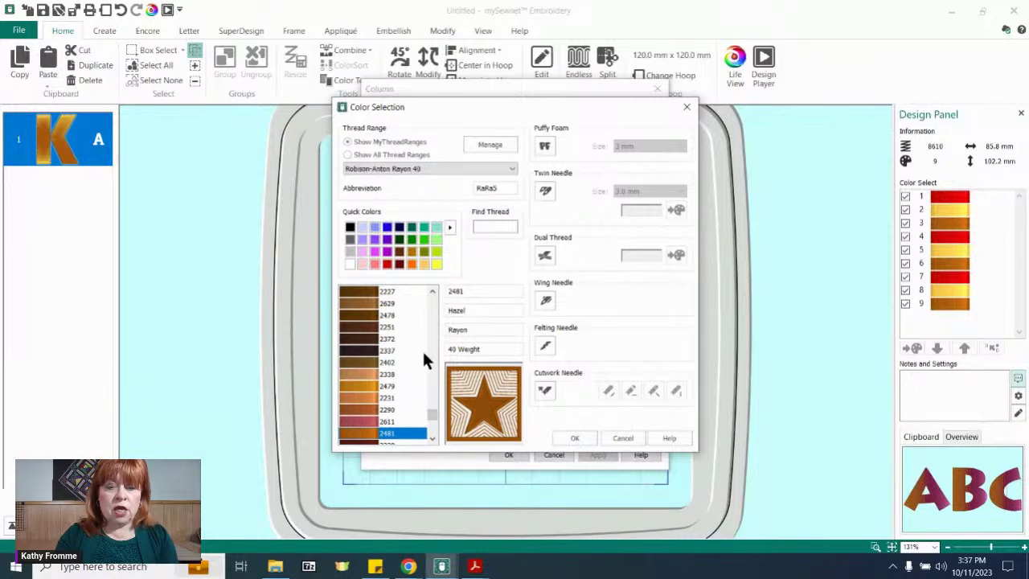
left_click(411, 264)
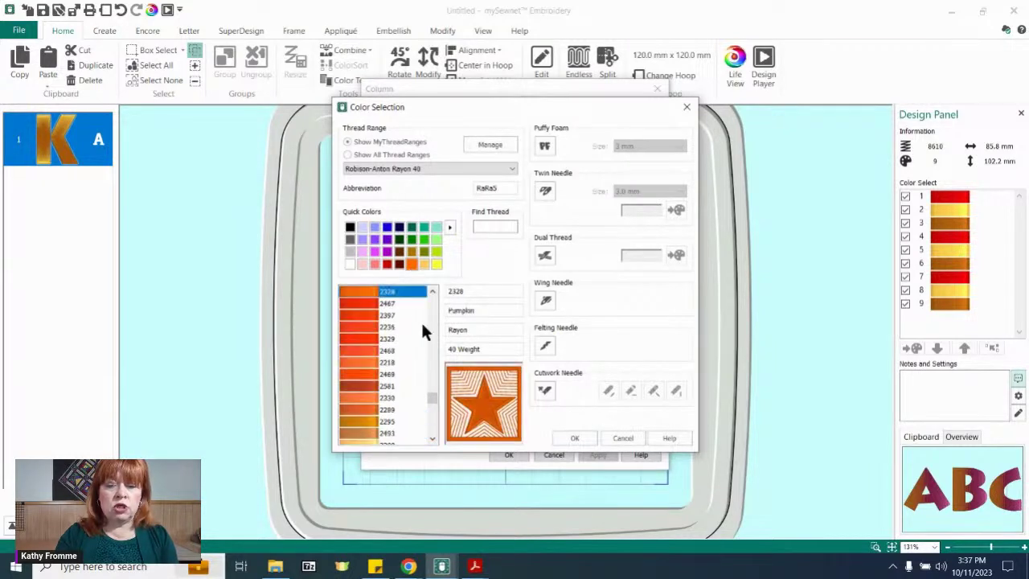
scroll(432, 404, "down", 5)
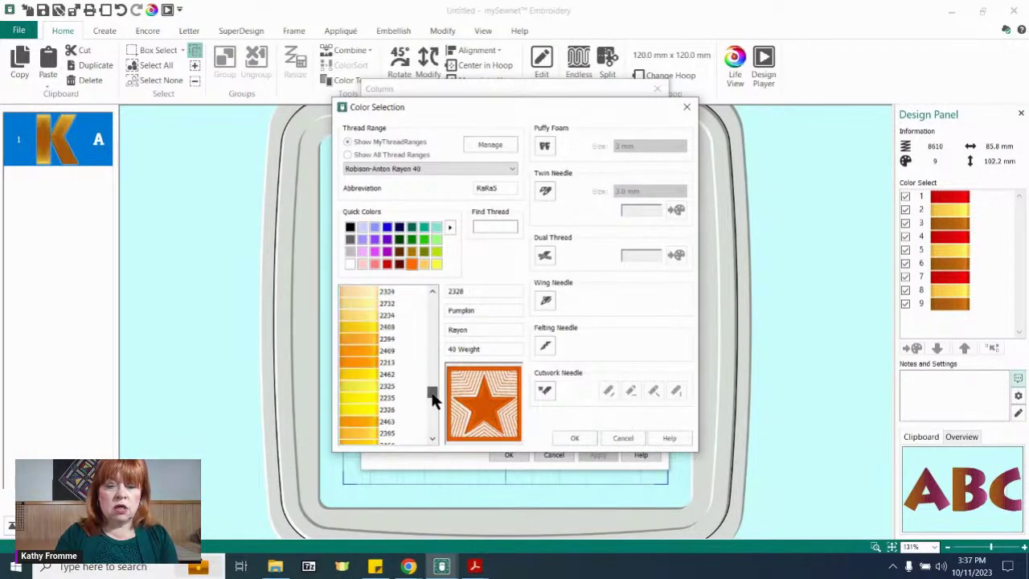
scroll(431, 404, "up", 6)
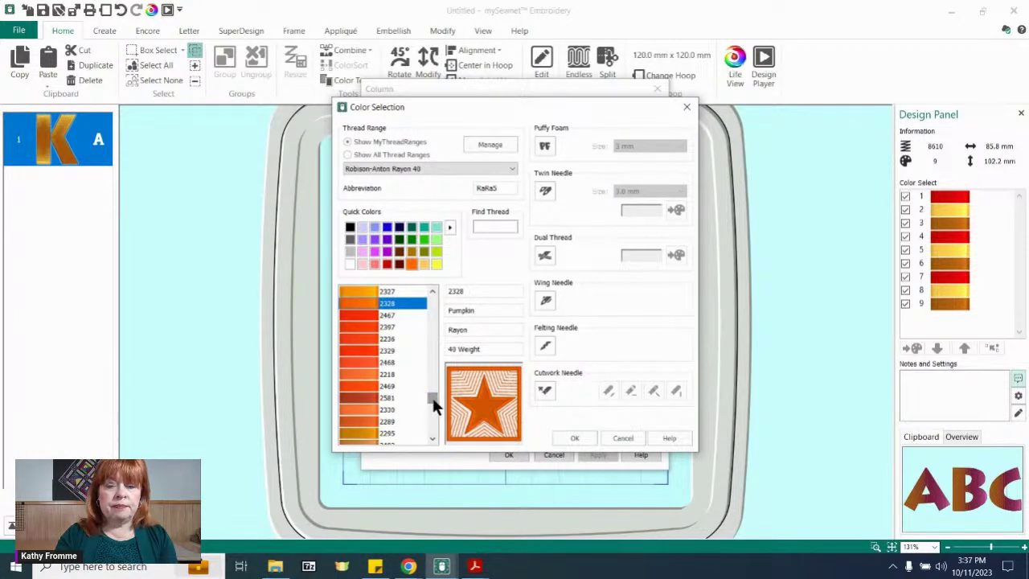
left_click(359, 408)
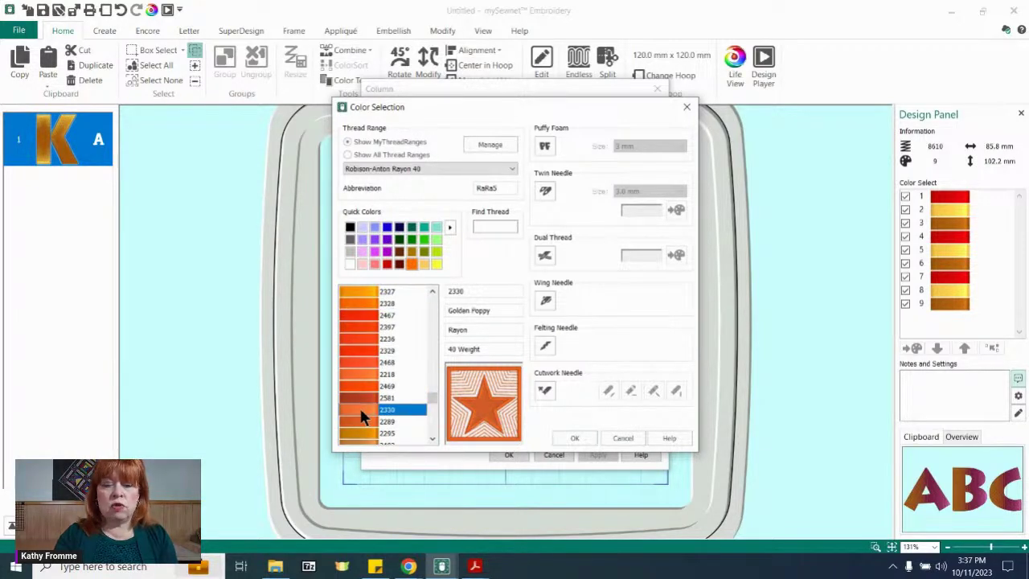
left_click(571, 435)
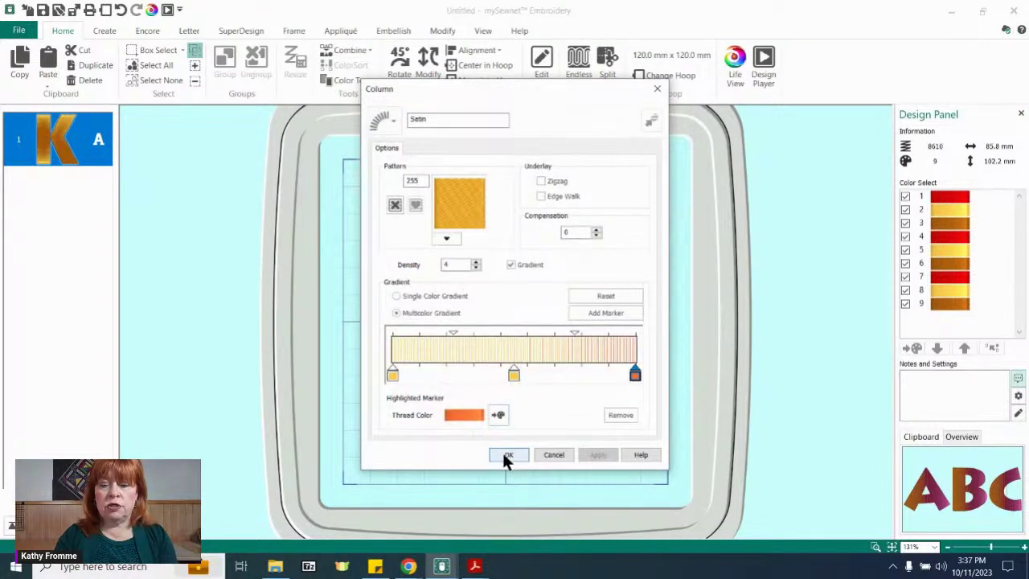
Set the gradient's start marker to a pale yellow Robison-Anton Rayon 40 thread and apply the gradient to the K.
left_click(393, 374)
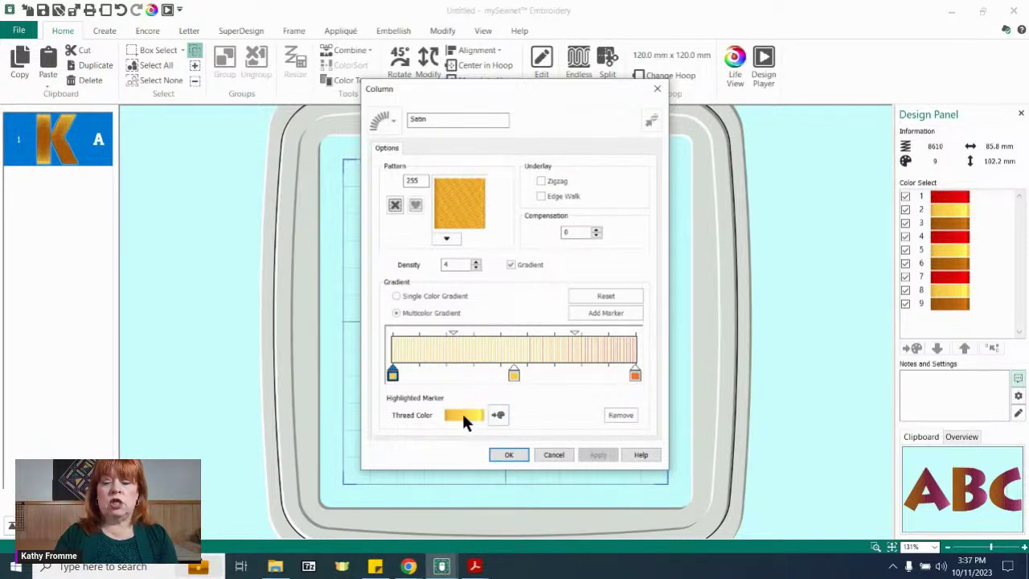
left_click(19, 10)
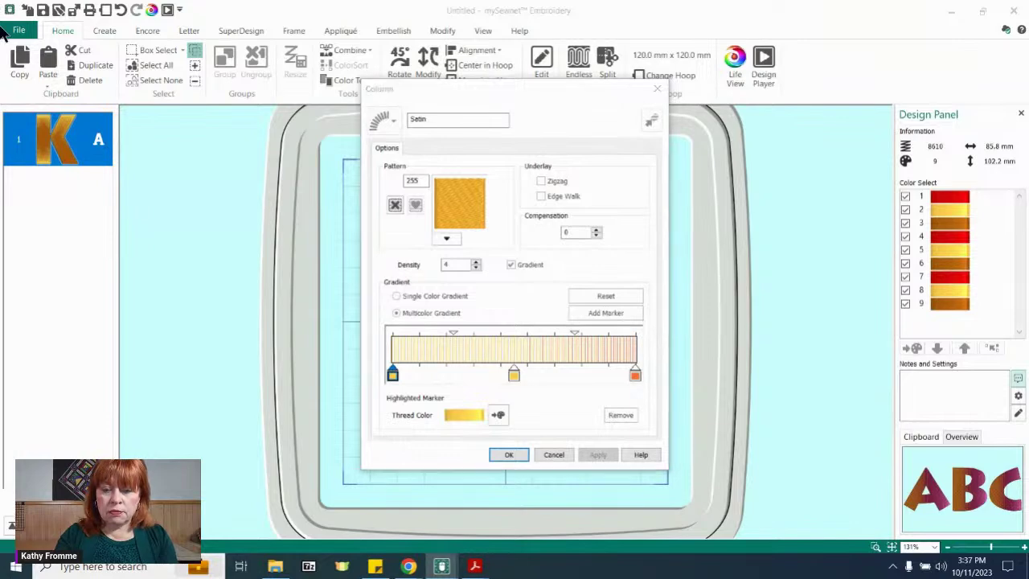
left_click(498, 414)
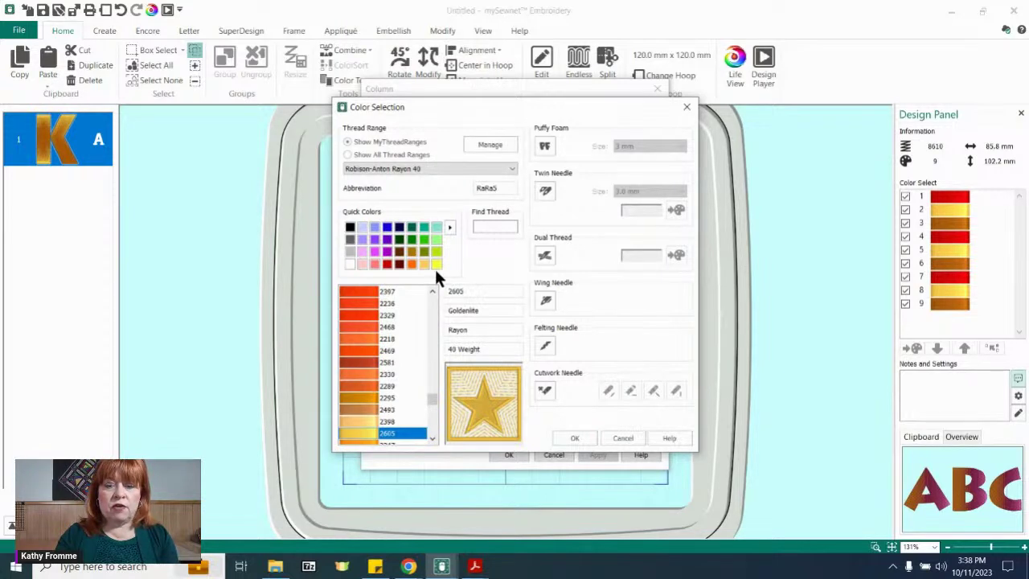
left_click(437, 264)
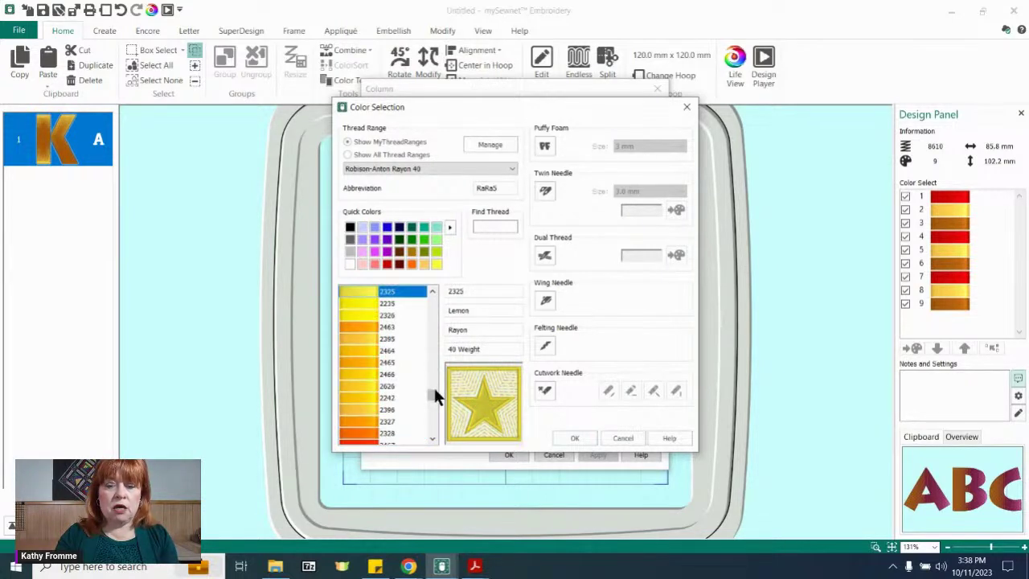
left_click_drag(431, 393, 433, 389)
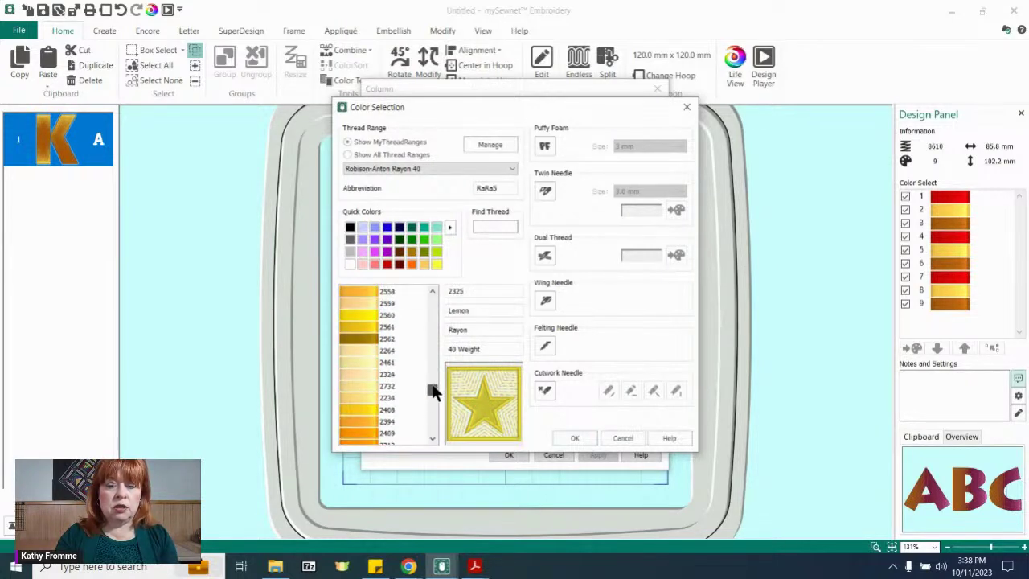
left_click(357, 363)
left_click(569, 438)
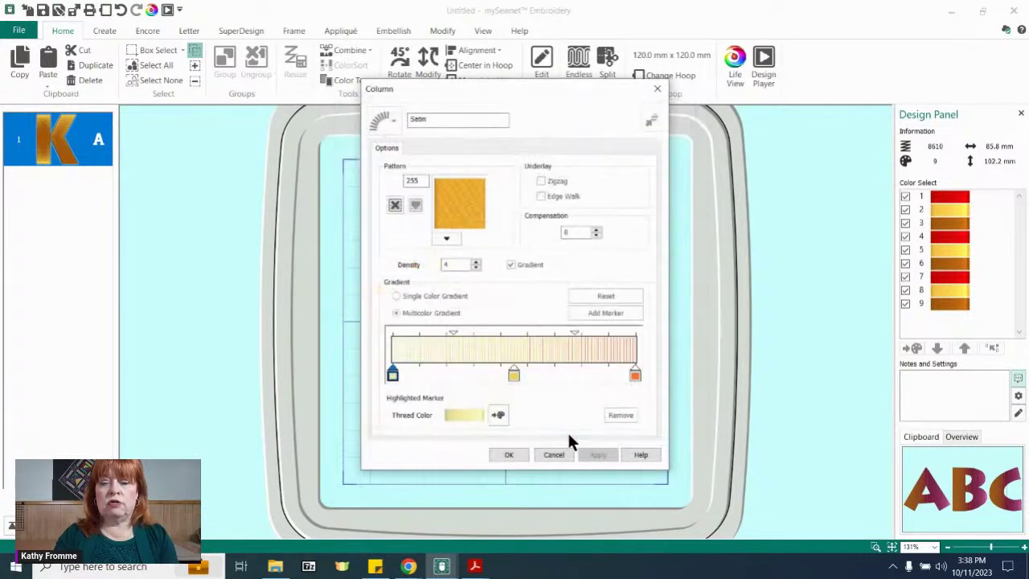
left_click(512, 374)
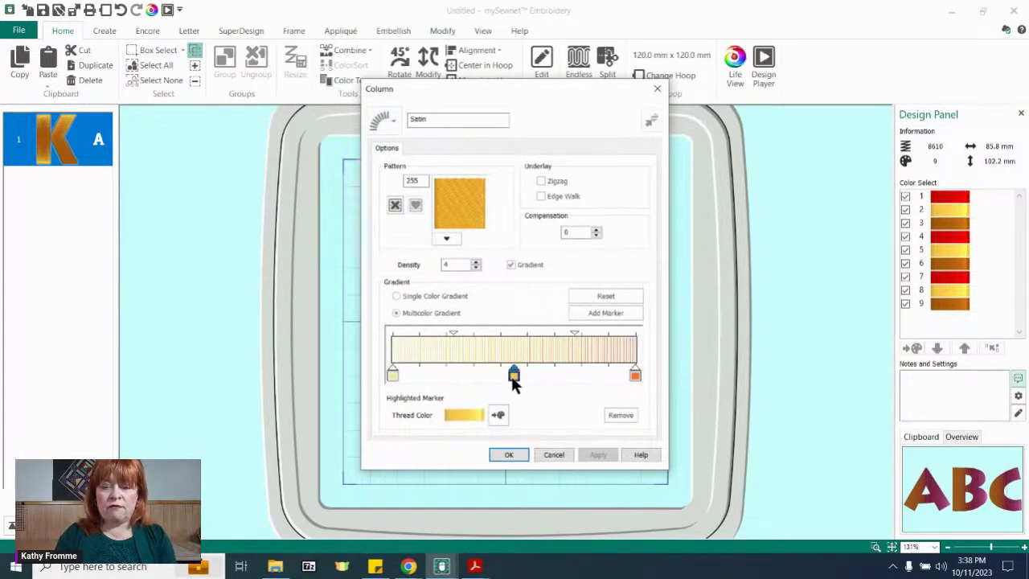
left_click(508, 455)
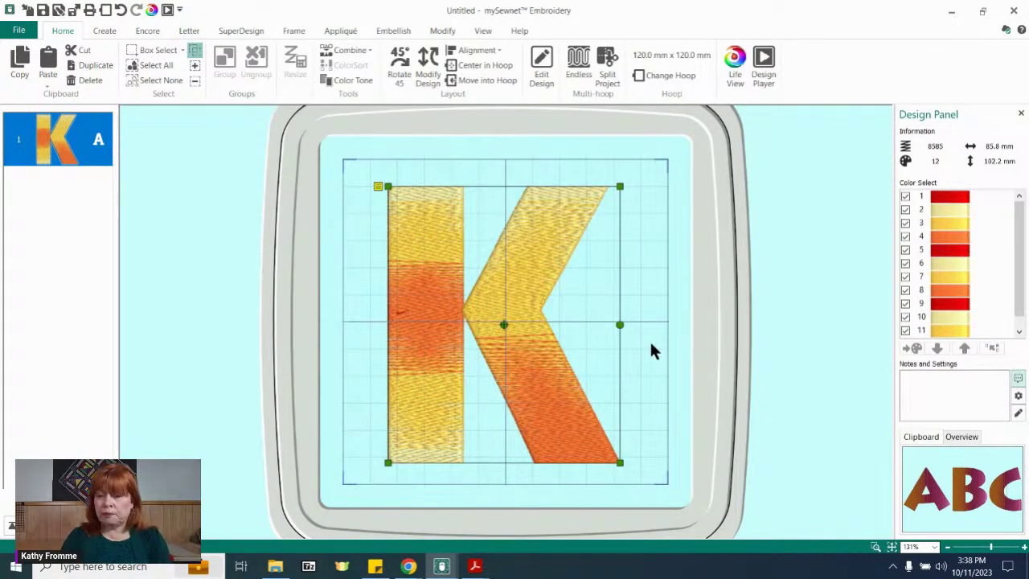
Set the K's satin column density to 2 and preview the result in the Design Player.
right_click(527, 300)
left_click(574, 100)
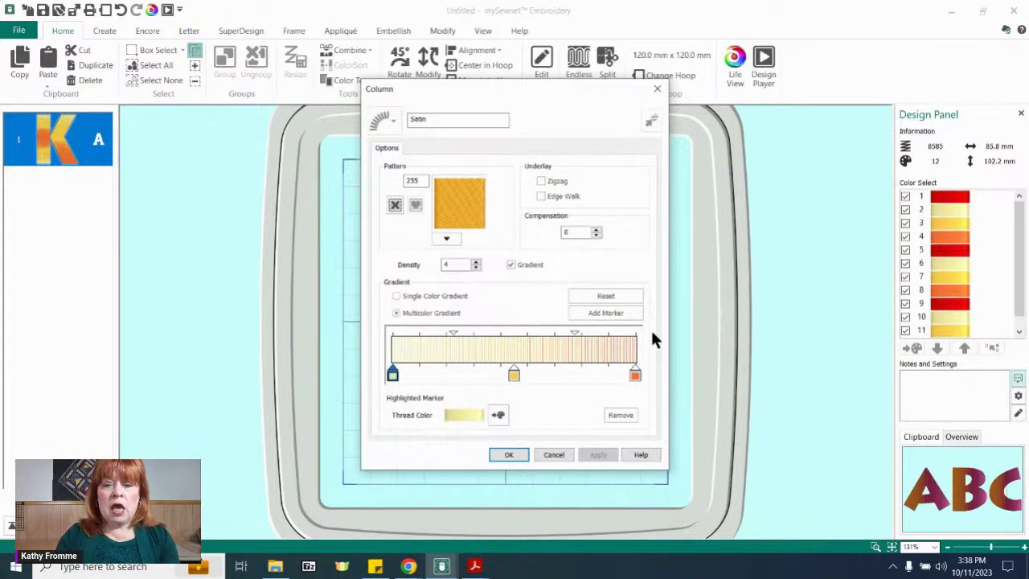
left_click(475, 263)
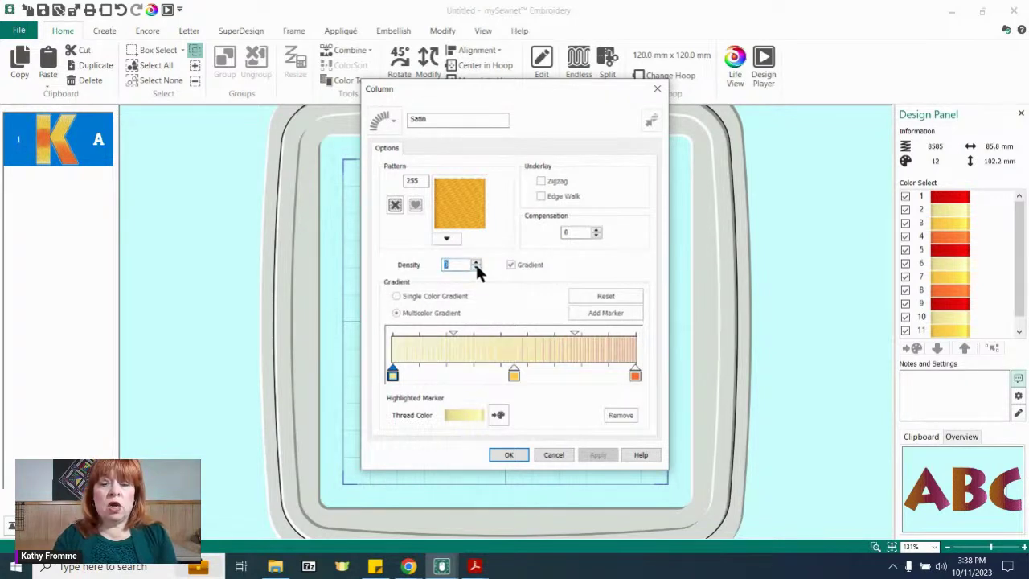
left_click(476, 263)
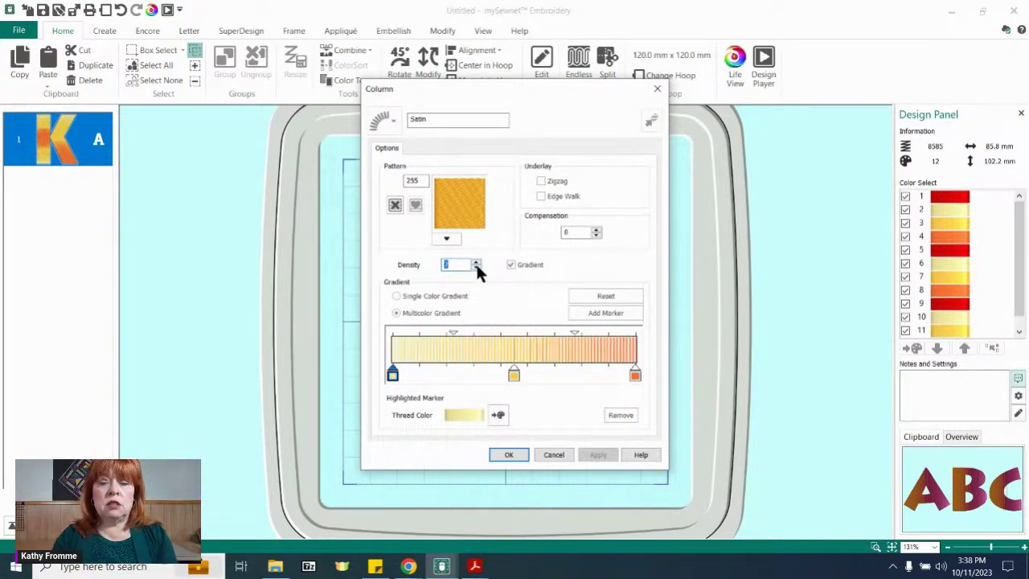
left_click(509, 454)
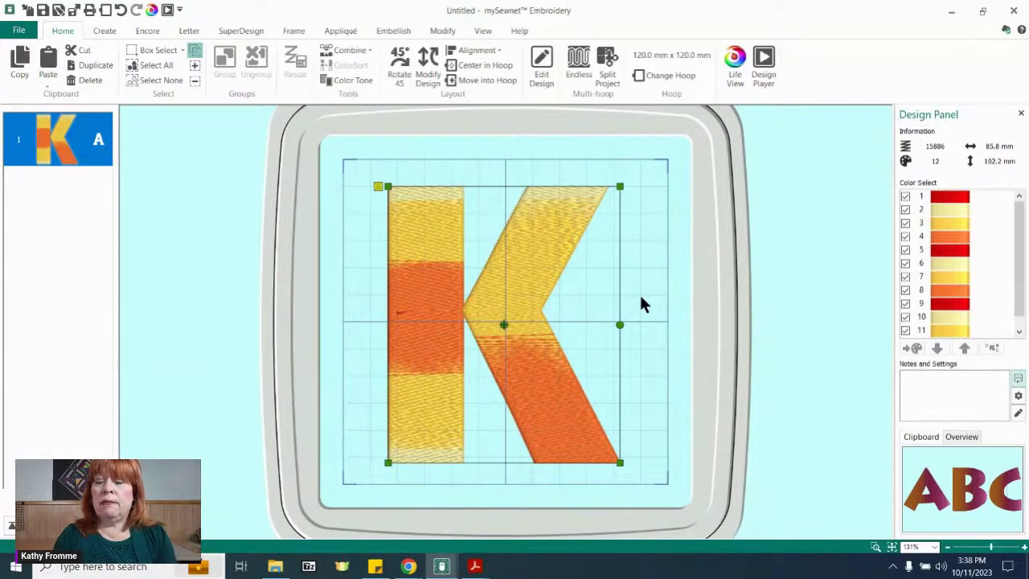
left_click(763, 60)
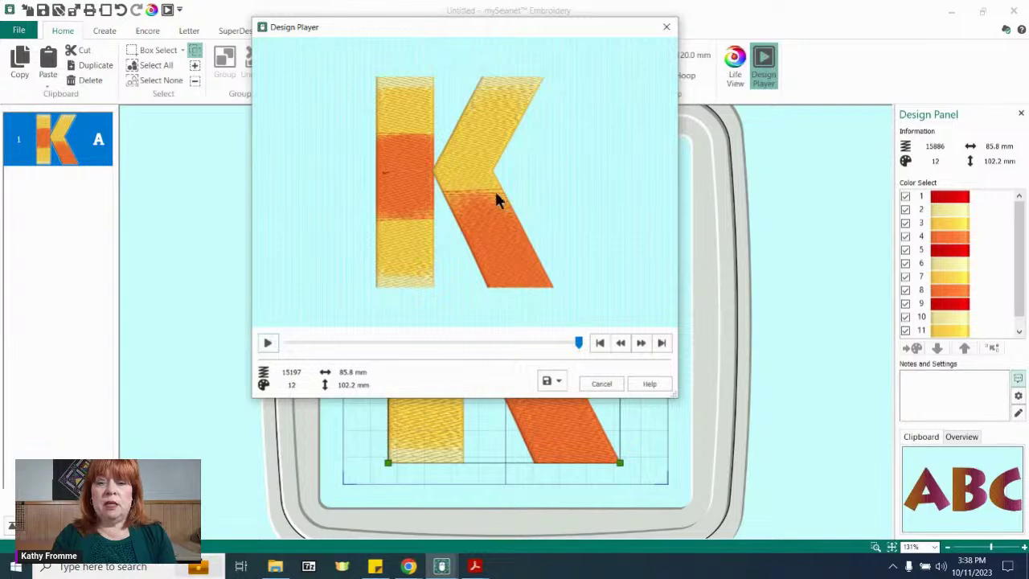
left_click(601, 385)
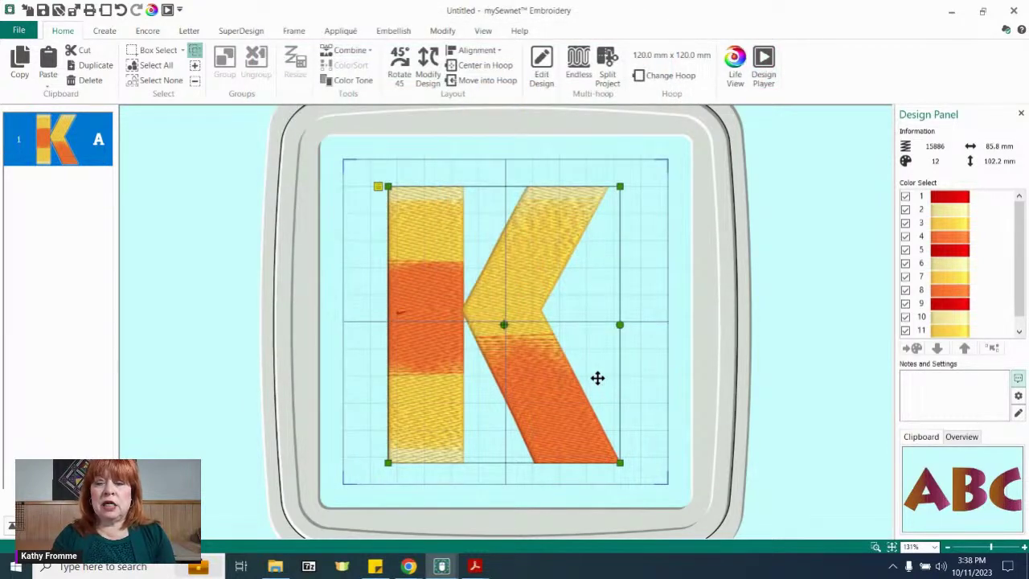
Move the gradient's middle gold marker to about a quarter of the way from the start and apply it to the K.
right_click(521, 282)
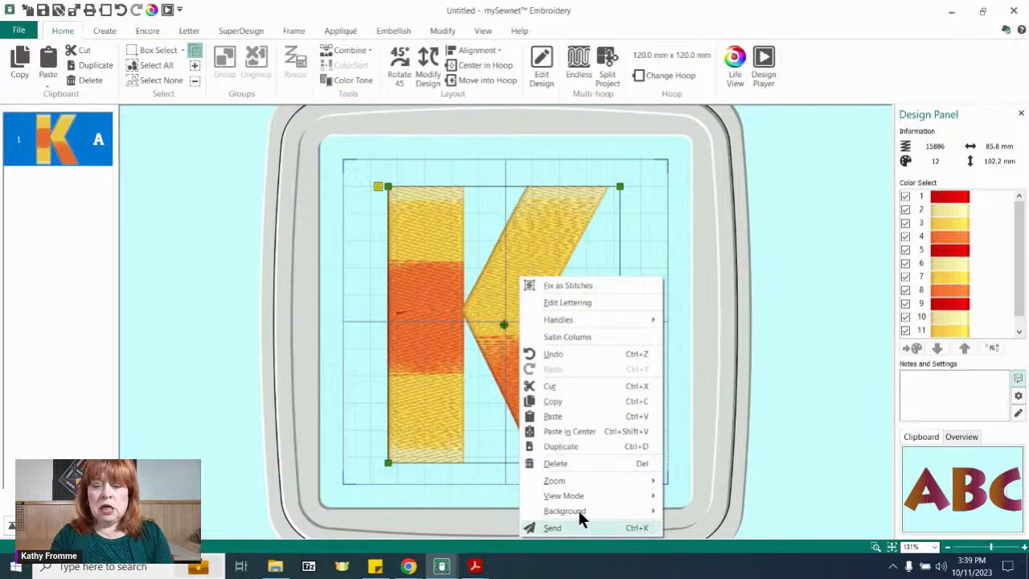
left_click(556, 340)
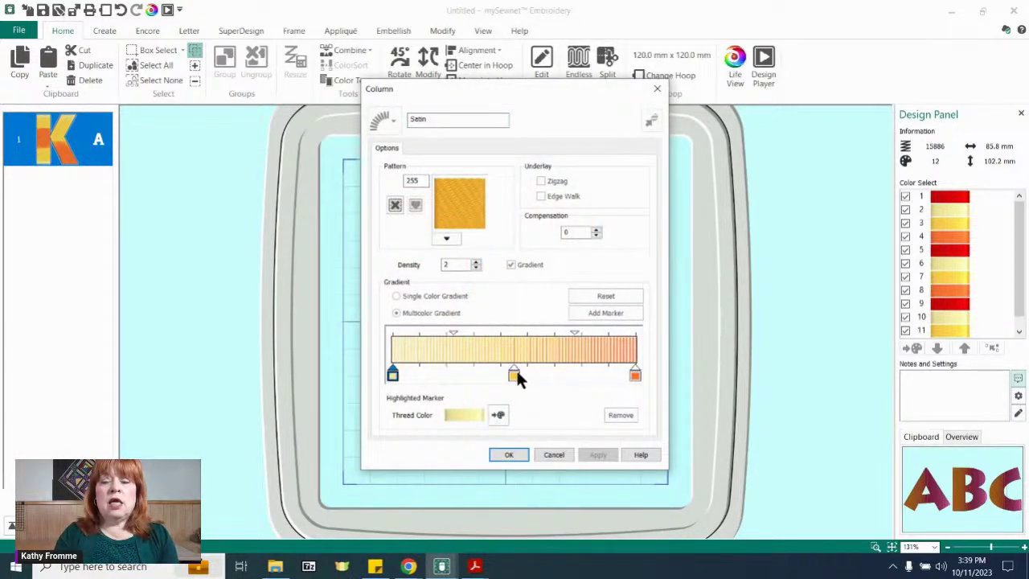
left_click_drag(514, 376, 468, 375)
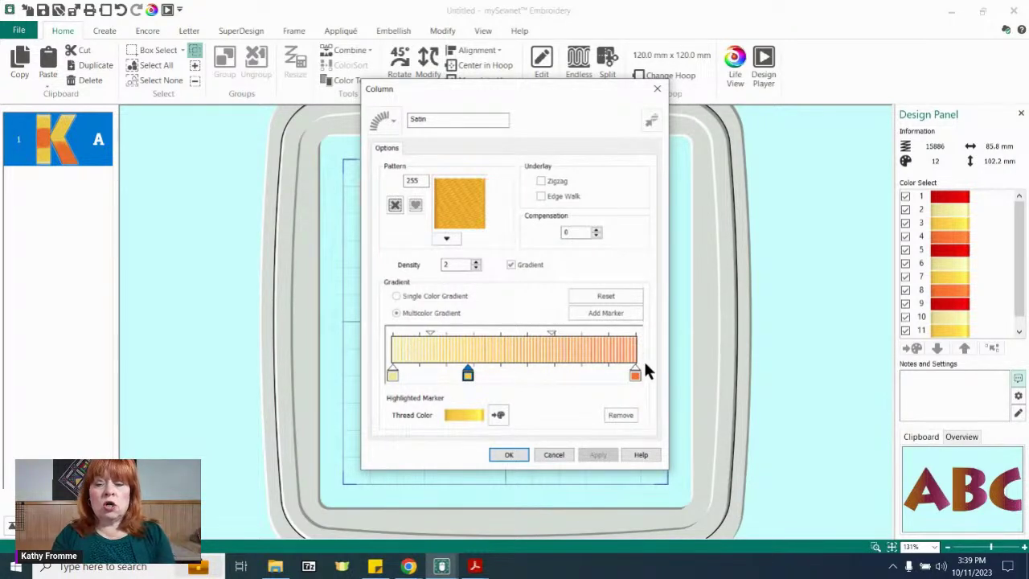
left_click(393, 371)
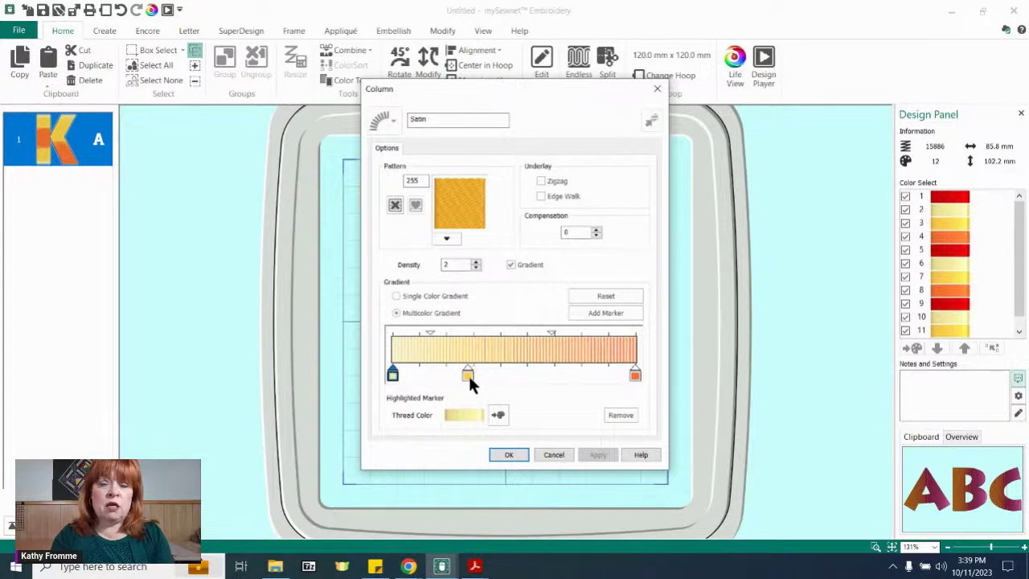
left_click_drag(467, 376, 455, 374)
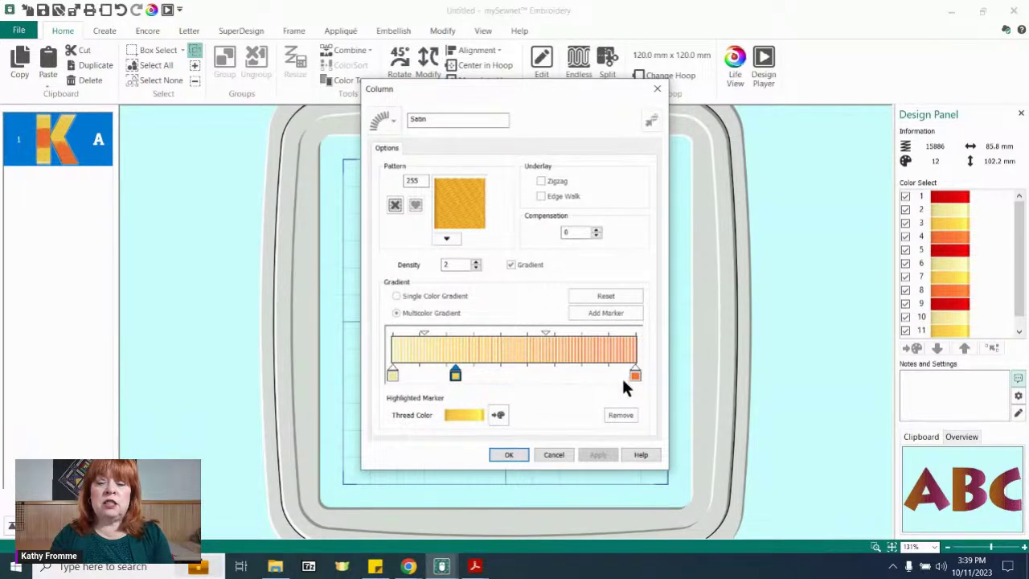
left_click(510, 455)
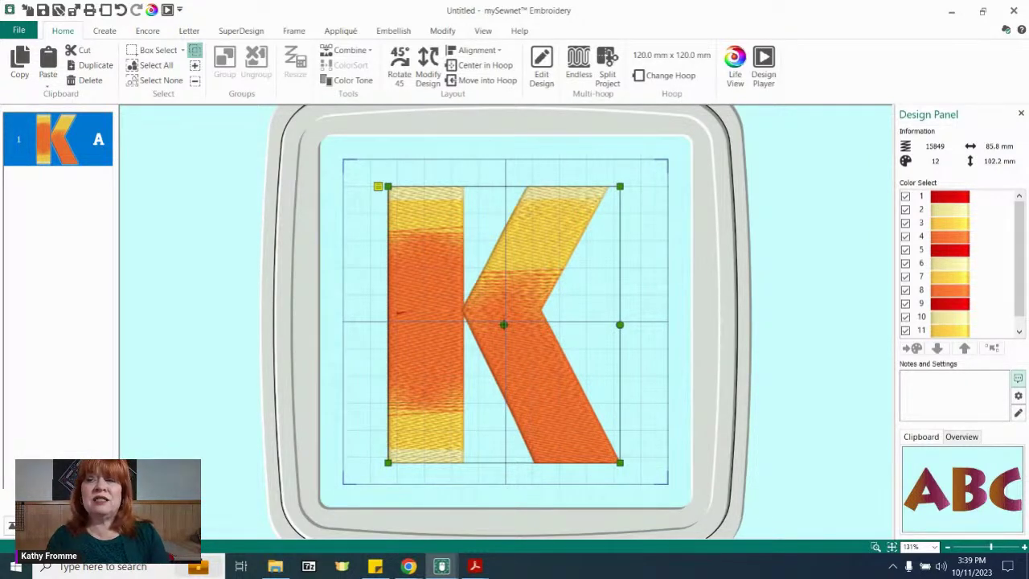
key("alt+Tab")
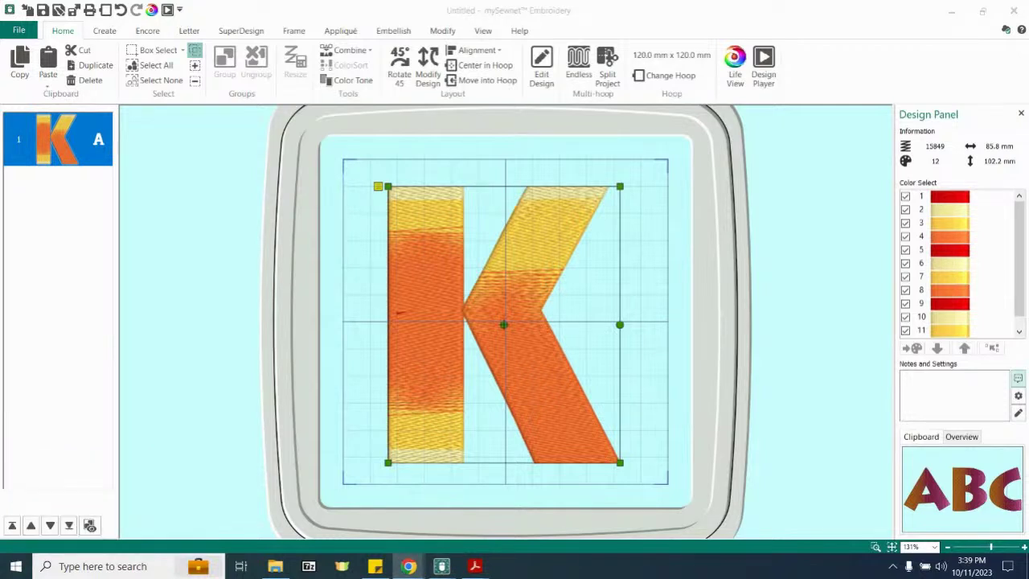
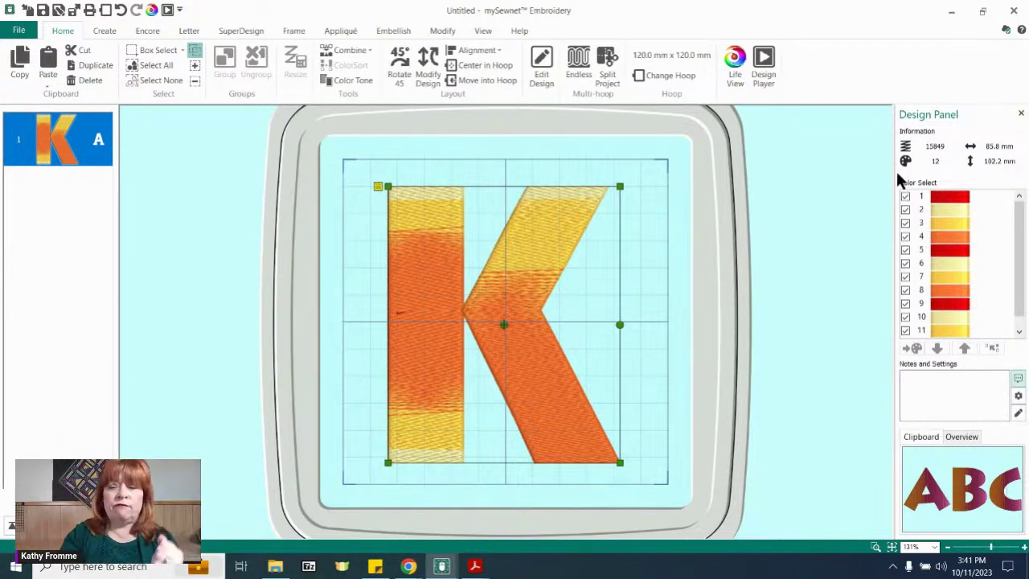
Fix the letter K as stitches and display it for stitch-level modification.
right_click(524, 226)
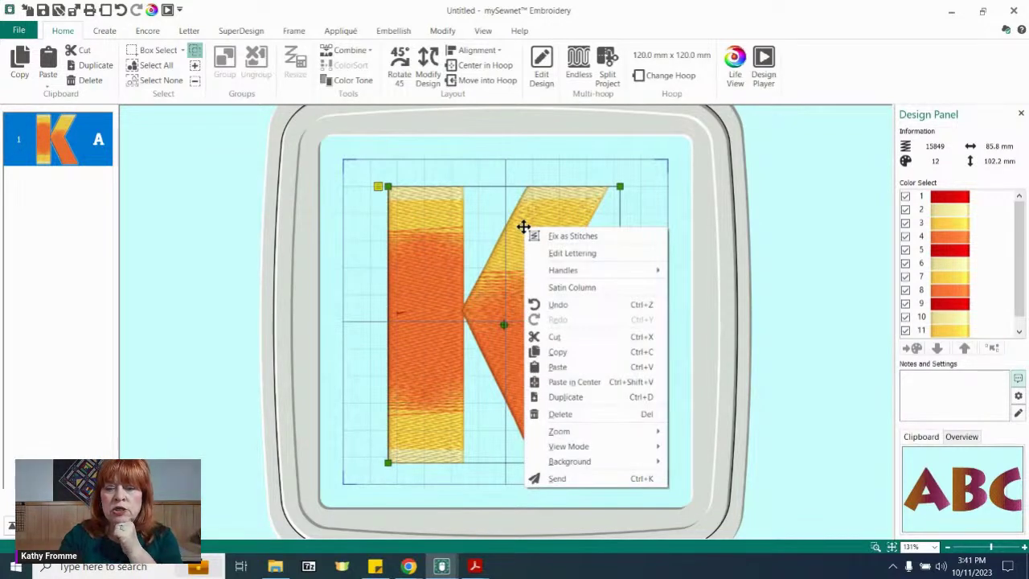
left_click(565, 235)
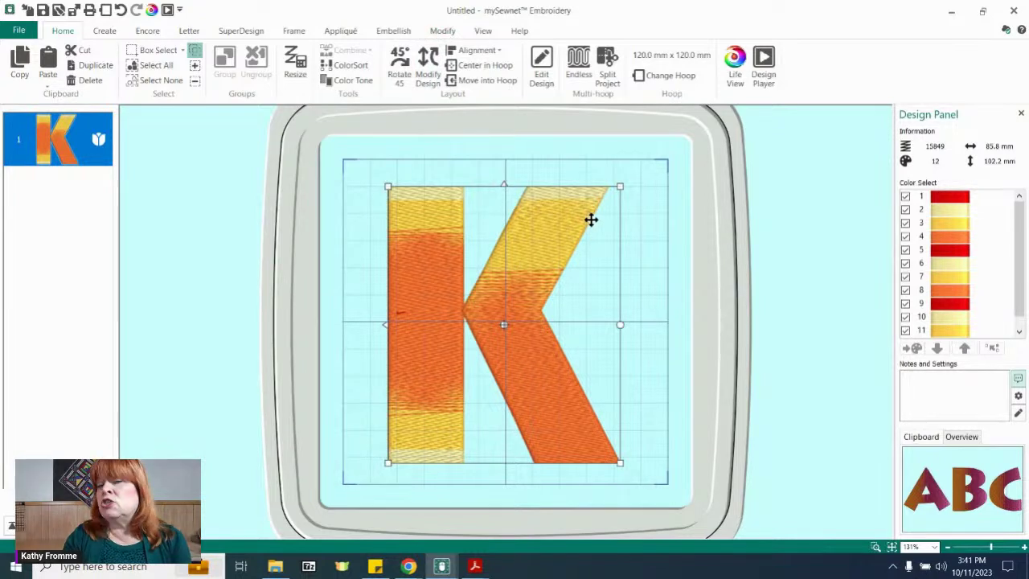
left_click(442, 32)
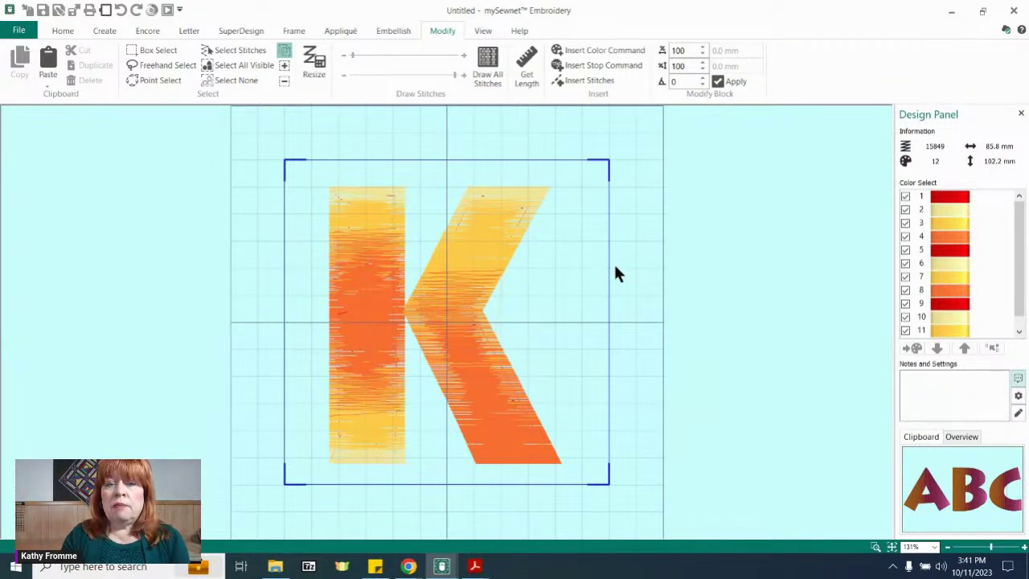
Hide color blocks 2 through 12 so that only the first block's underlay stitches are displayed.
left_click(905, 209)
left_click(905, 223)
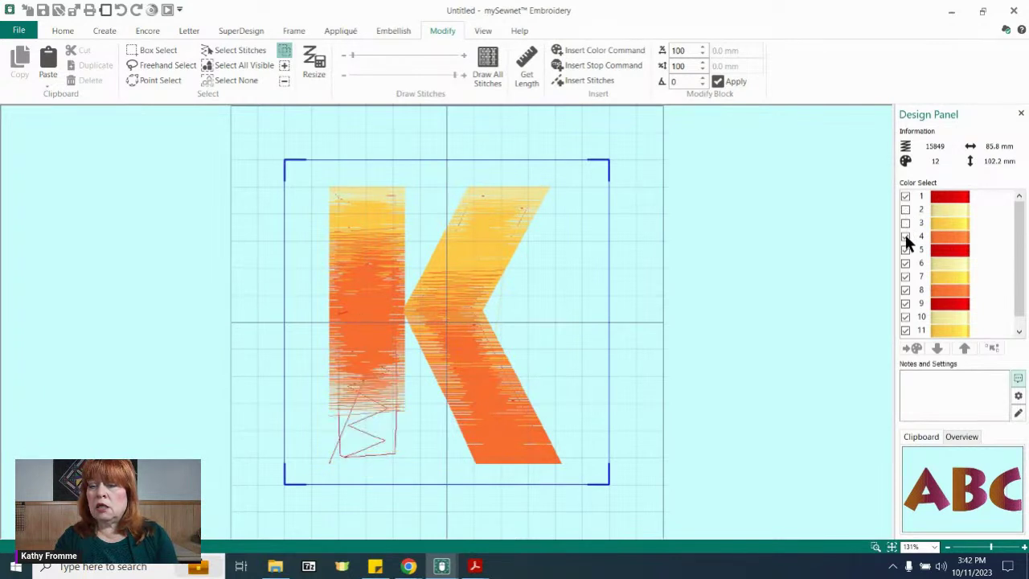
left_click(905, 235)
left_click(906, 249)
left_click(905, 262)
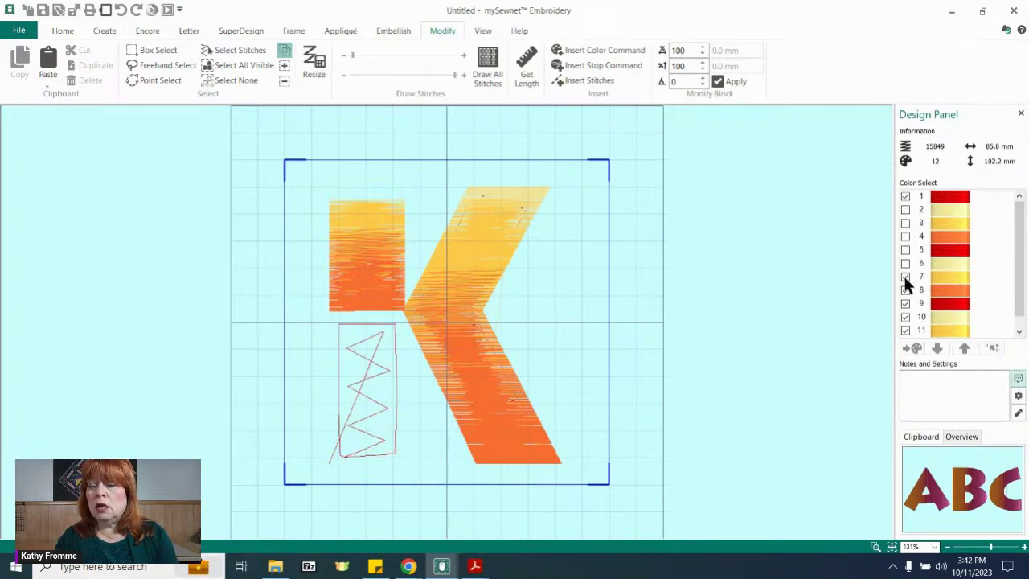
left_click(905, 276)
left_click(905, 289)
left_click(905, 303)
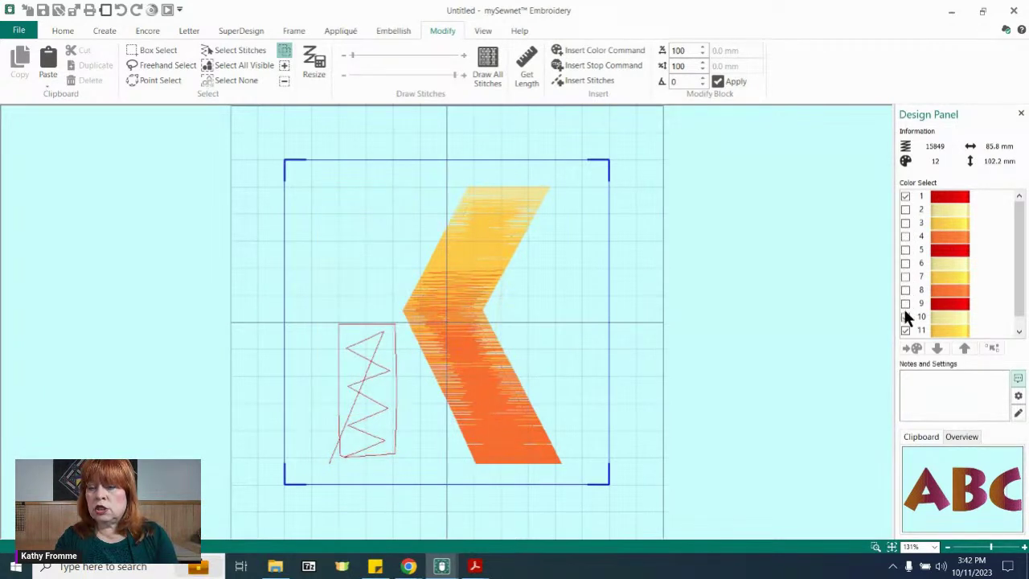
left_click(905, 316)
left_click(905, 331)
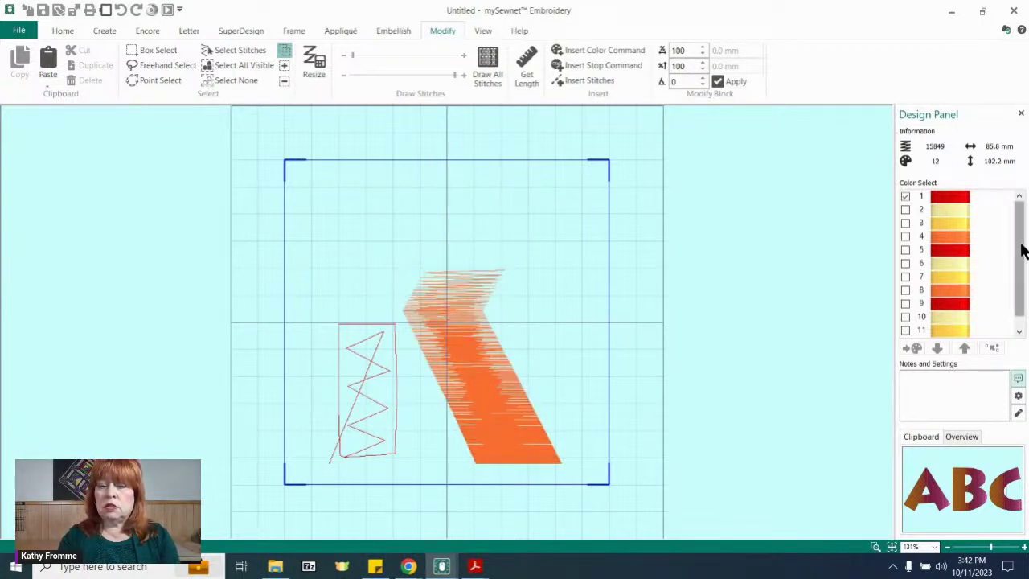
scroll(1019, 264, "down", 1)
left_click(906, 331)
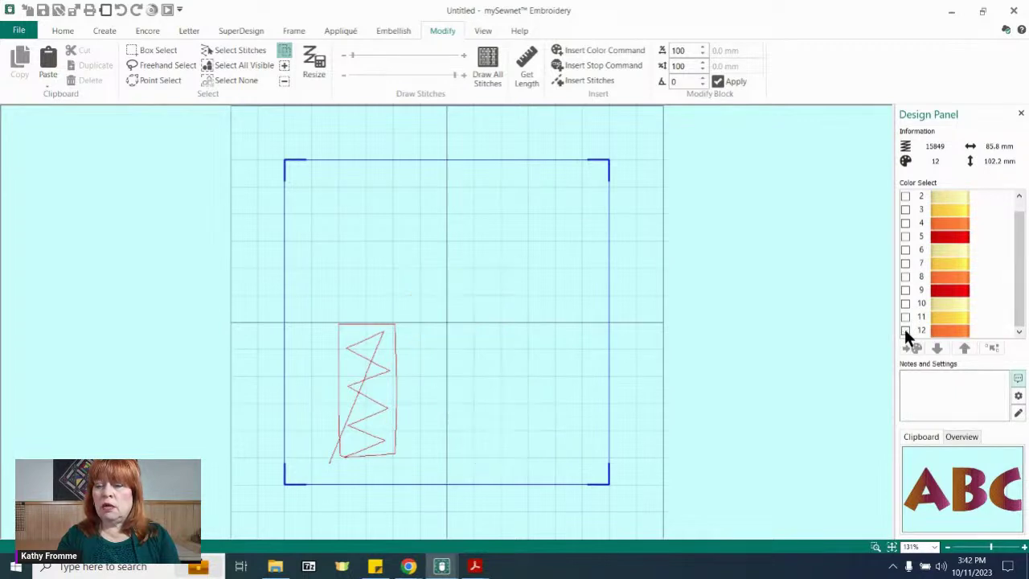
scroll(1019, 265, "up", 1)
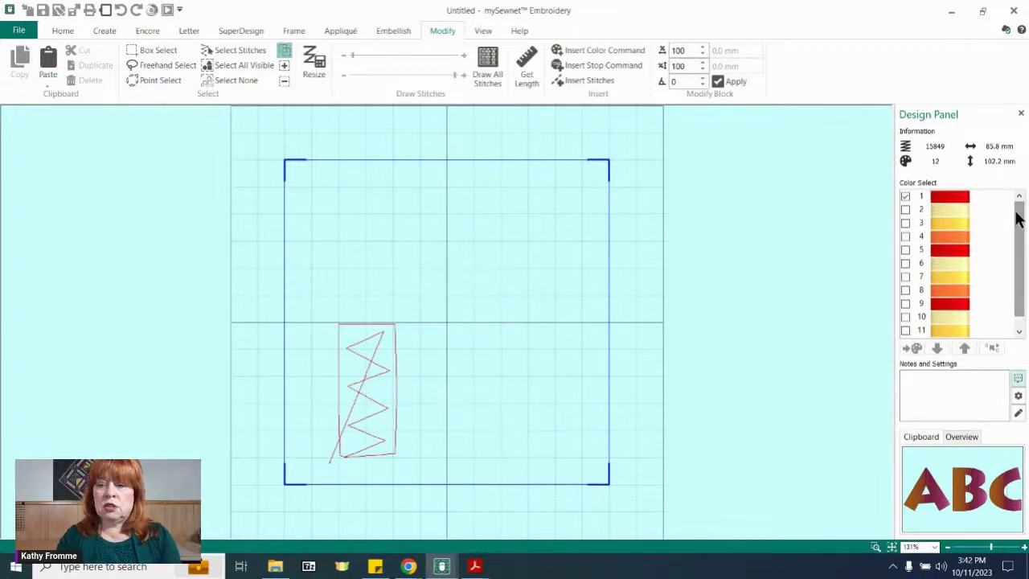
Show color blocks 2 through 8 again one at a time to examine how the K's gradient stitch layers build up.
left_click(905, 209)
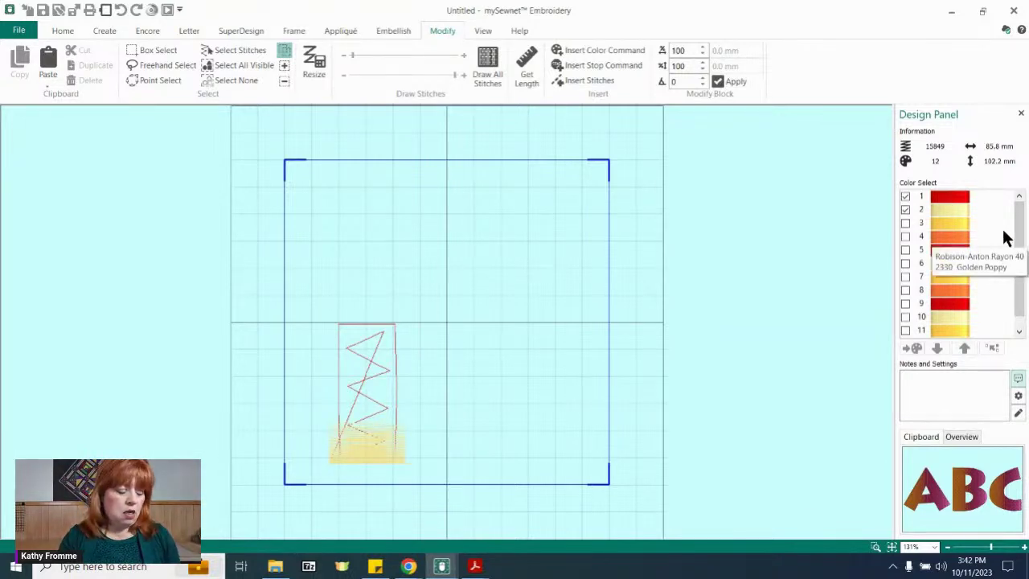
left_click(905, 223)
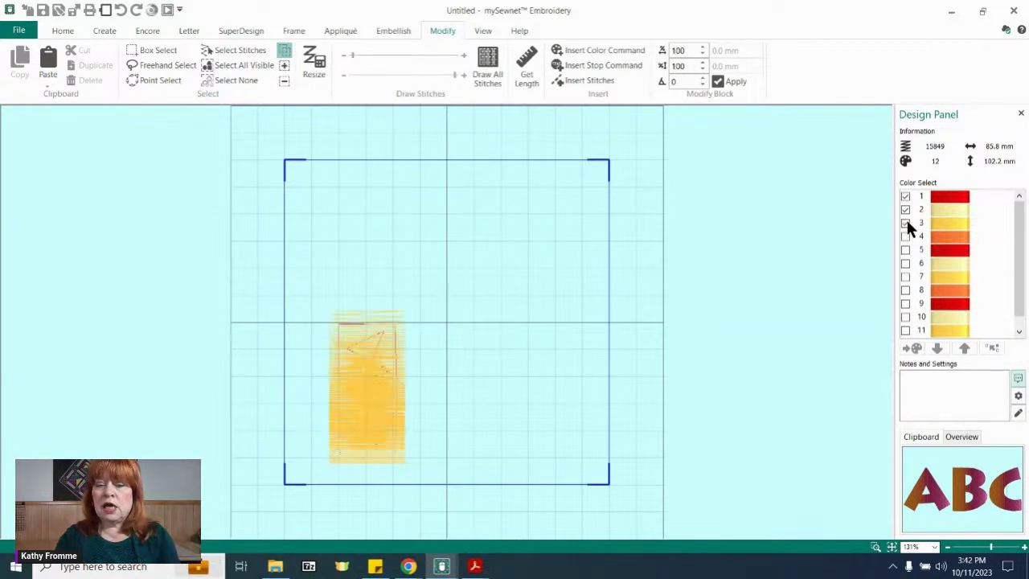
left_click(905, 236)
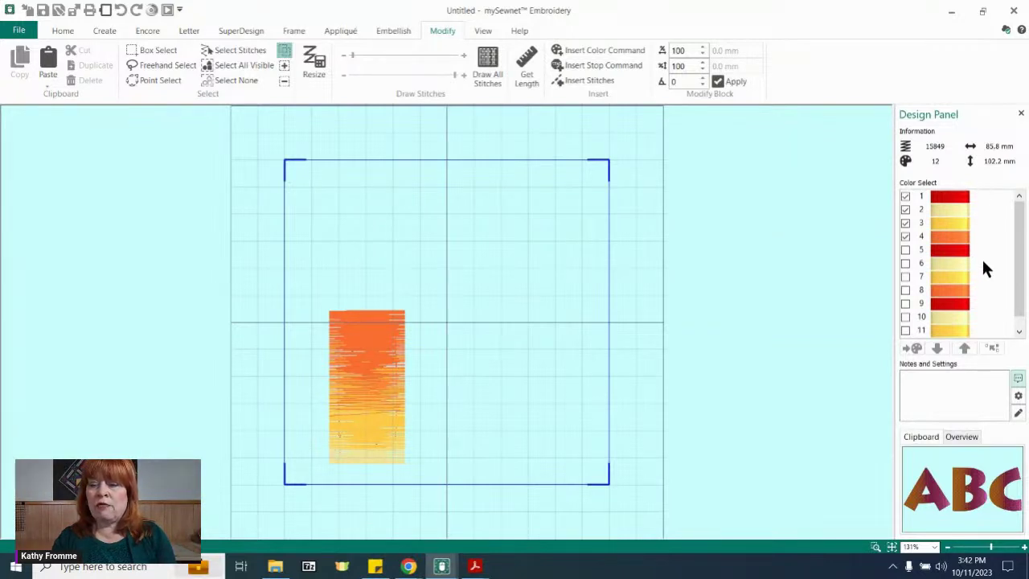
left_click(906, 250)
left_click(906, 262)
left_click(905, 276)
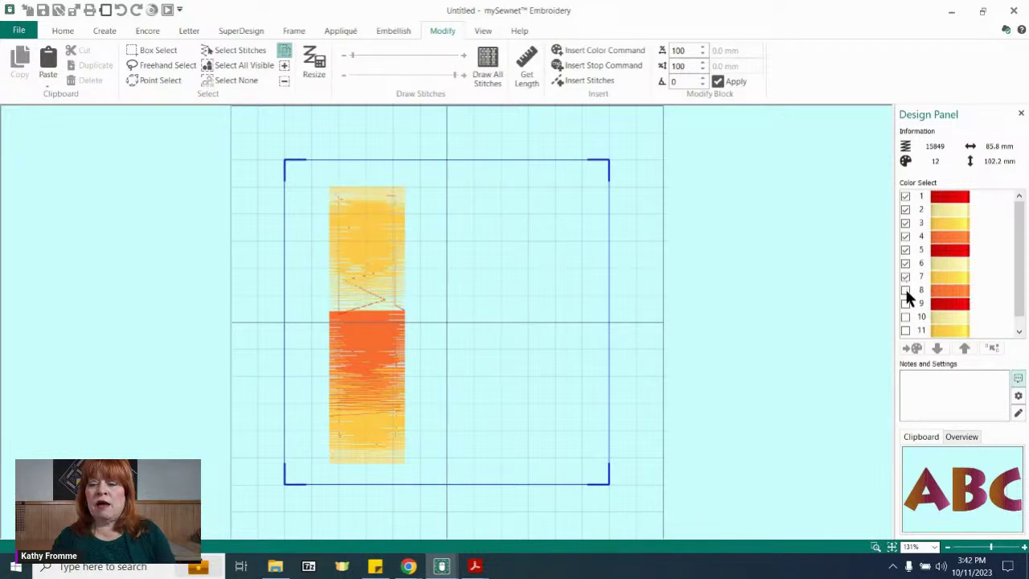
left_click(906, 289)
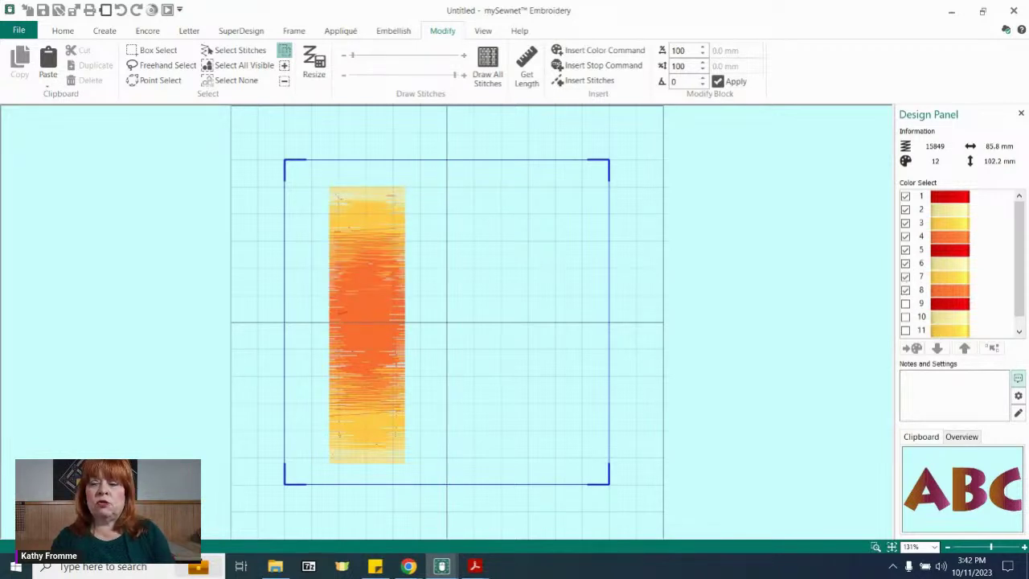
left_click(906, 238)
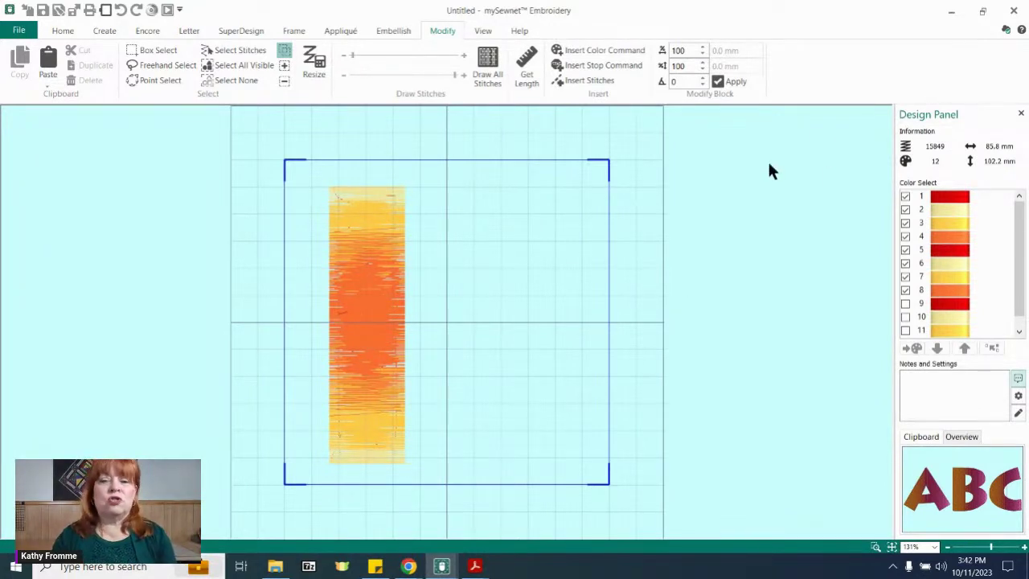
Close the K design without saving and return to the design with the two ABC letterings.
left_click(1013, 15)
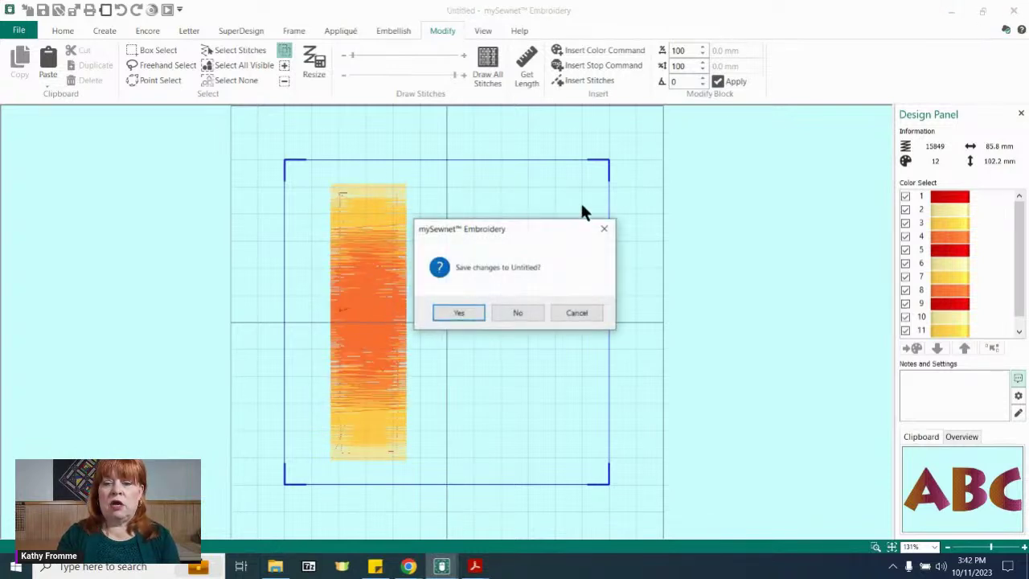
left_click(518, 314)
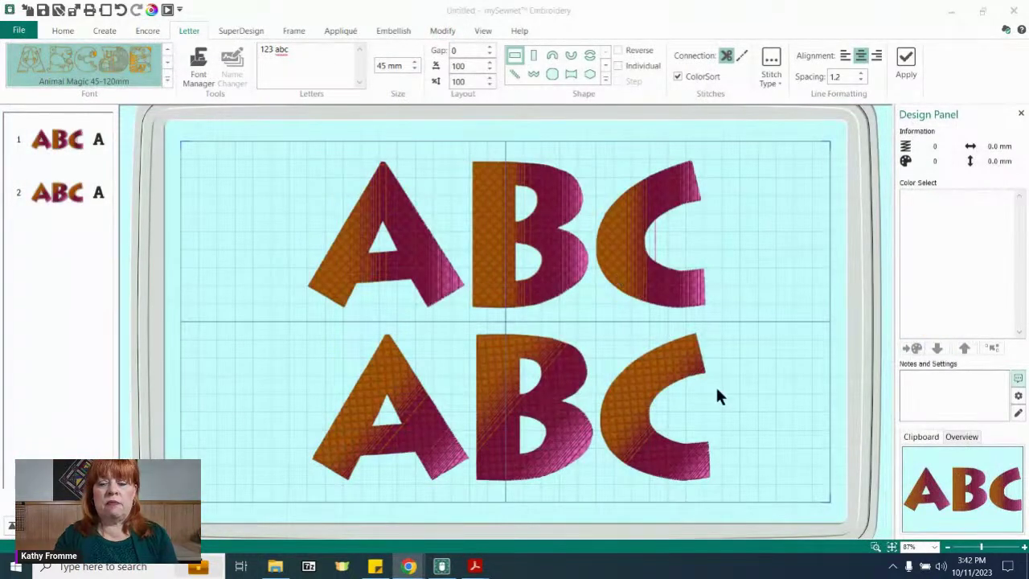
left_click(271, 308)
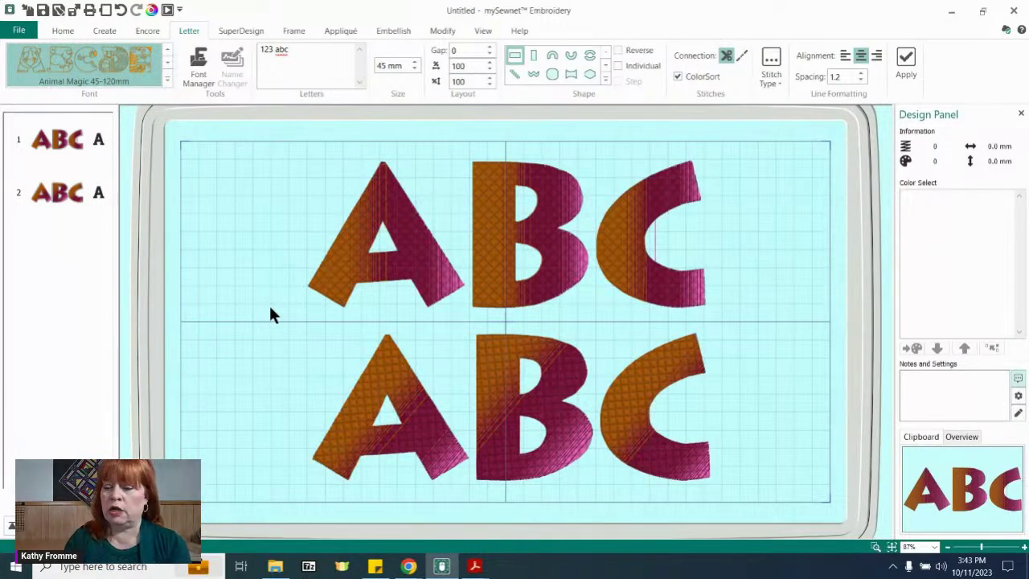
Examine the upper ABC lettering's Pattern Fill density, underlay and multicolor gradient settings, and leave them without changes.
left_click(399, 213)
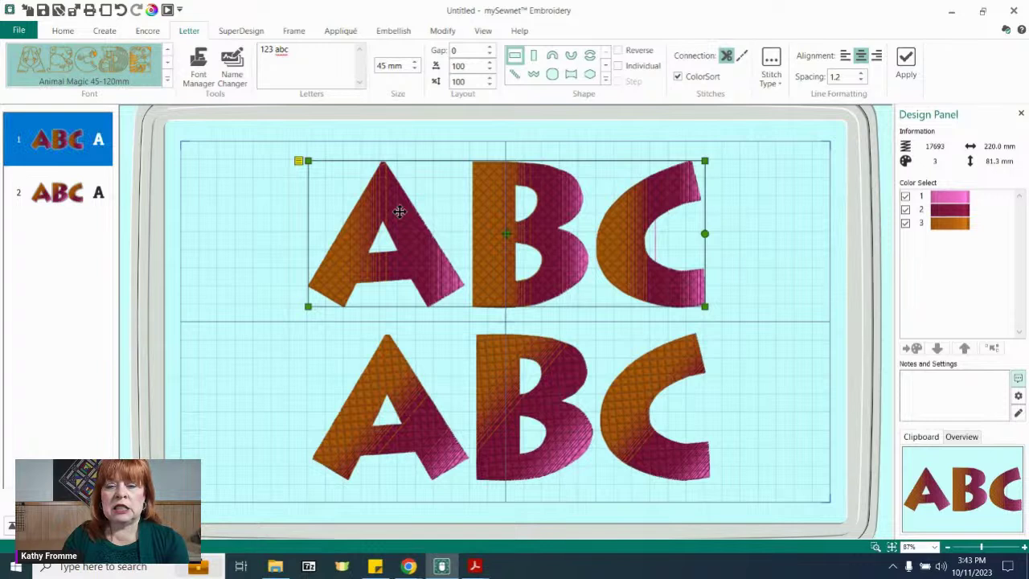
right_click(399, 211)
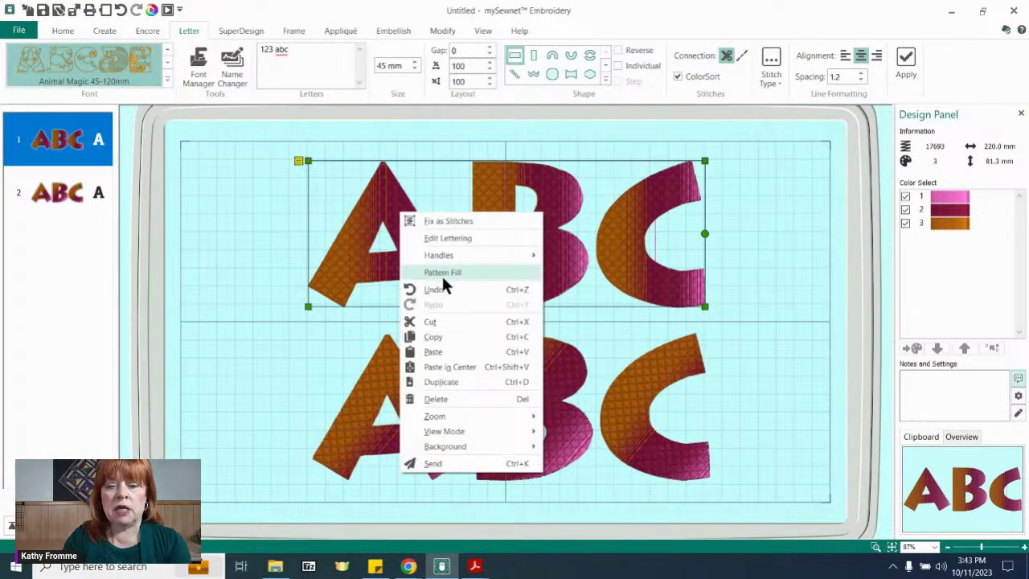
mouse_move(460, 256)
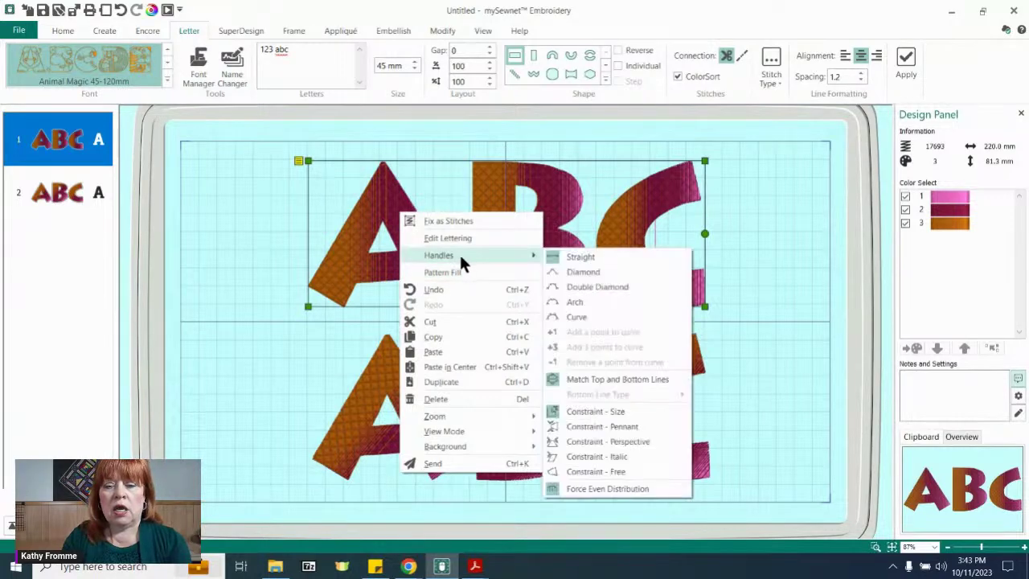
left_click(450, 270)
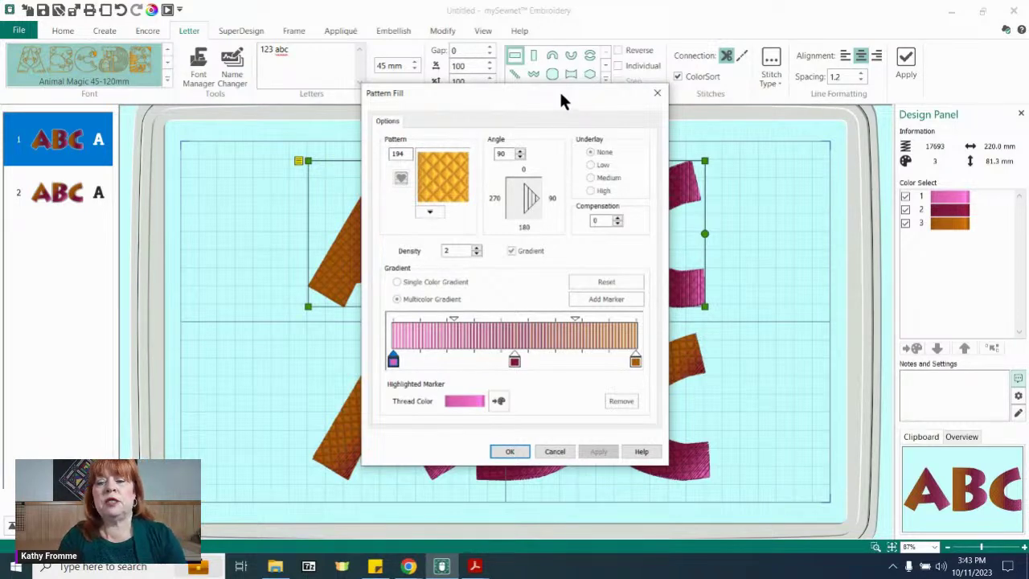
left_click_drag(560, 101, 835, 115)
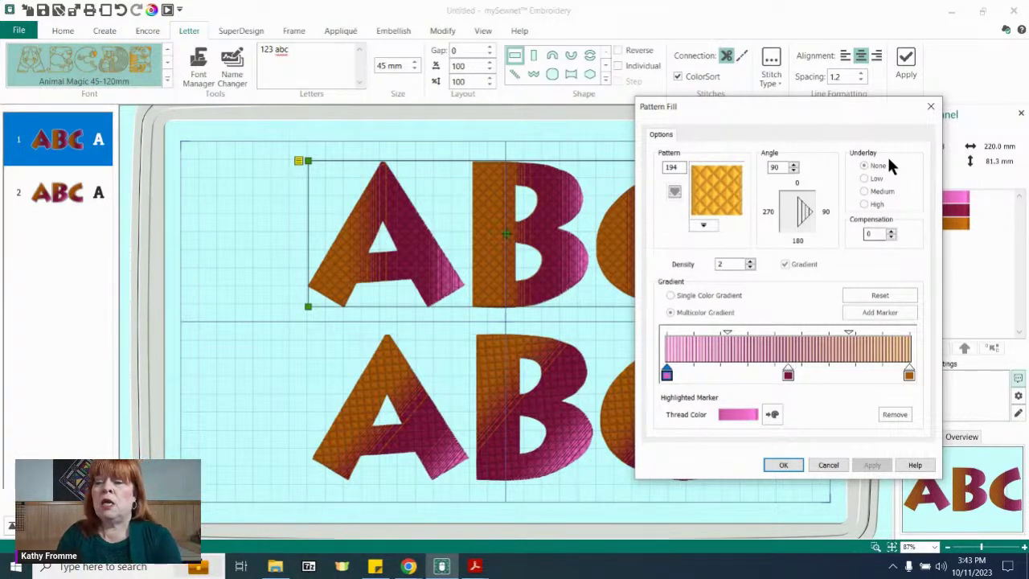
left_click_drag(844, 104, 921, 60)
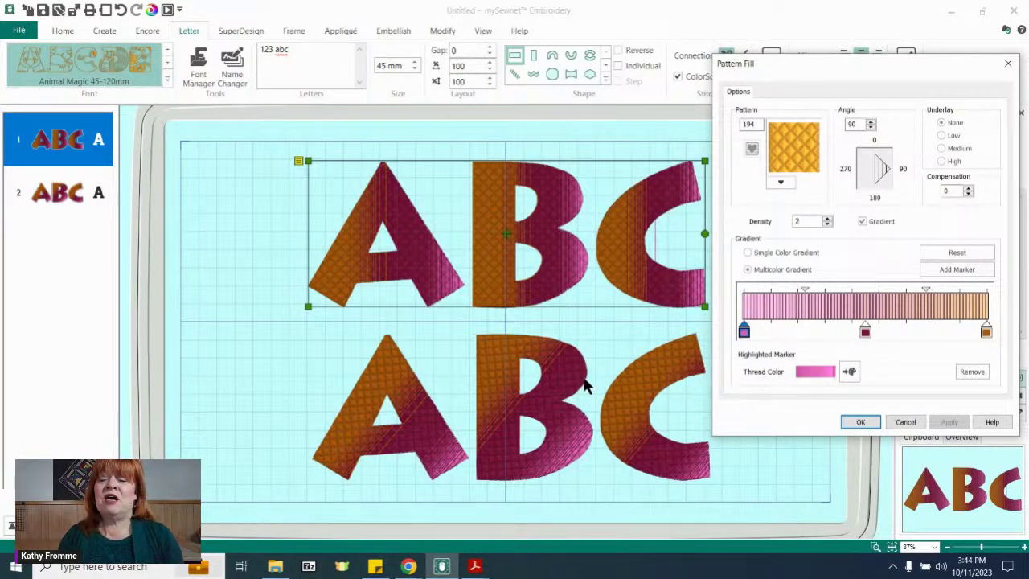
left_click(904, 422)
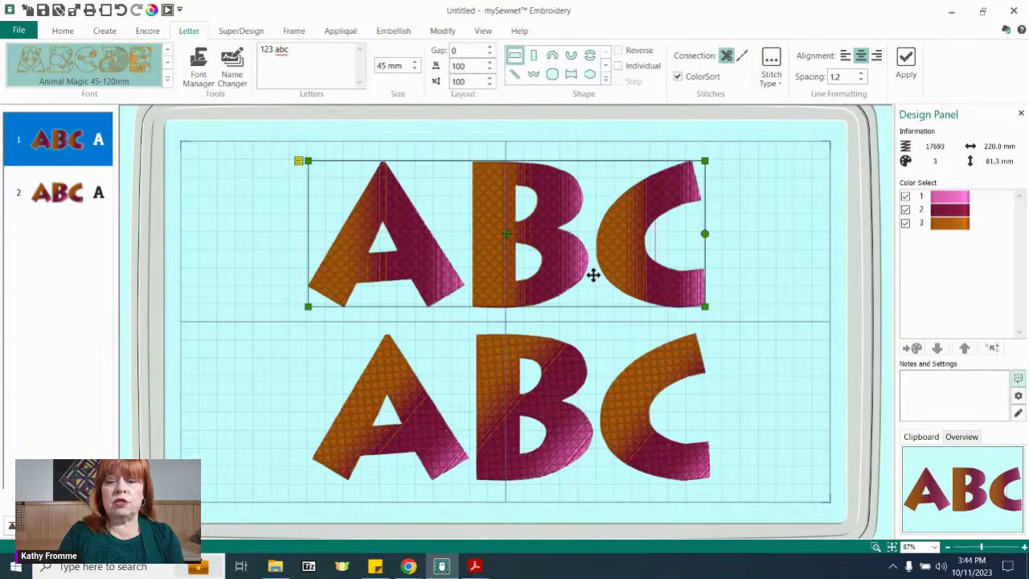
Delete both the upper and the lower ABC lettering from the hoop.
key("Delete")
left_click(578, 404)
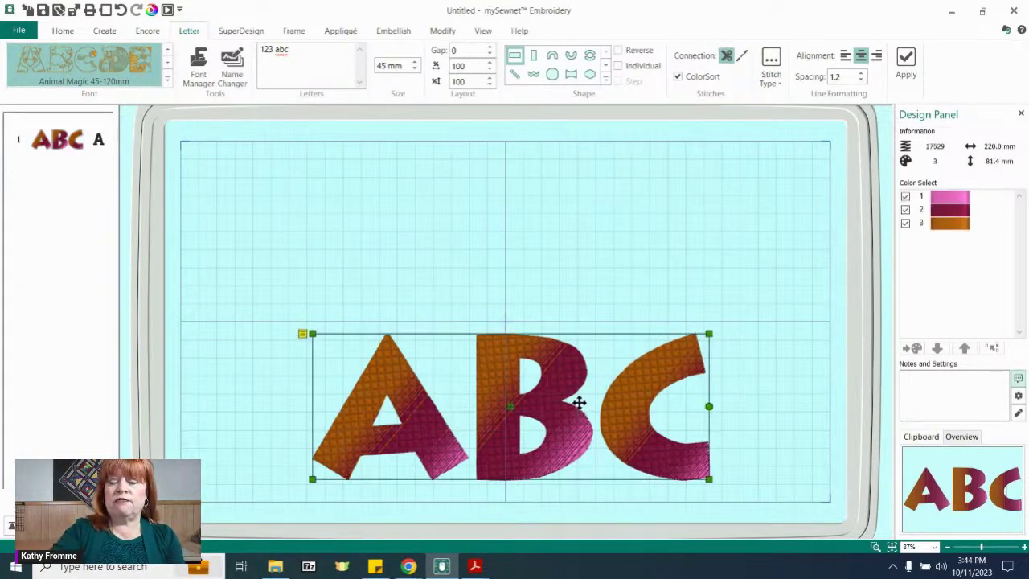
key("Delete")
Create "123 abc" lettering in the Cheese and Mice 2C UC 40-100mm font and place it in the upper half of the hoop.
left_click(166, 77)
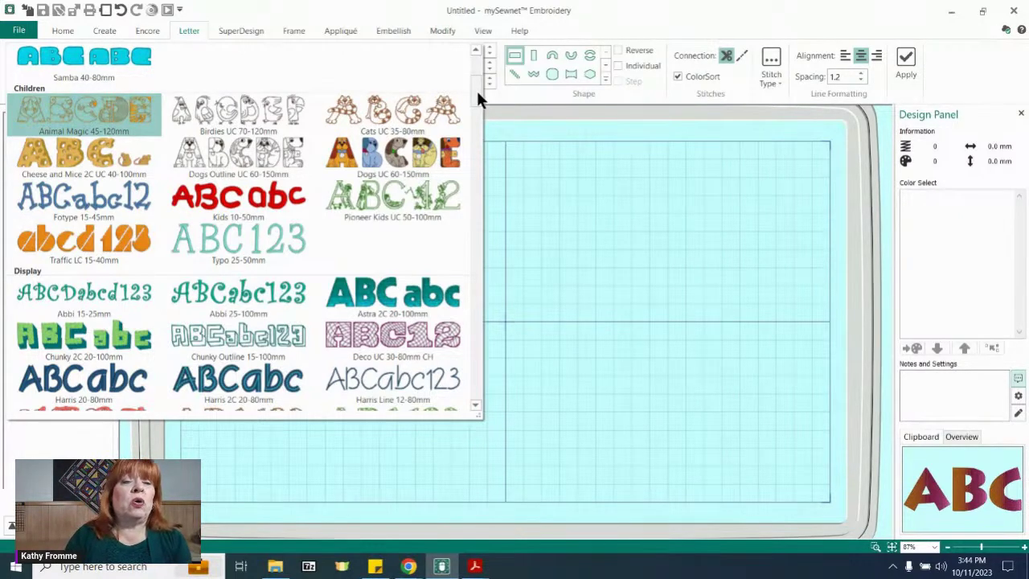
left_click(121, 158)
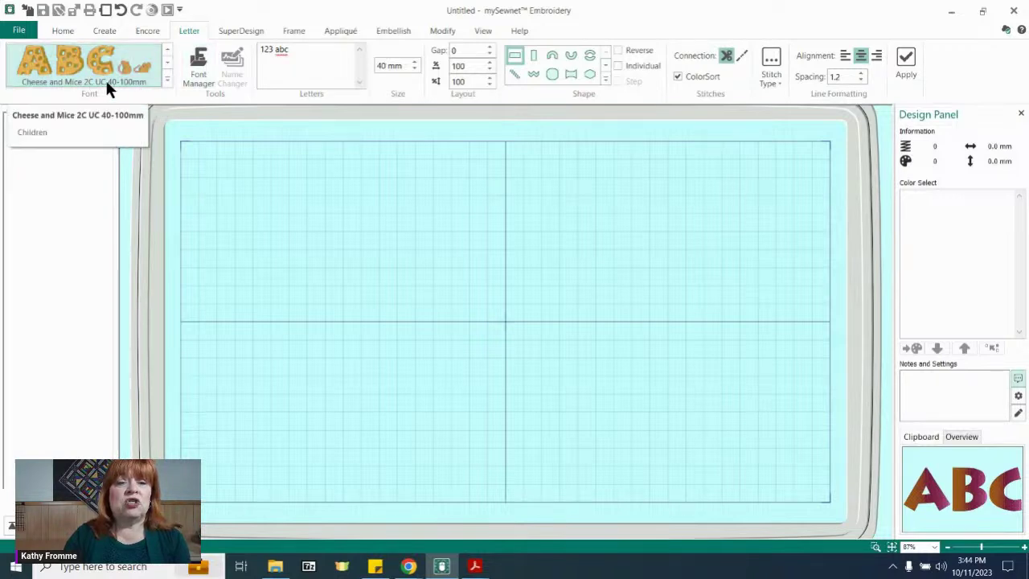
left_click(905, 59)
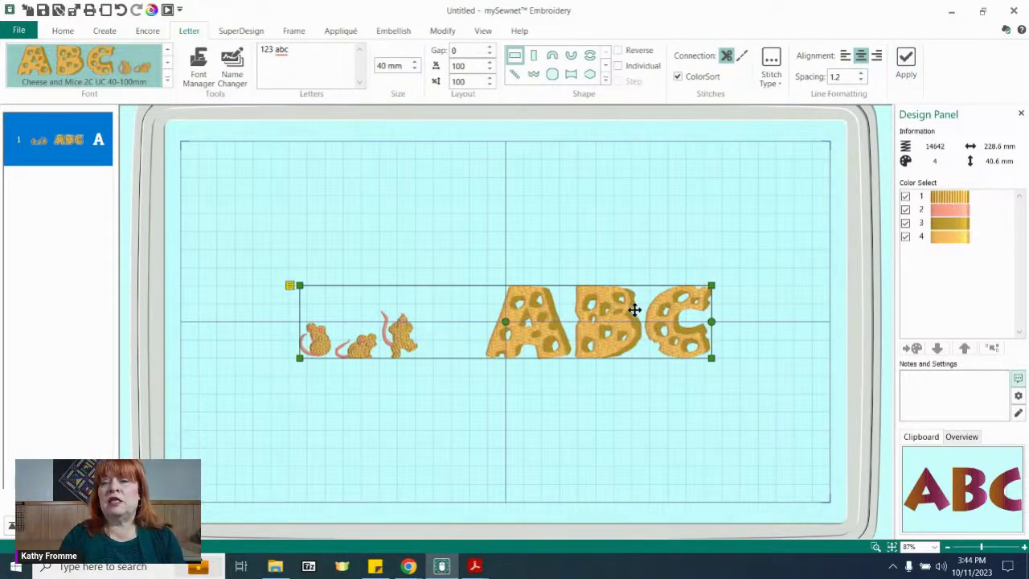
left_click_drag(634, 310, 591, 218)
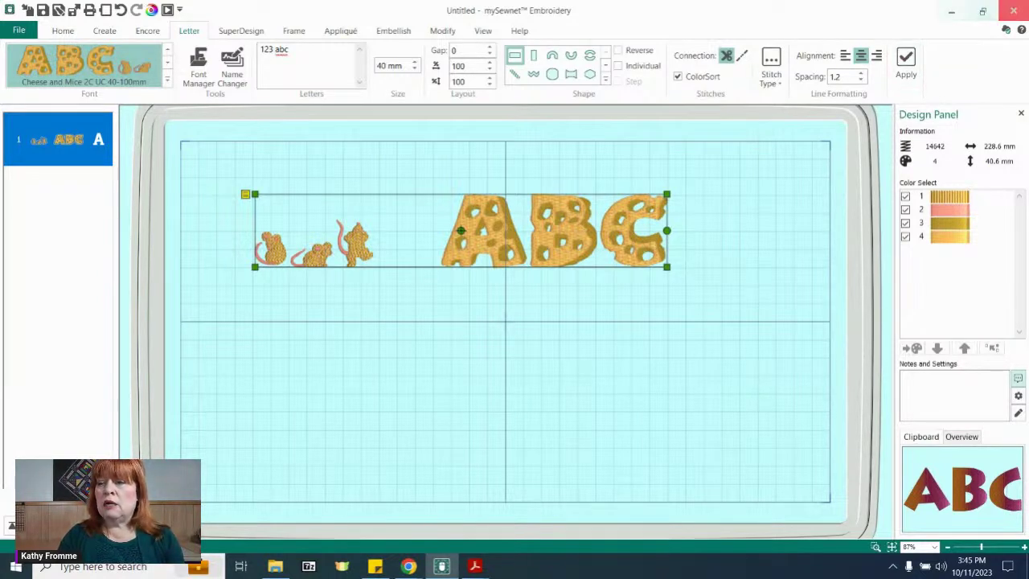
Open the mySewnet account website in Chrome and move its window over the embroidery workspace.
left_click(1006, 32)
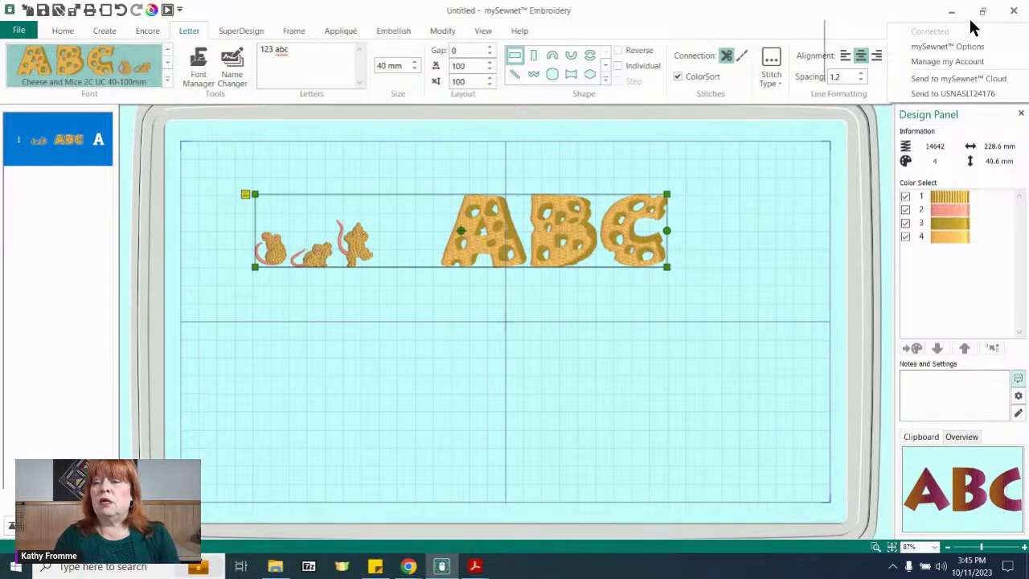
left_click(967, 61)
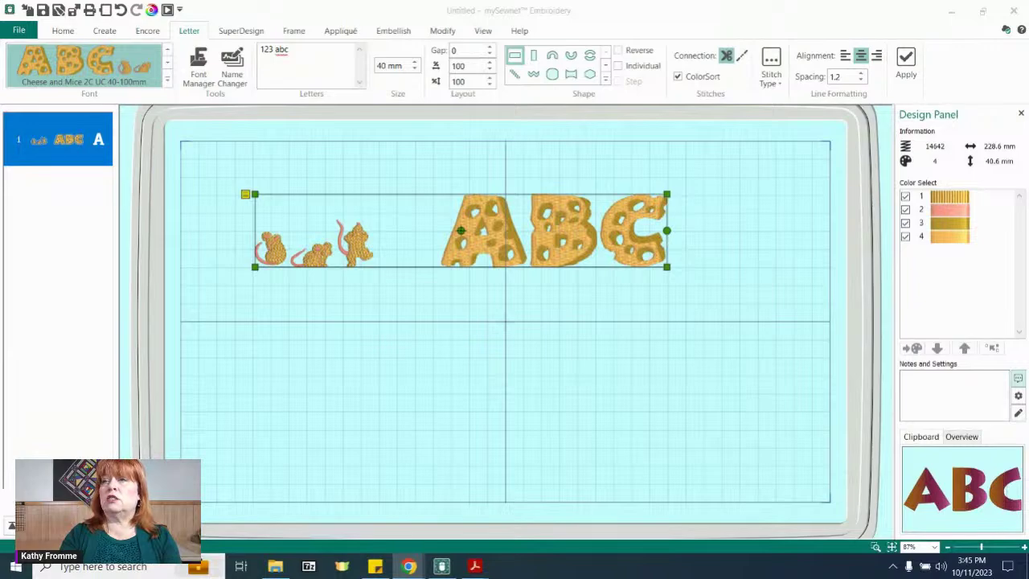
left_click_drag(982, 221, 337, 56)
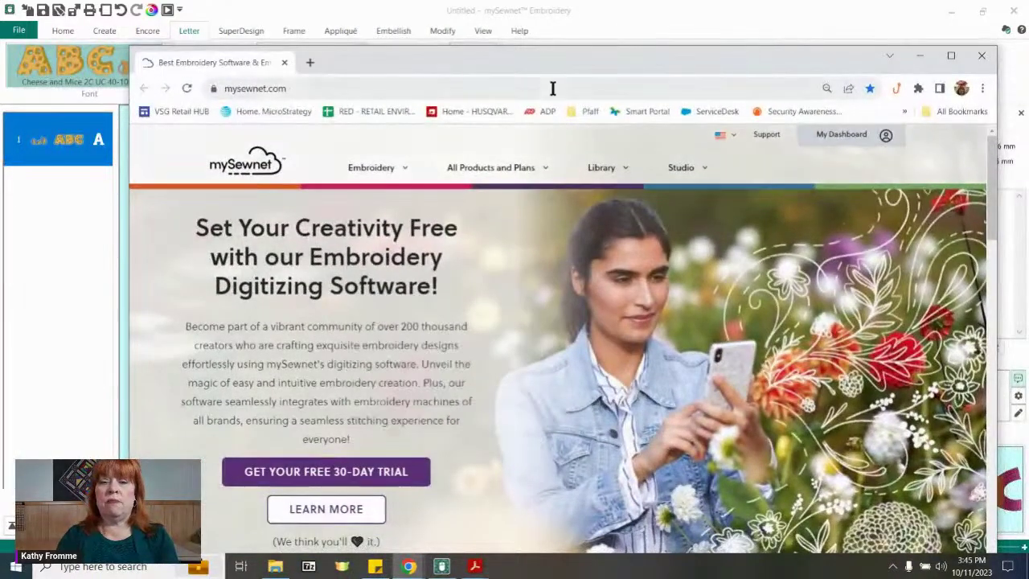
left_click_drag(555, 62, 540, 46)
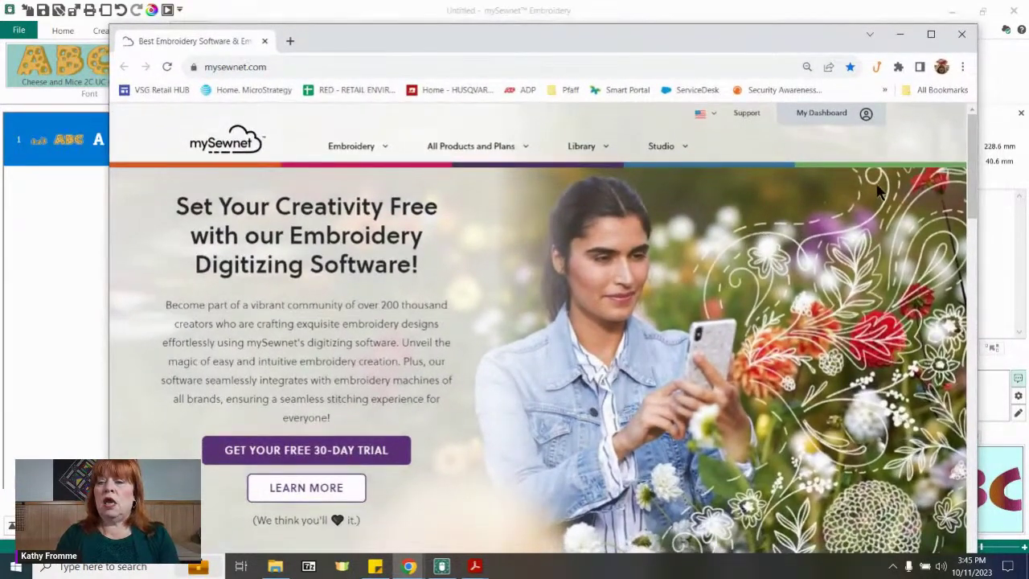
Go through the dashboard's Download And Updates page to Help & Guides and show the Windows Embroidery Software Reference Guides.
left_click(824, 114)
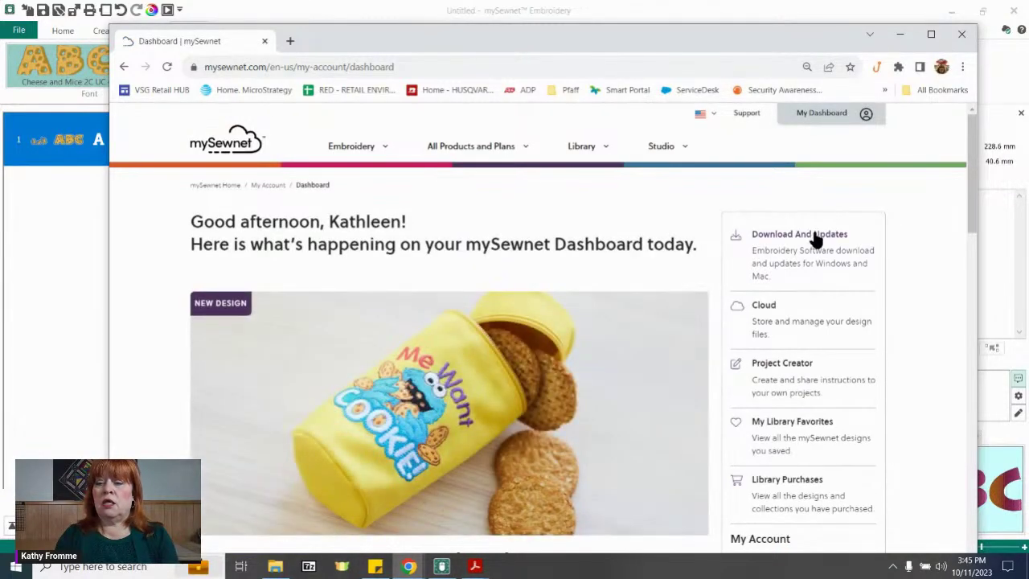
left_click(811, 238)
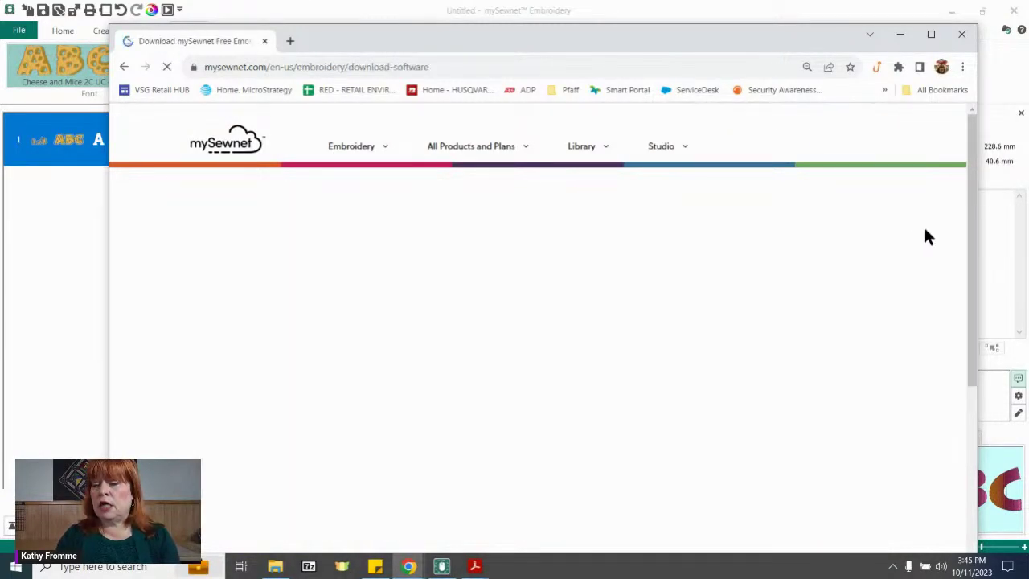
left_click_drag(969, 146, 988, 332)
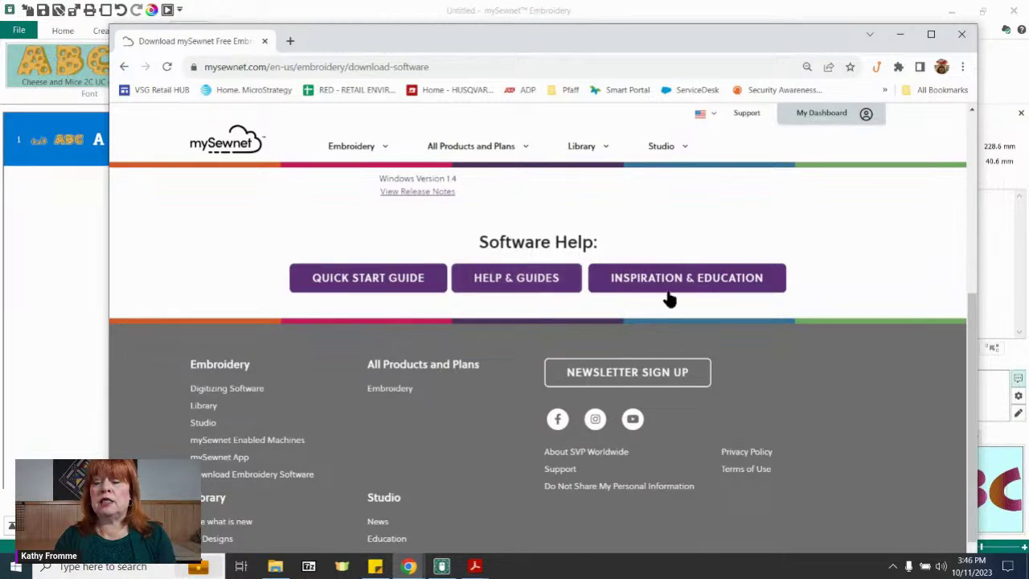
left_click(544, 278)
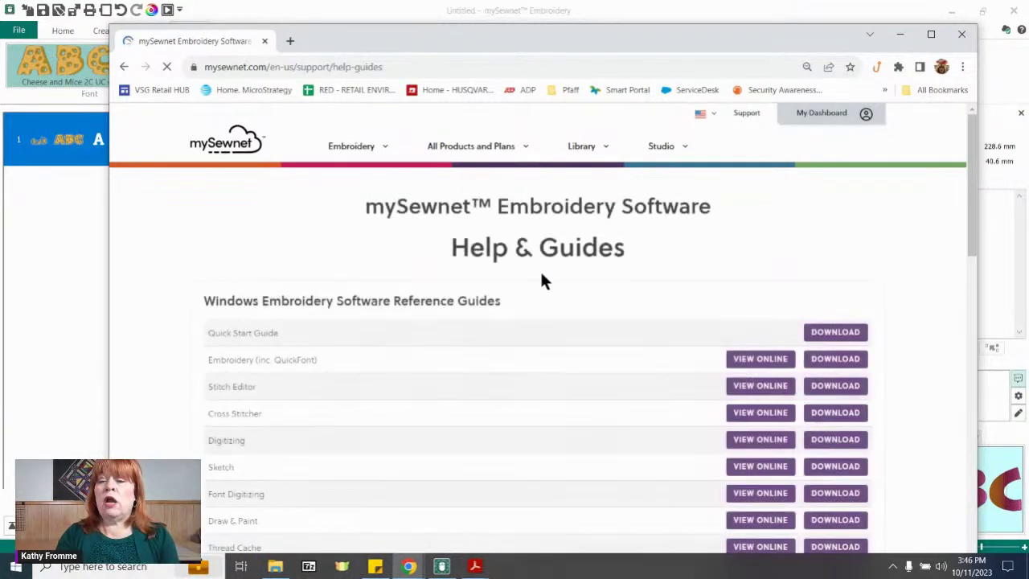
left_click_drag(971, 187, 972, 214)
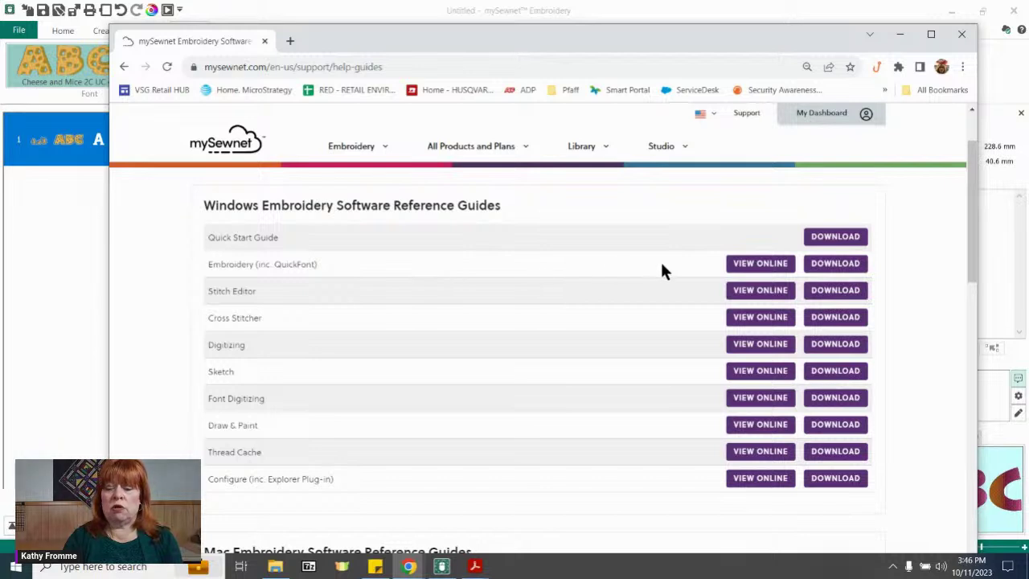
View the Embroidery (inc. QuickFont) reference guide online and return to the list of guides.
left_click(759, 264)
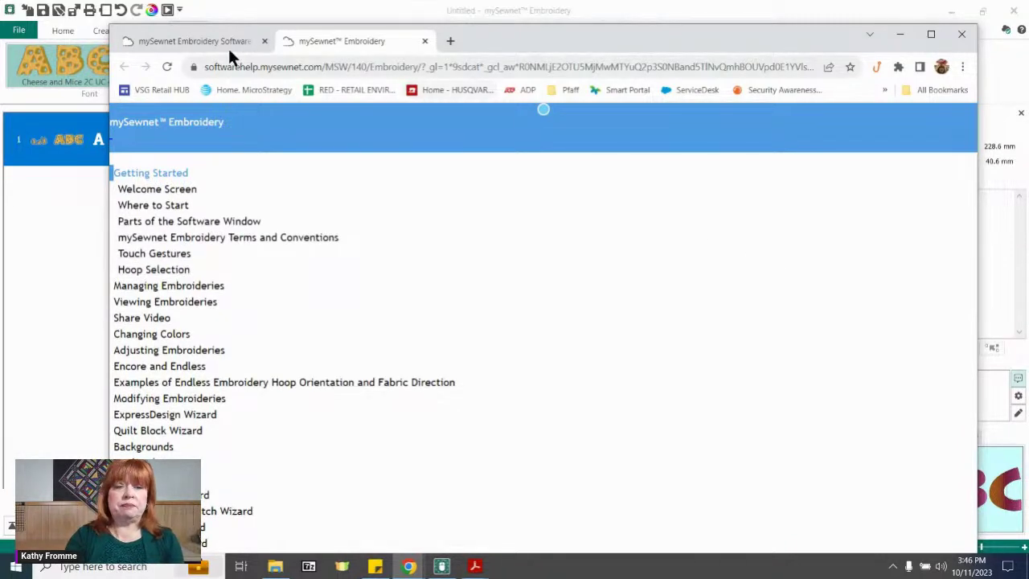
left_click(425, 41)
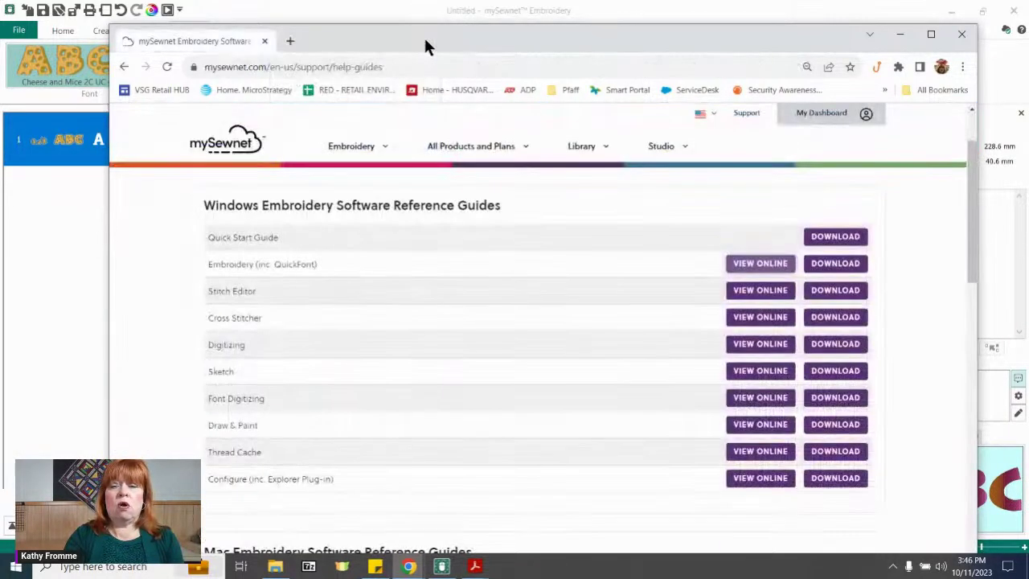
mouse_move(475, 566)
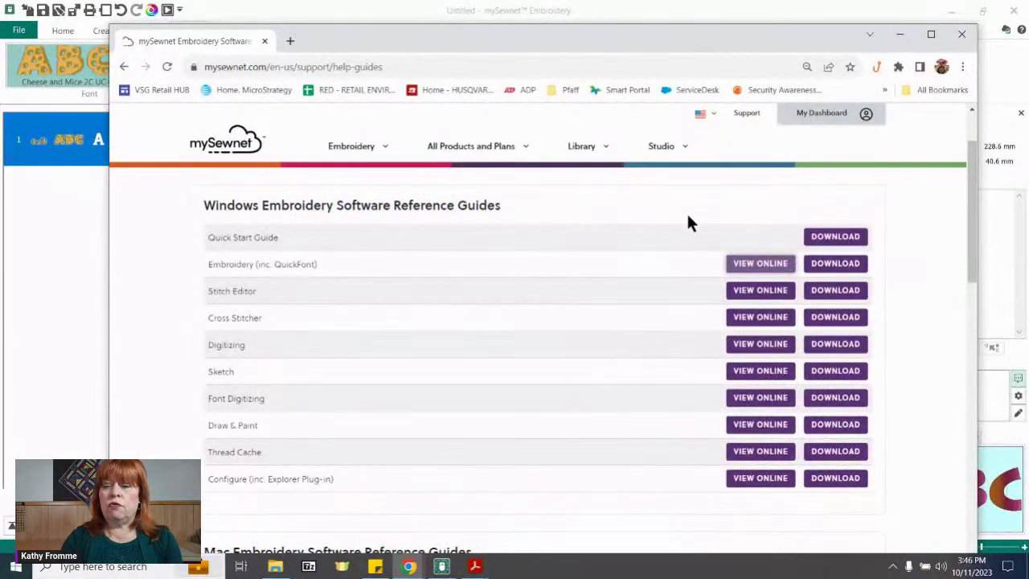
left_click(755, 268)
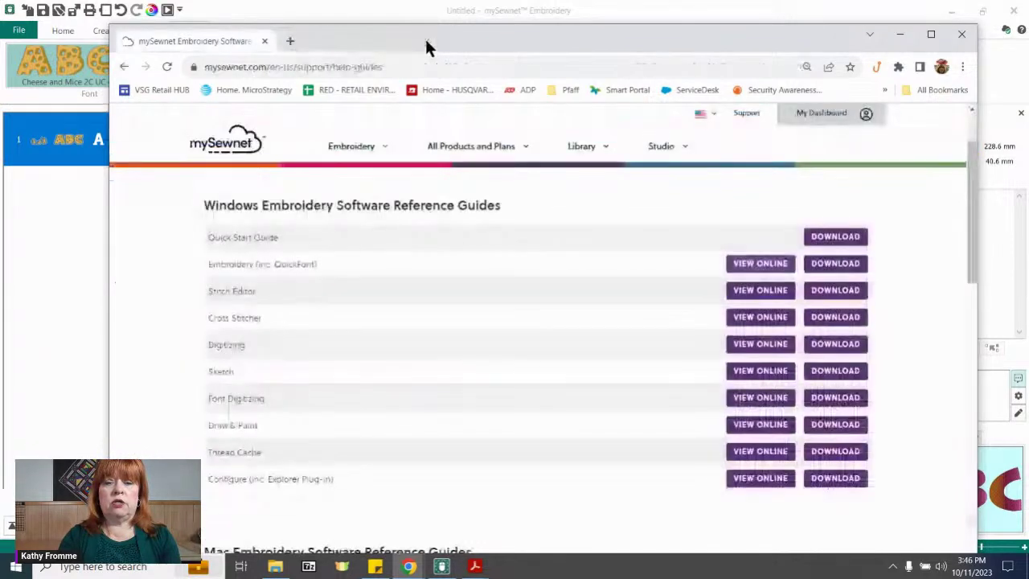
left_click(426, 41)
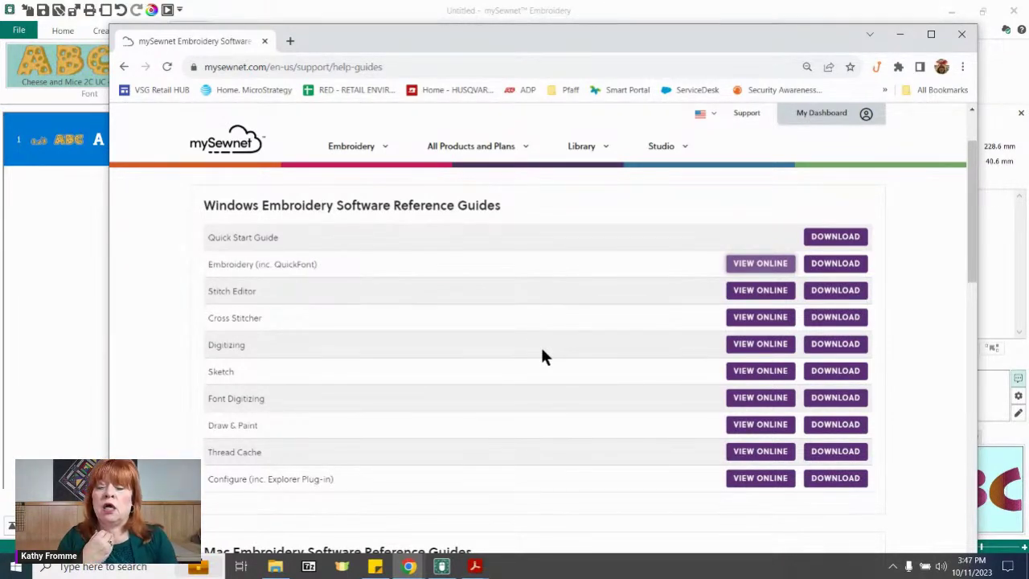
Switch to Acrobat Reader and view the Fonts Guide's Children Category and the Mac reference guide's Creating Lettering chapter.
left_click(476, 567)
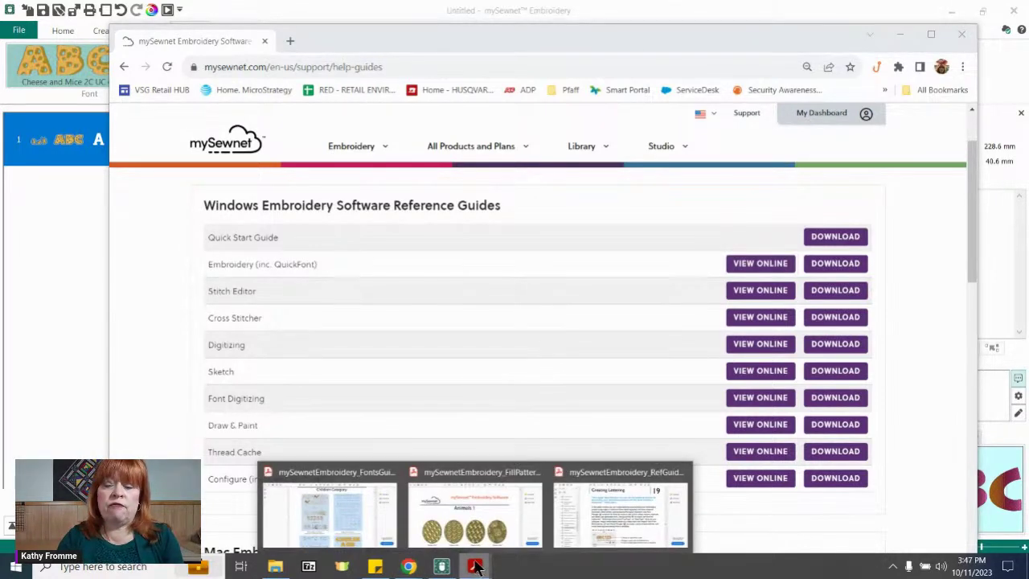
left_click(325, 503)
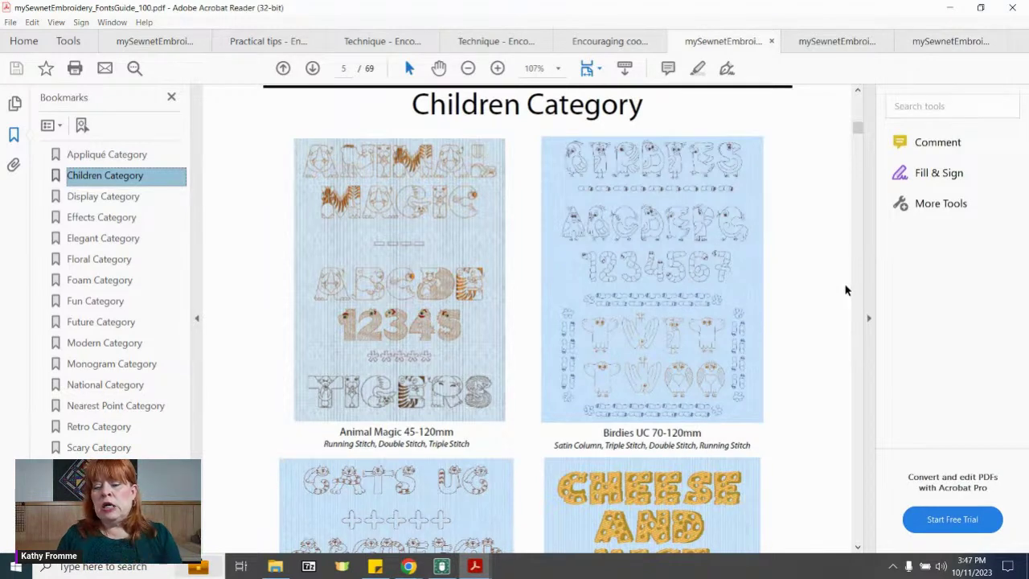
left_click(474, 567)
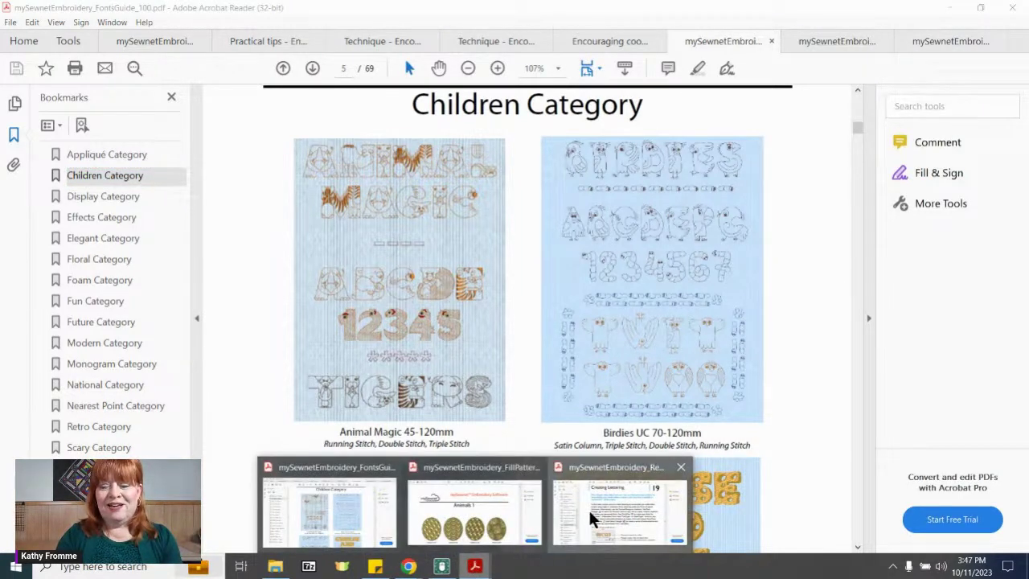
left_click(590, 519)
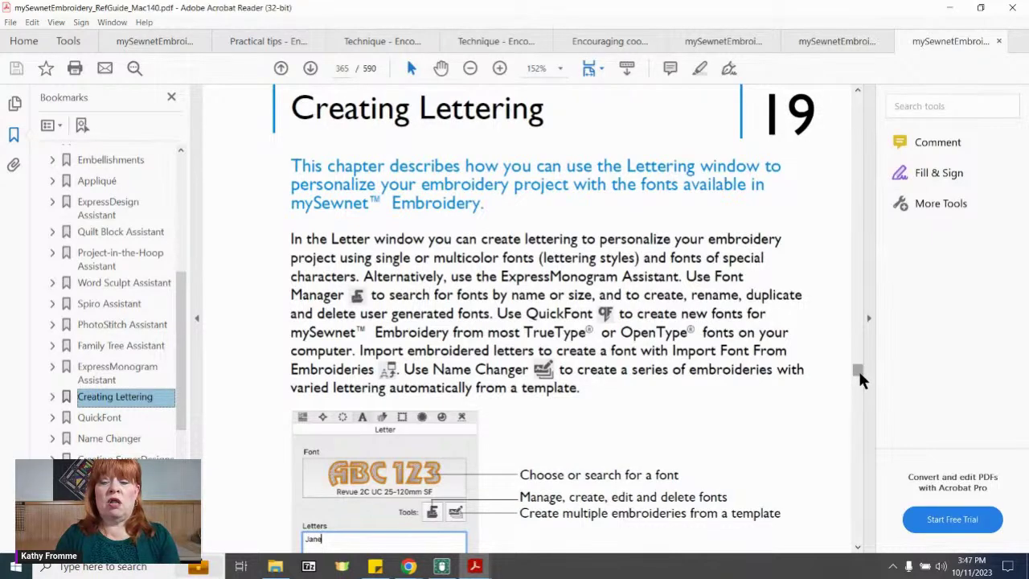
left_click_drag(857, 369, 847, 348)
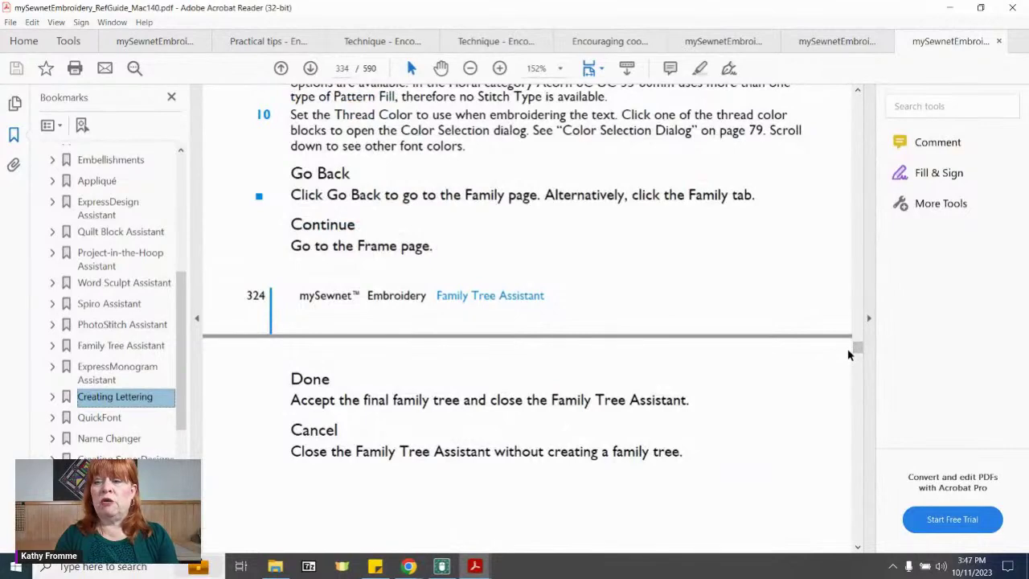
left_click(838, 45)
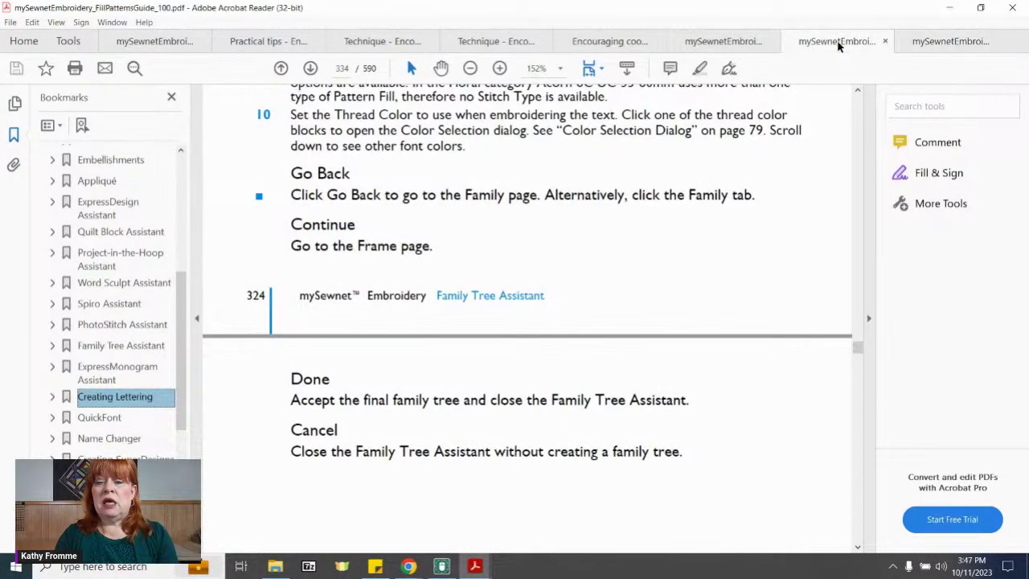
left_click(726, 42)
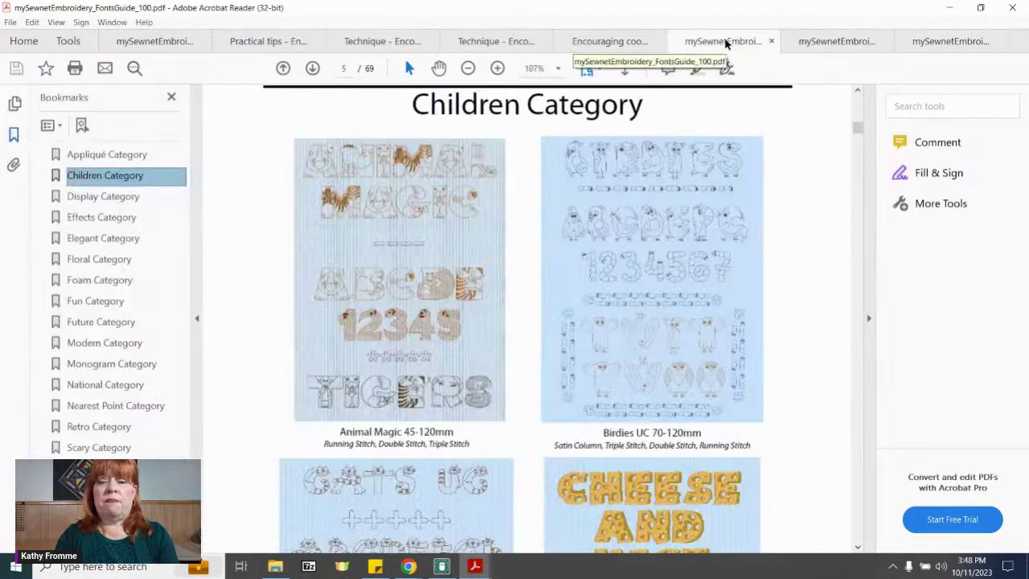
Return to the Help & Guides web page, show the Sample Guides list including Fonts, and minimize the browser.
left_click(951, 10)
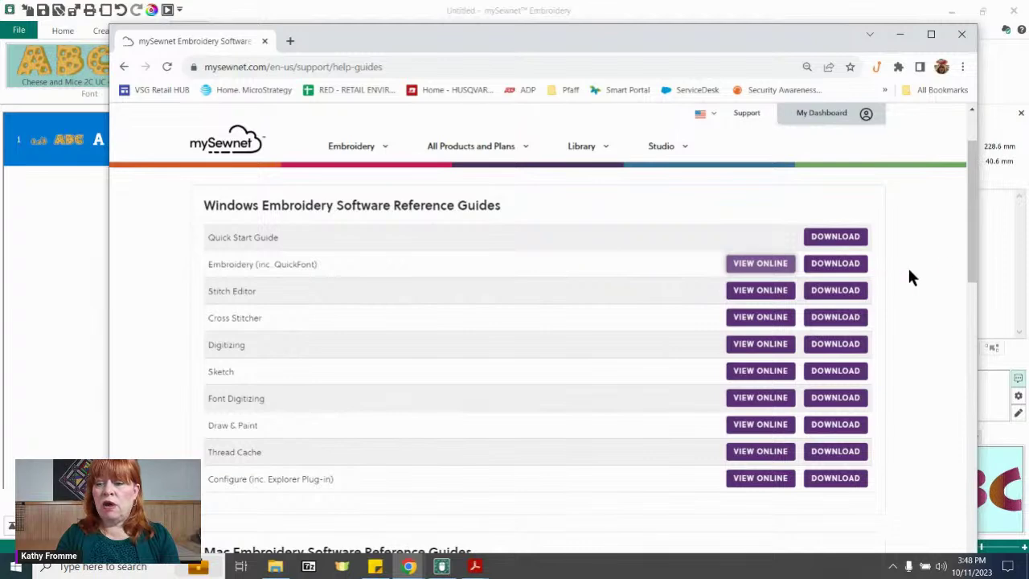
left_click_drag(968, 249, 997, 442)
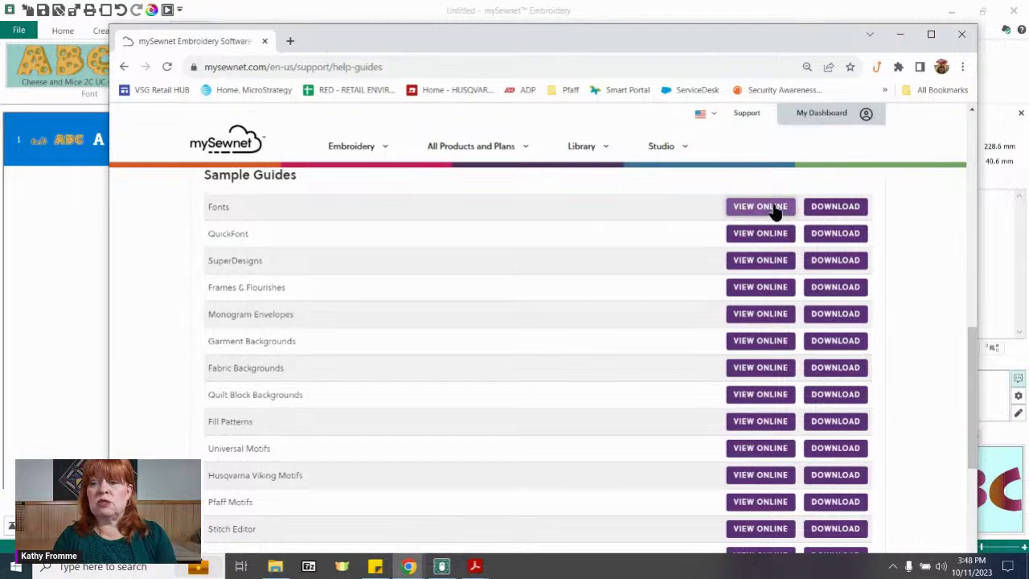
left_click(899, 34)
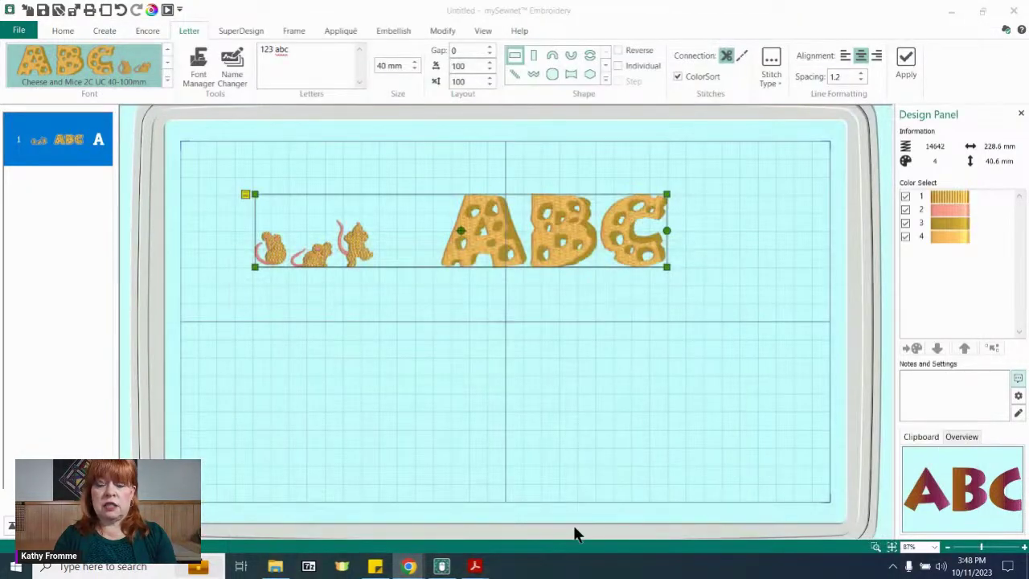
Examine the Children Category samples in the Fonts Guide PDF at 150% zoom, then return to mySewnet Embroidery and deselect the lettering.
mouse_move(476, 567)
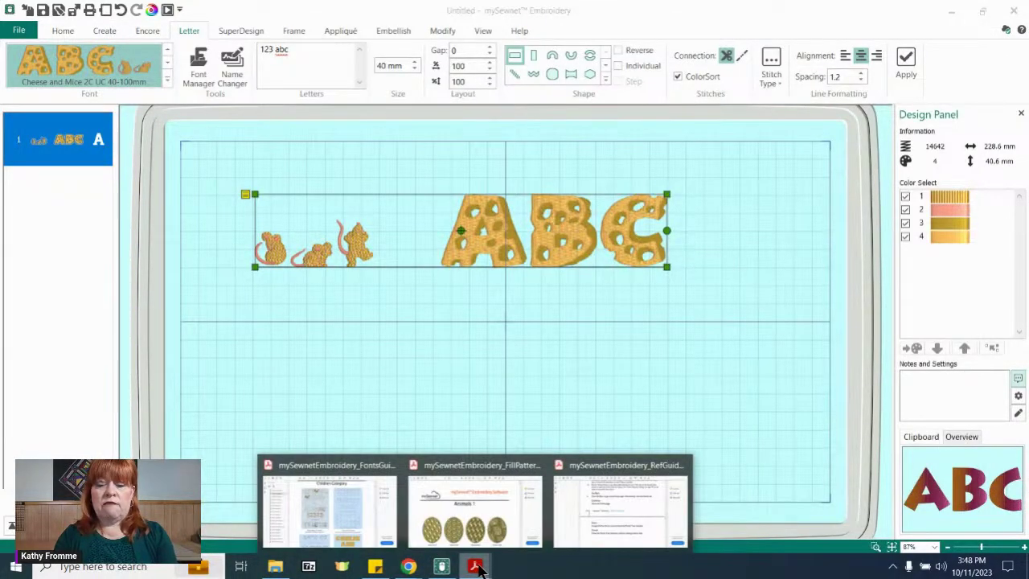
left_click(337, 500)
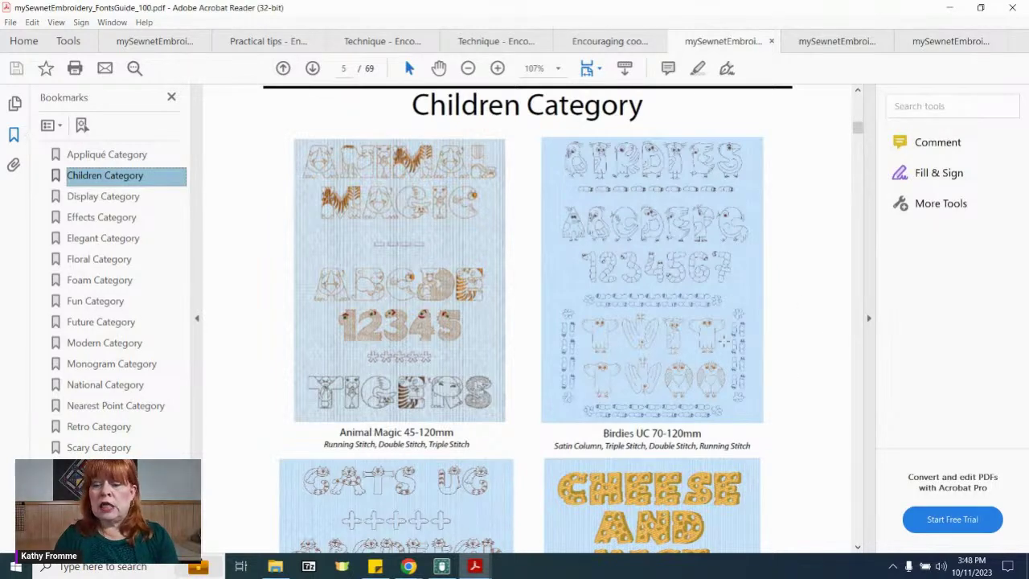
left_click(498, 68)
left_click(498, 68)
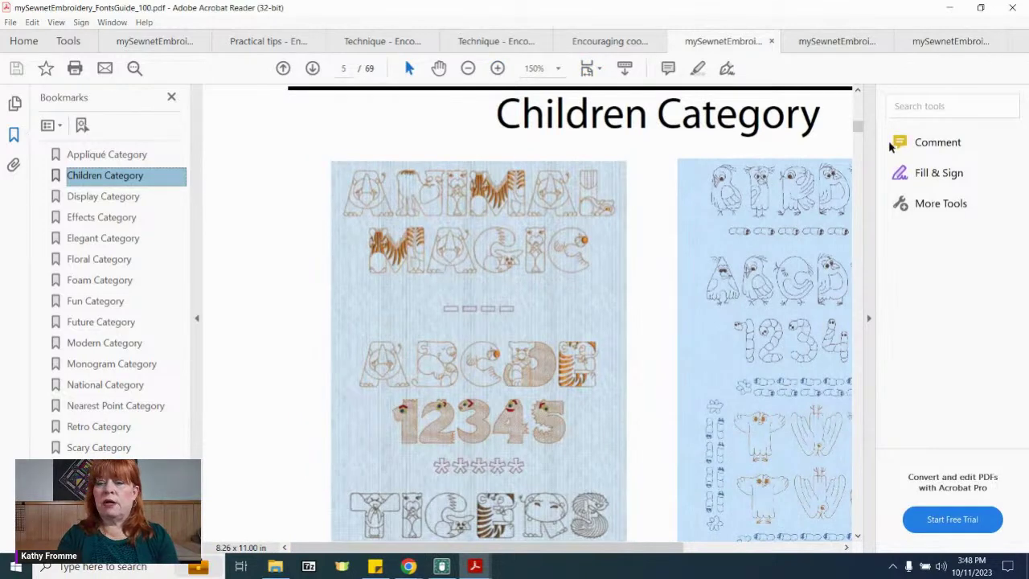
left_click_drag(858, 125, 856, 138)
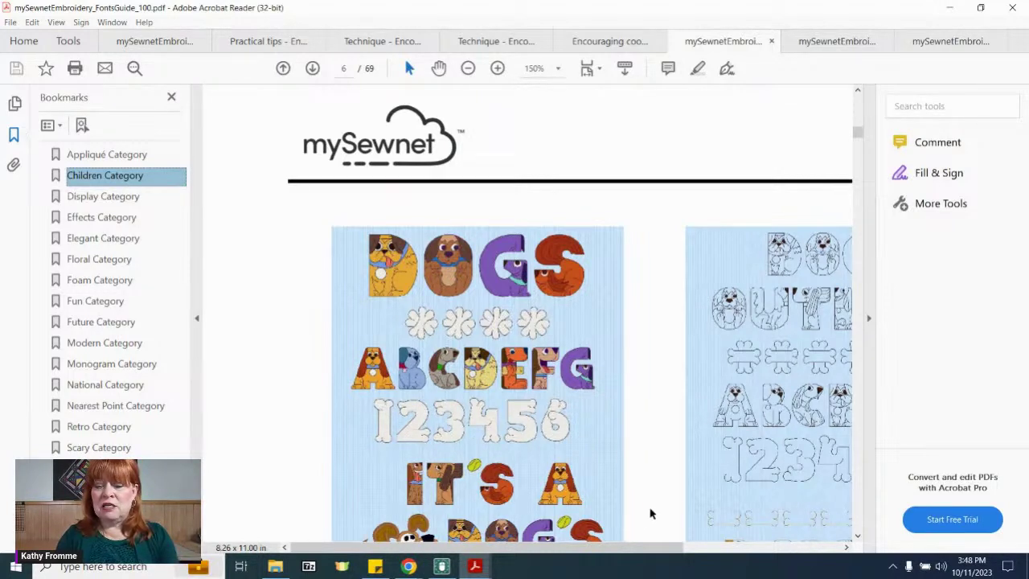
left_click_drag(641, 549, 733, 521)
left_click(857, 122)
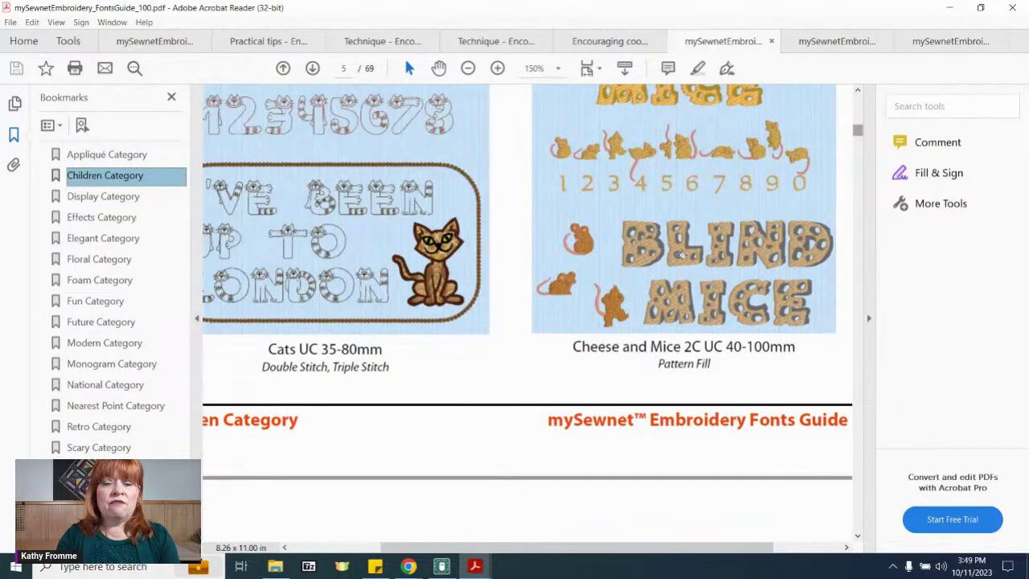
left_click(538, 558)
left_click_drag(471, 550, 402, 547)
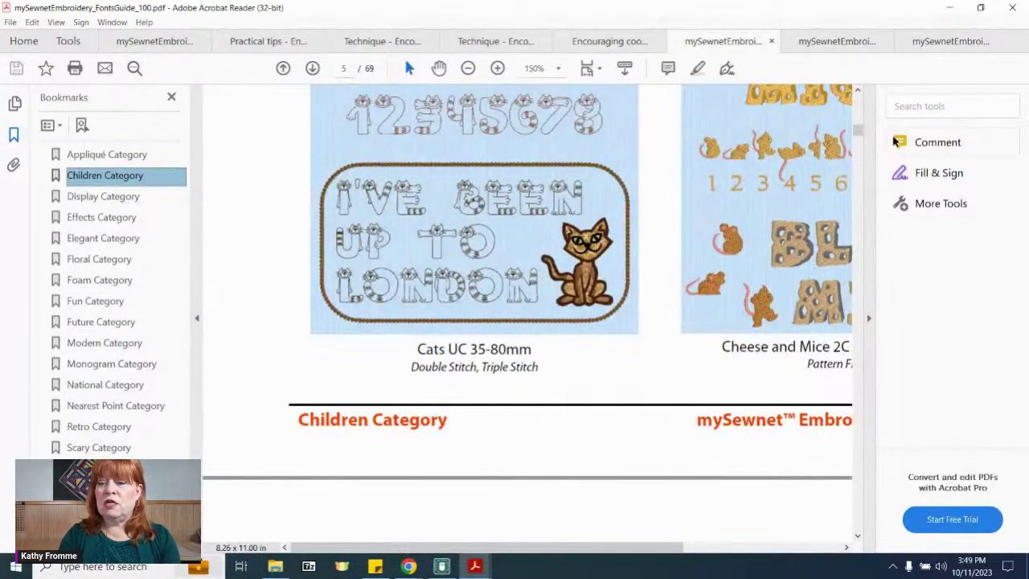
left_click_drag(857, 132, 857, 131)
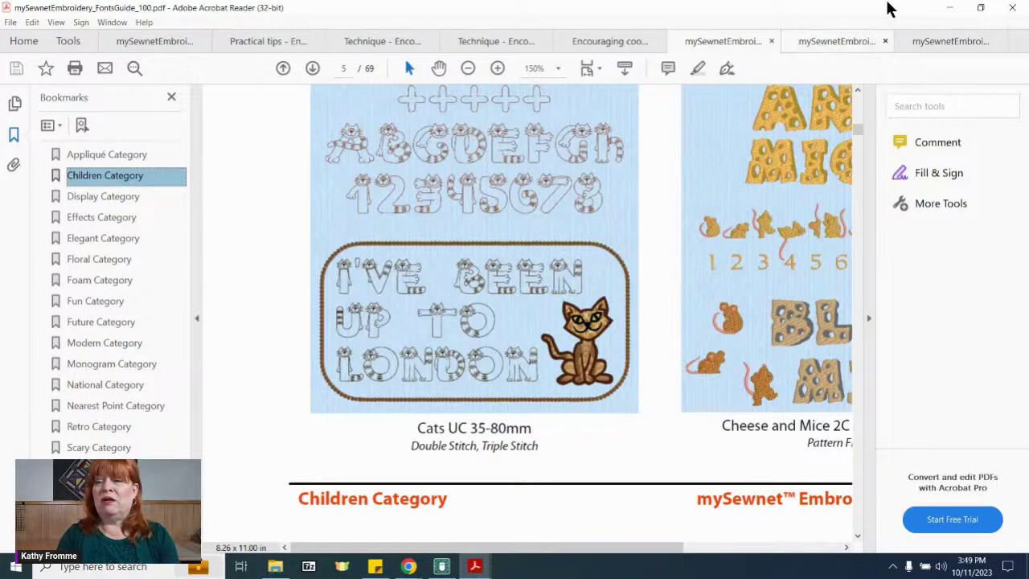
left_click(950, 8)
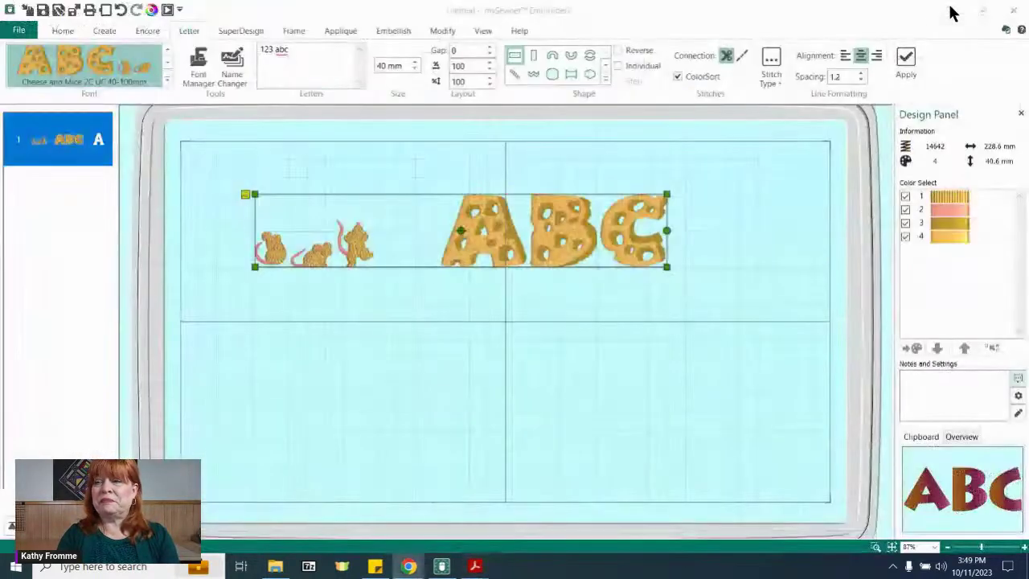
left_click(601, 324)
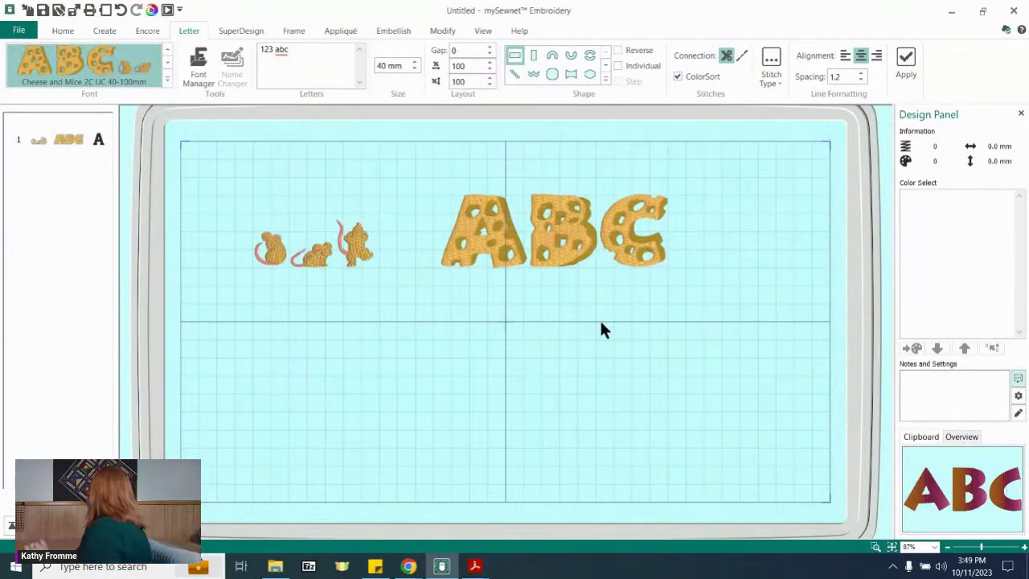
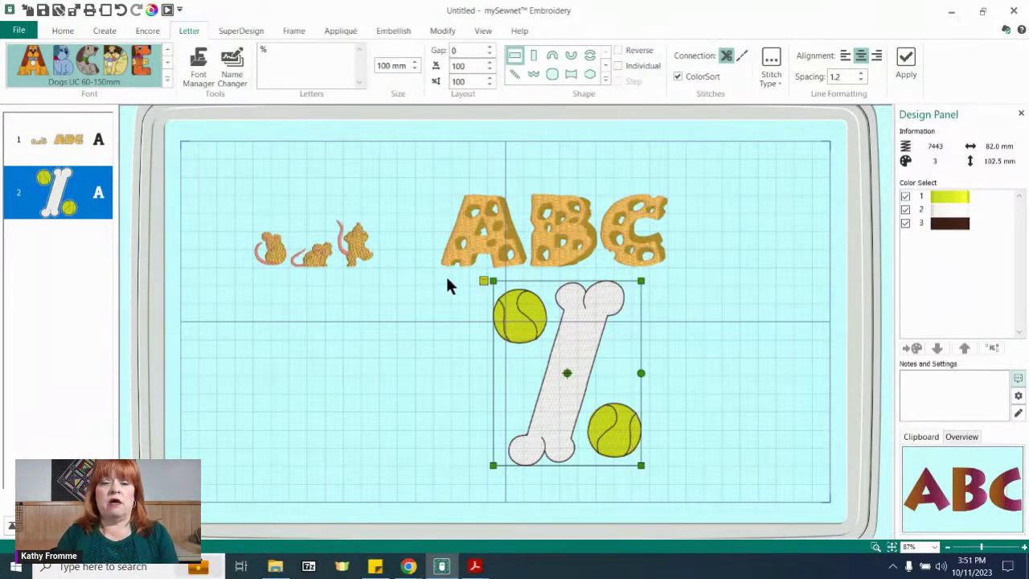
Browse the font categories and choose the Felting Line 20-50mm font from the Effects category.
left_click(167, 81)
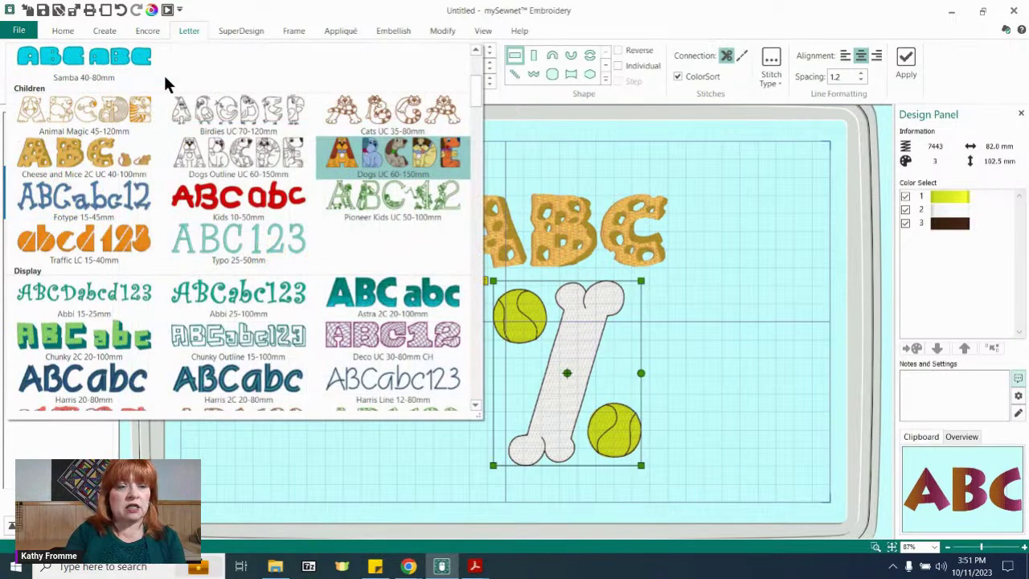
scroll(478, 95, "up", 3)
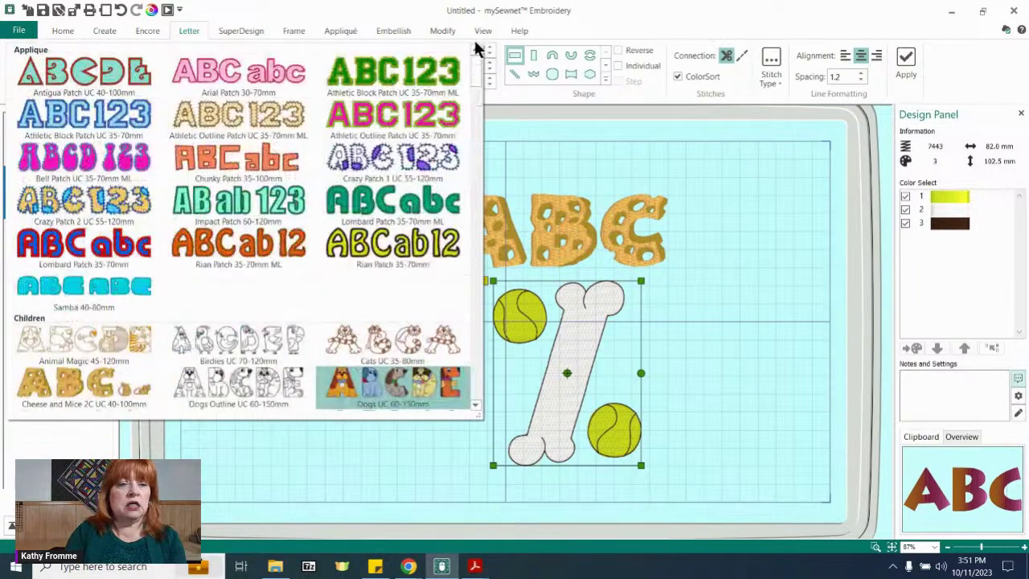
left_click_drag(476, 54, 473, 131)
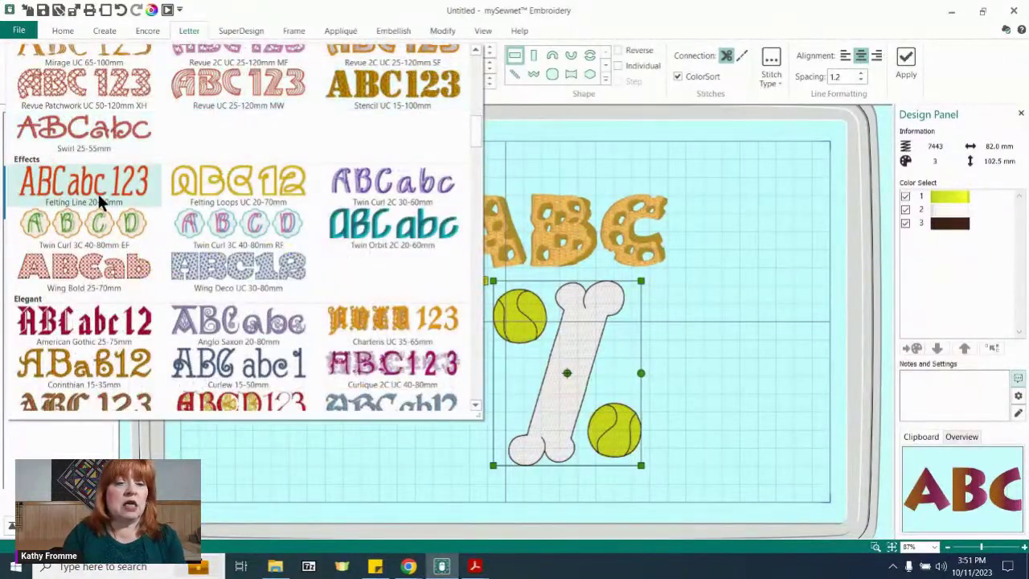
scroll(112, 193, "down", 6)
scroll(115, 193, "up", 3)
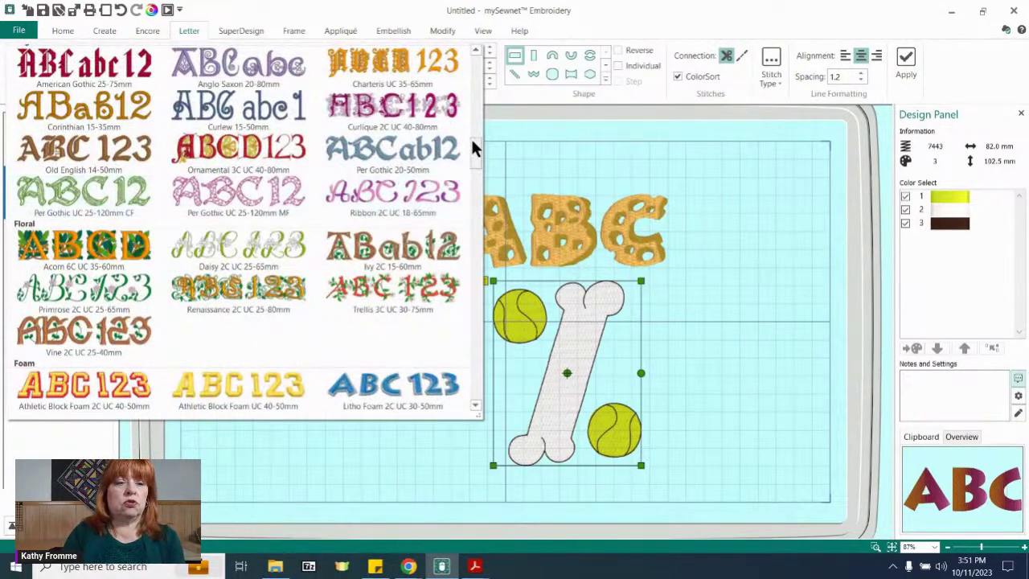
scroll(471, 137, "up", 5)
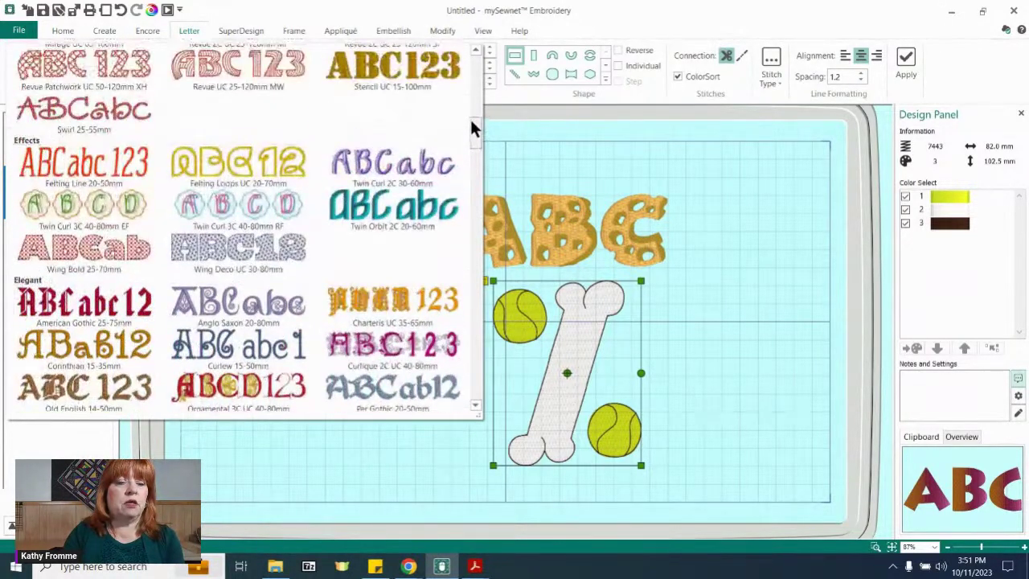
scroll(471, 126, "up", 1)
left_click(85, 178)
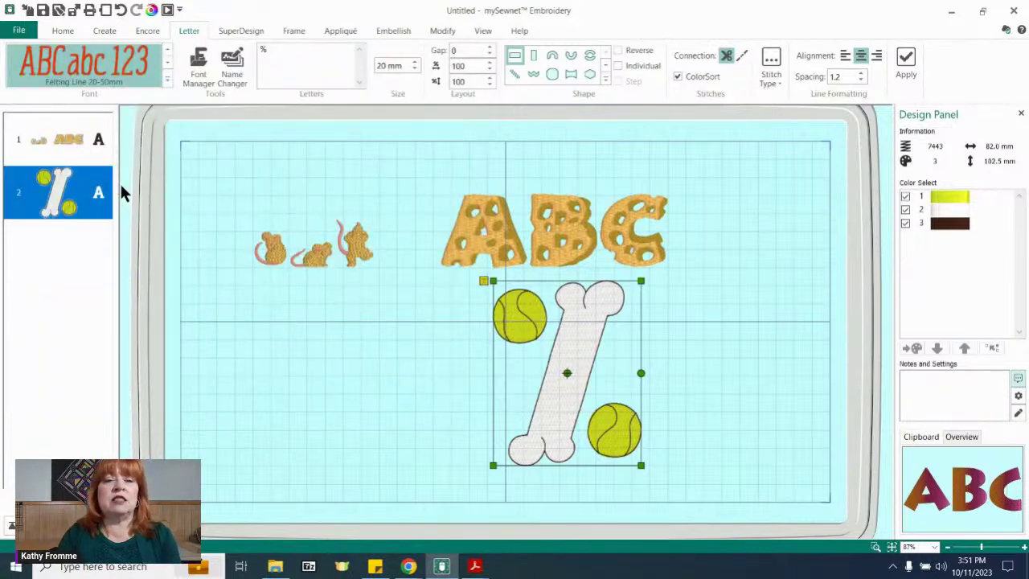
Delete the cheese-and-mice lettering and the dog-bone percent sign from the hoop.
left_click(58, 139)
left_click(71, 191, "shift")
key("Delete")
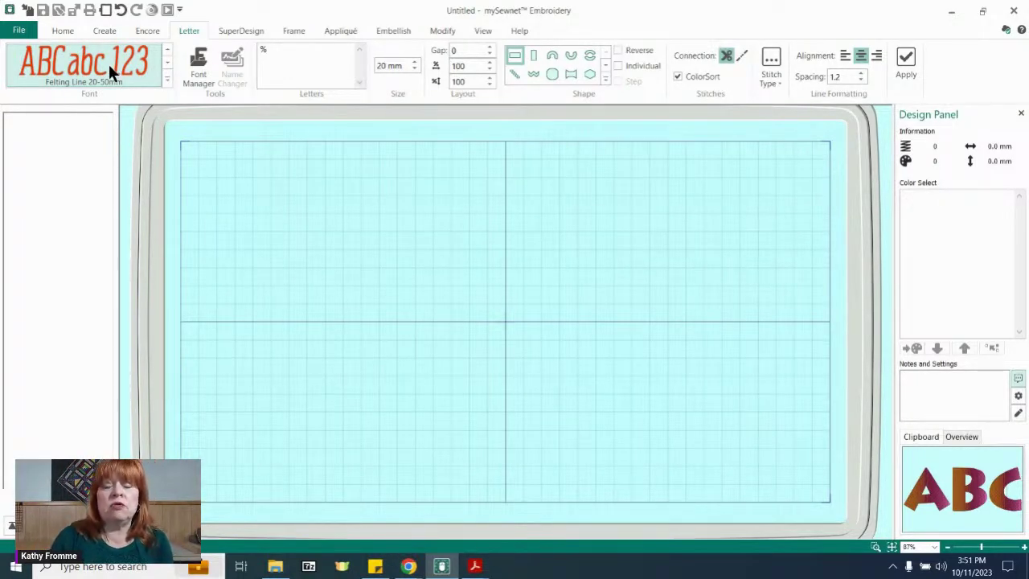
Create "Fall" lettering in the Twin Curl 2C 30-60mm font and place it in the upper half of the hoop.
left_click(167, 82)
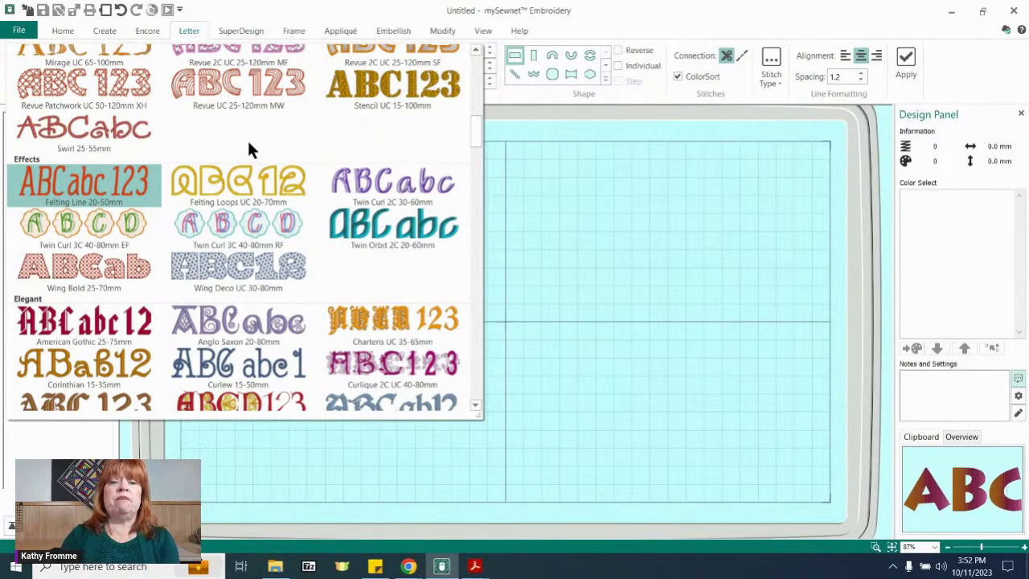
left_click(382, 190)
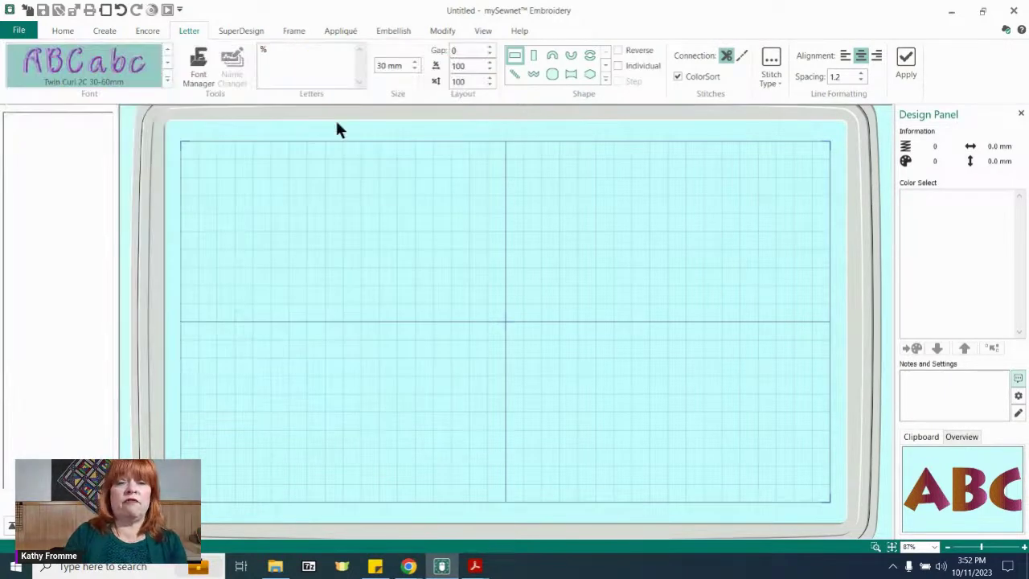
left_click(297, 46)
key("BackSpace")
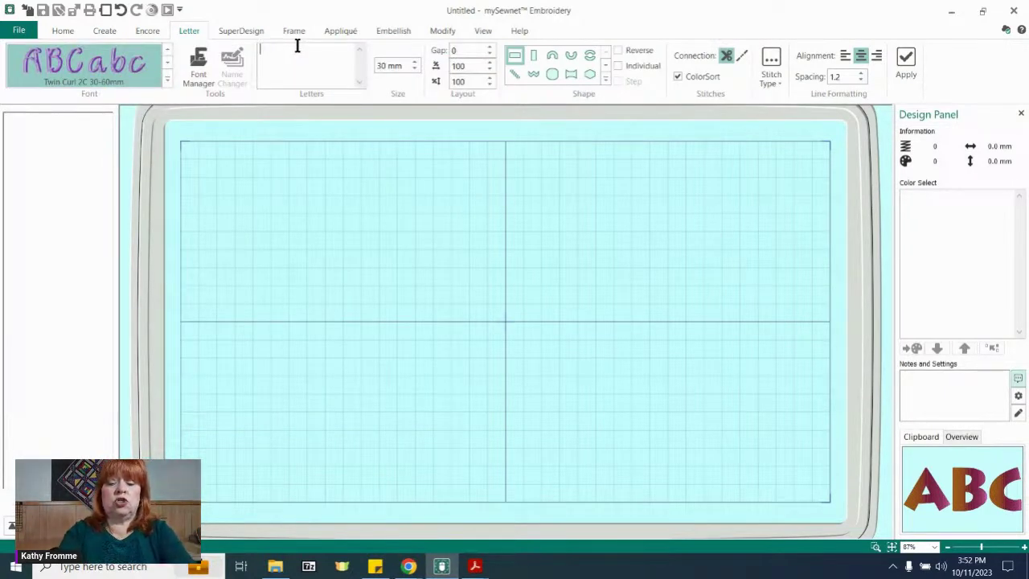
type("Fall")
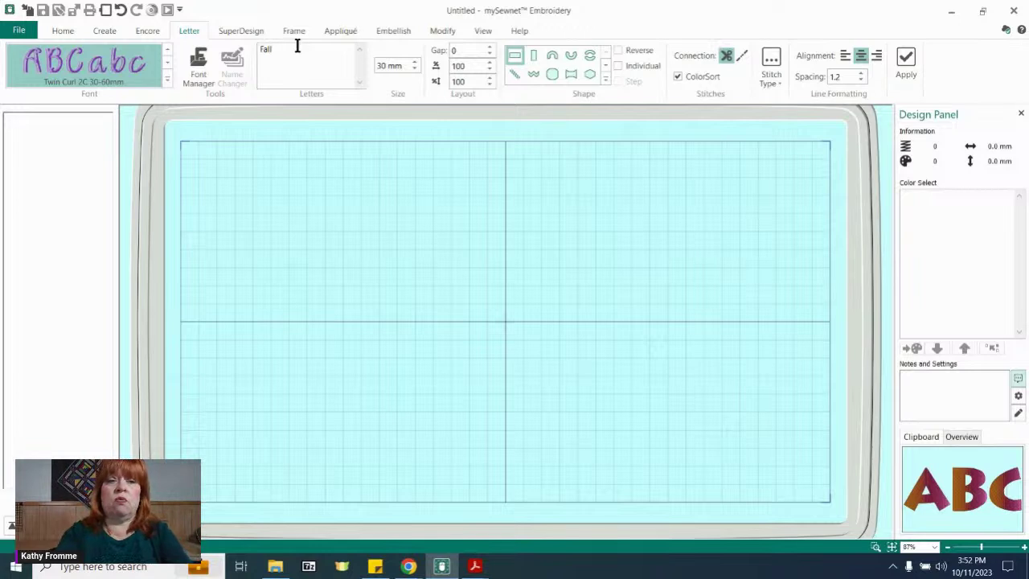
left_click(907, 67)
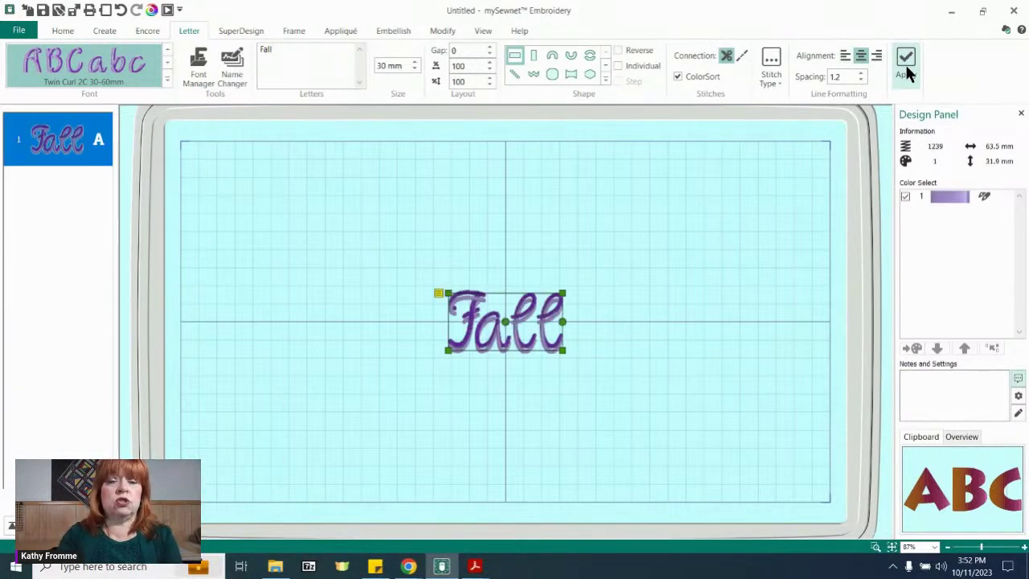
left_click_drag(512, 299, 503, 203)
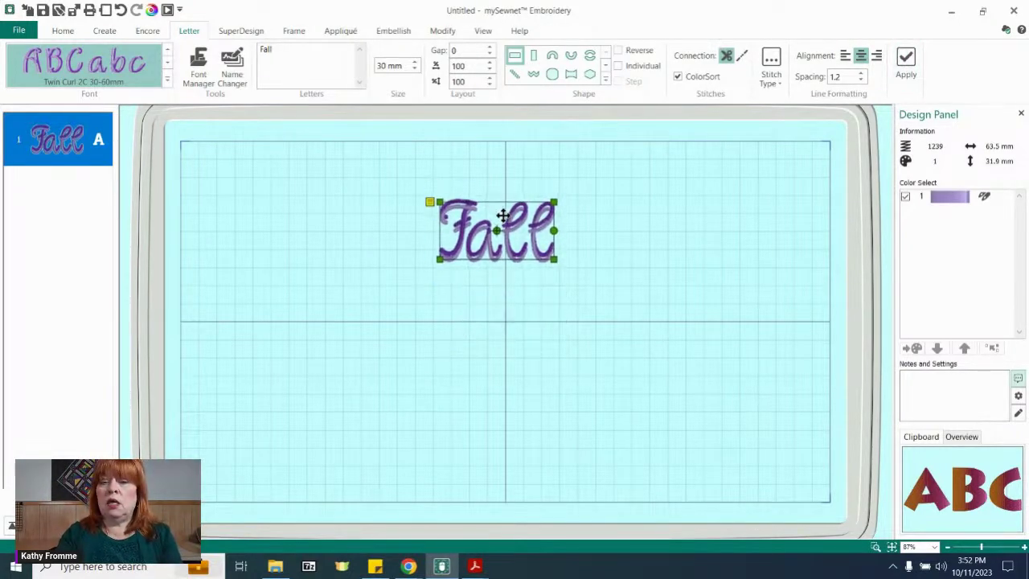
Highlight the thread color of the "Fall" lettering and examine its twin needle details.
left_click(986, 197)
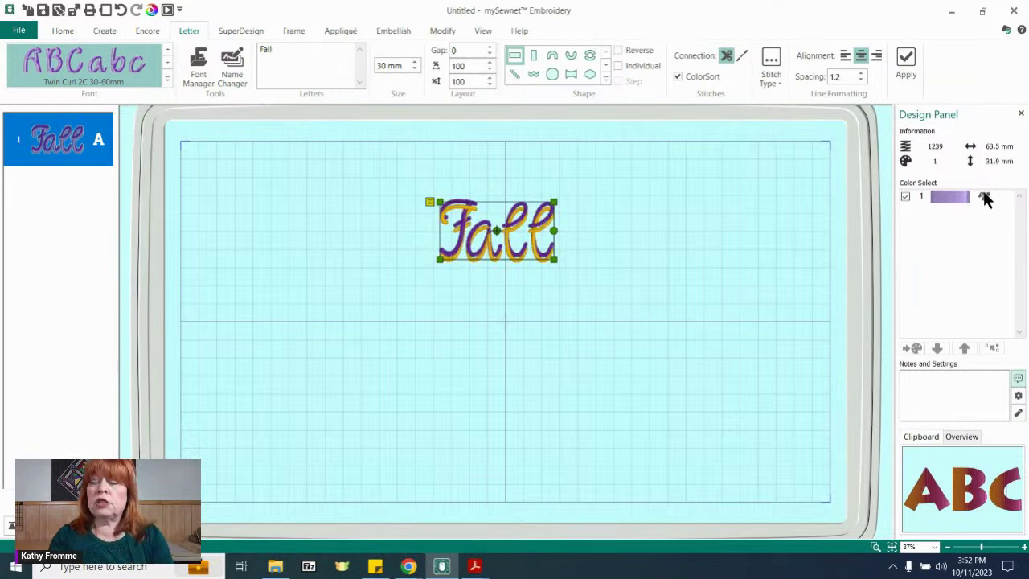
mouse_move(982, 201)
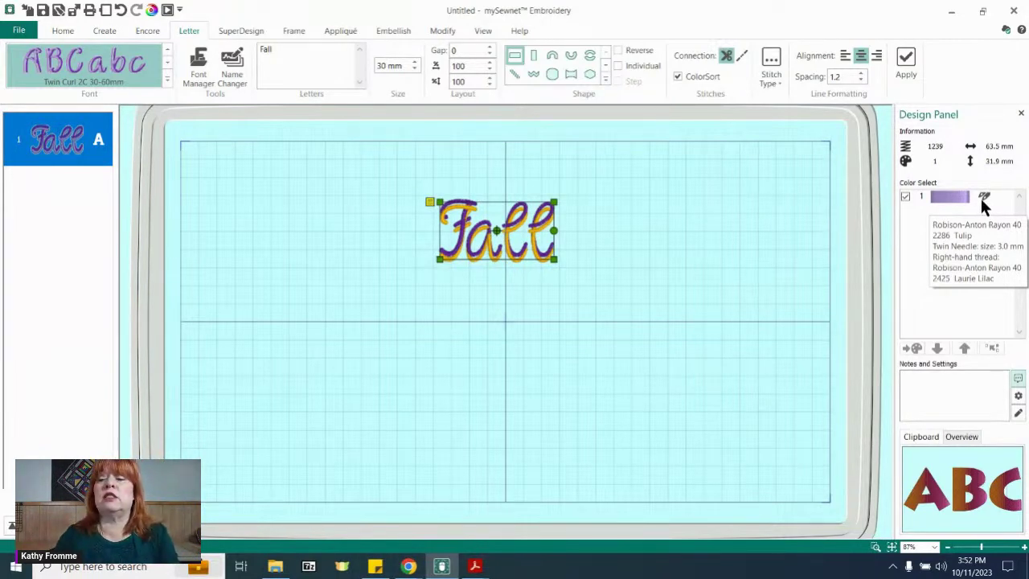
Set the "Fall" lettering's right-hand twin needle thread to 2325 Lemon and its twin needle size to 2.5 mm.
left_click(949, 199)
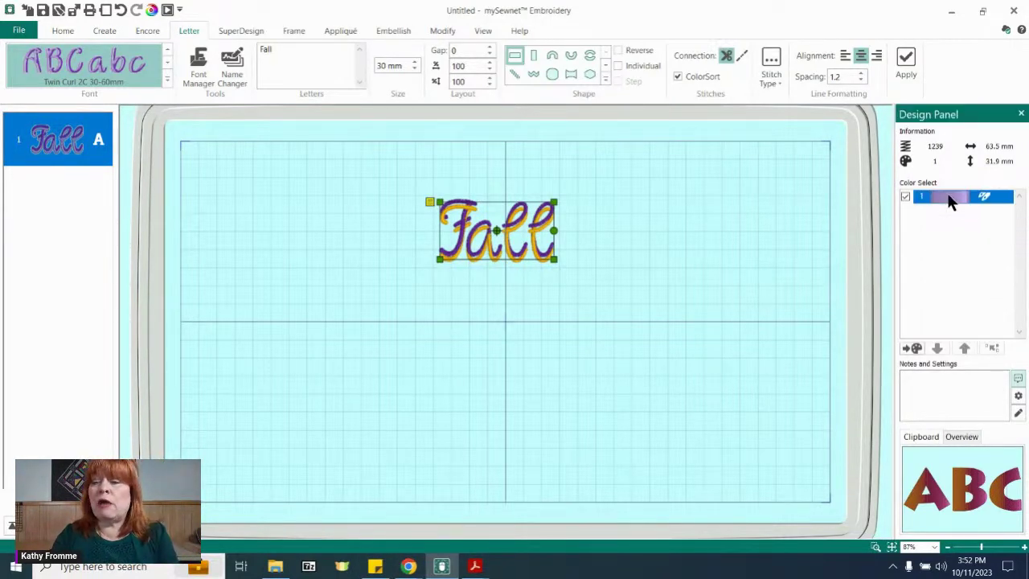
double_click(949, 200)
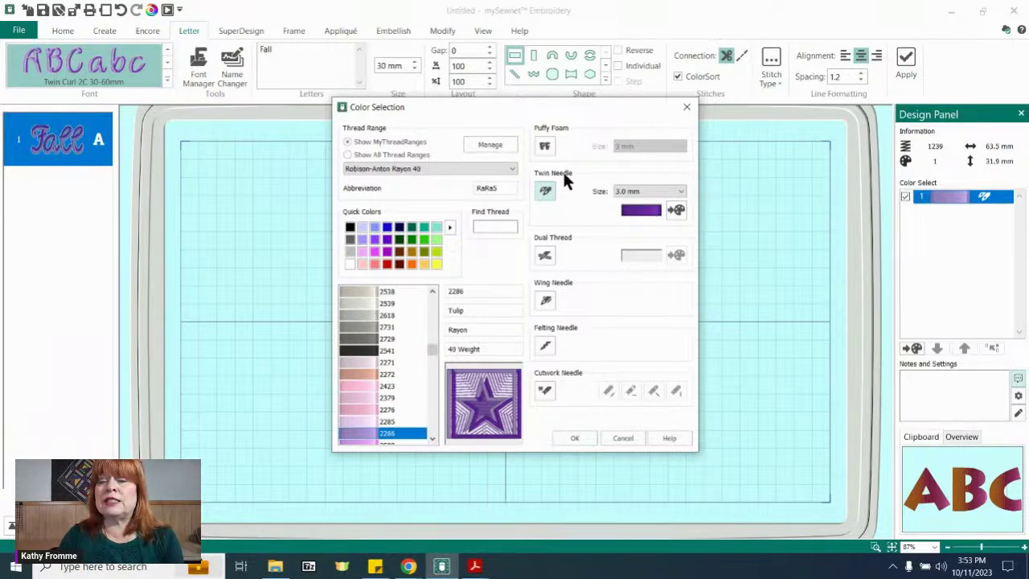
left_click(677, 210)
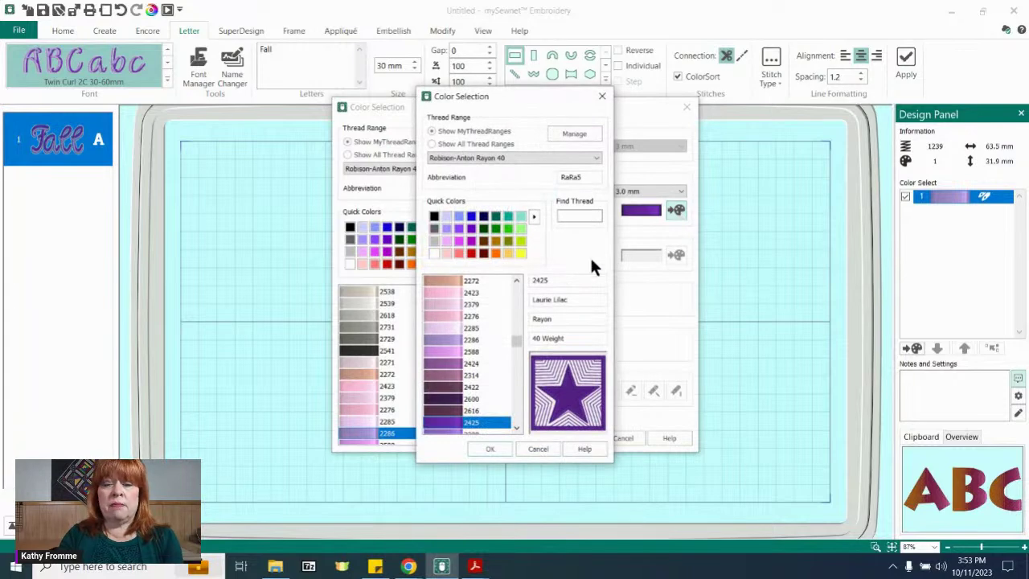
left_click(521, 252)
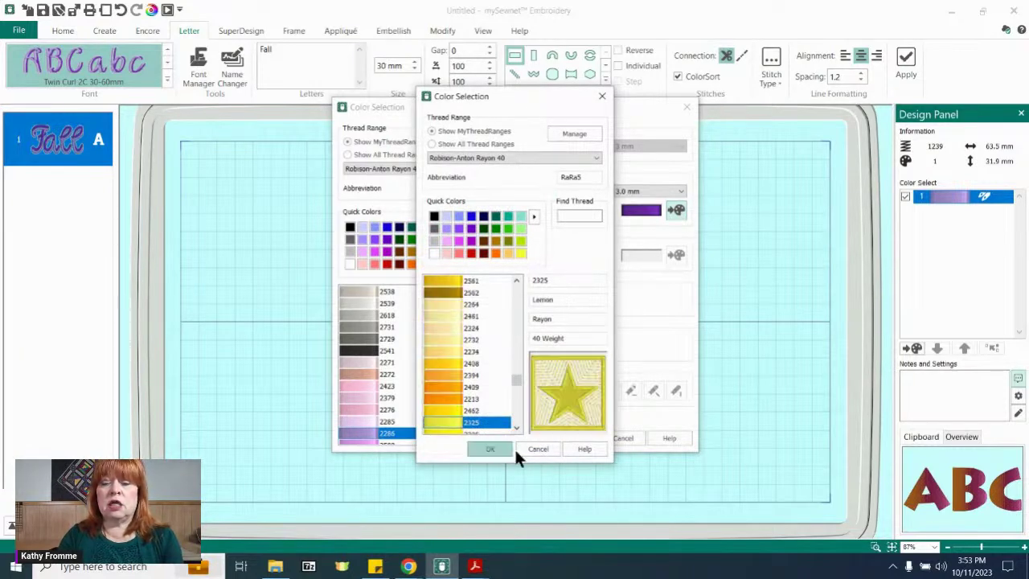
left_click(489, 448)
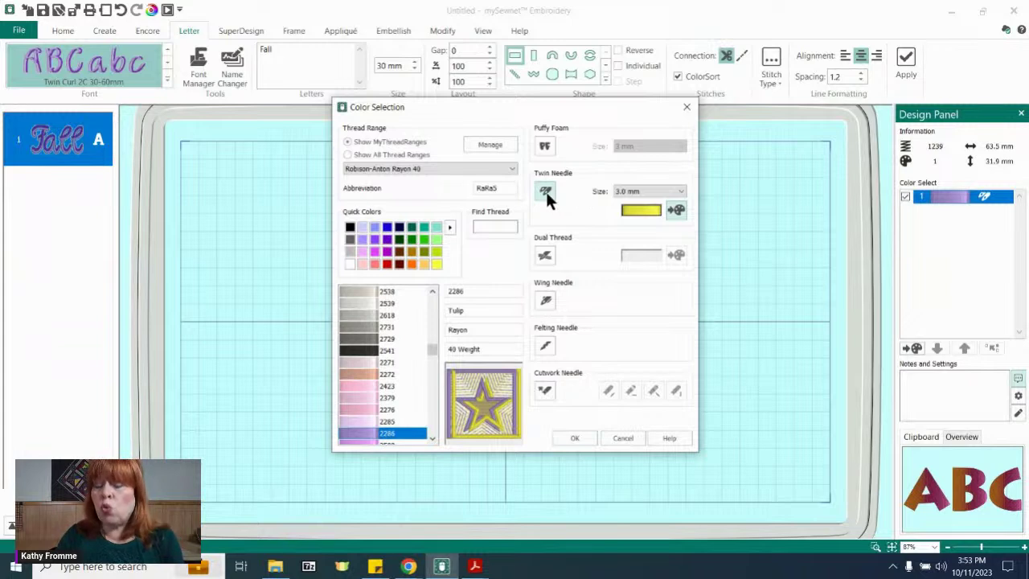
left_click(683, 192)
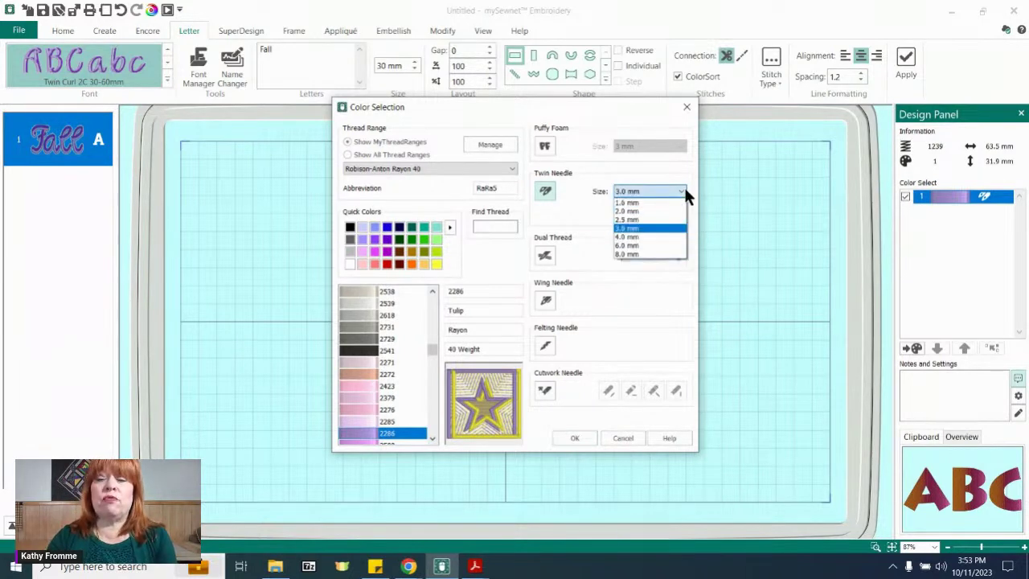
left_click(649, 221)
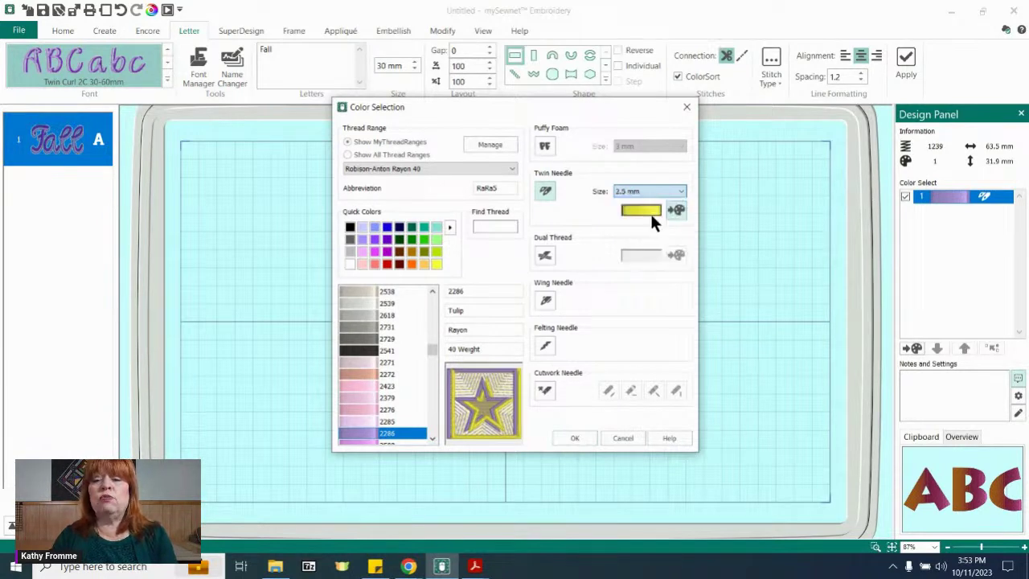
left_click(570, 438)
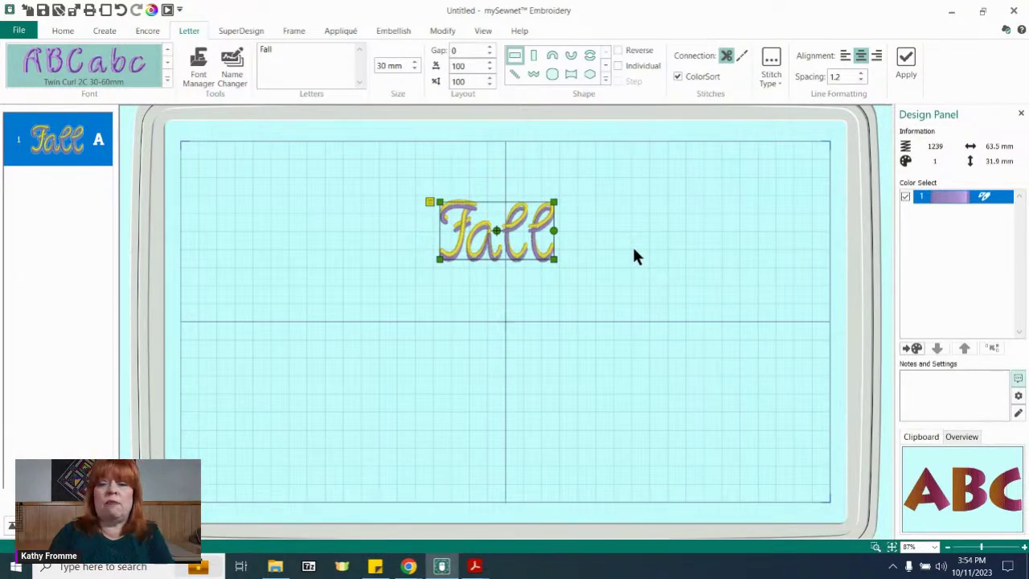
Create "Fall" lettering in the Wing Bold 25-70mm font, place it just below the twin needle lettering, and inspect its stitches up close.
left_click(167, 78)
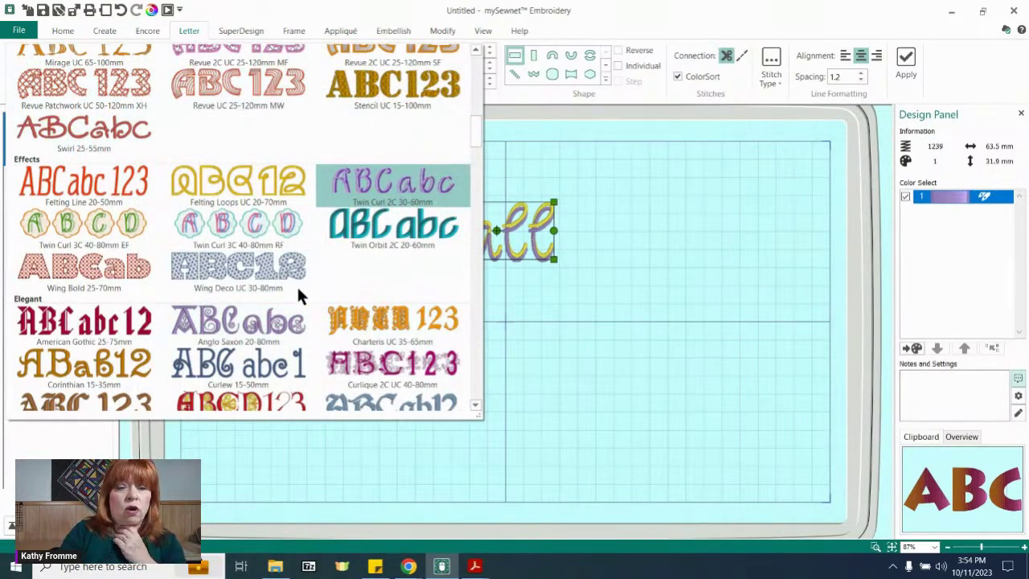
left_click(124, 271)
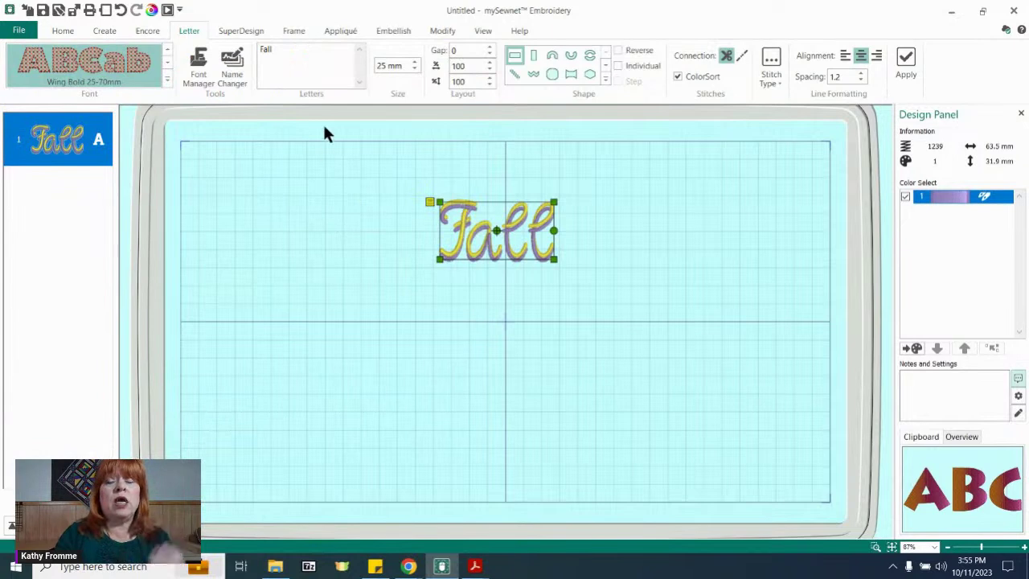
left_click(906, 60)
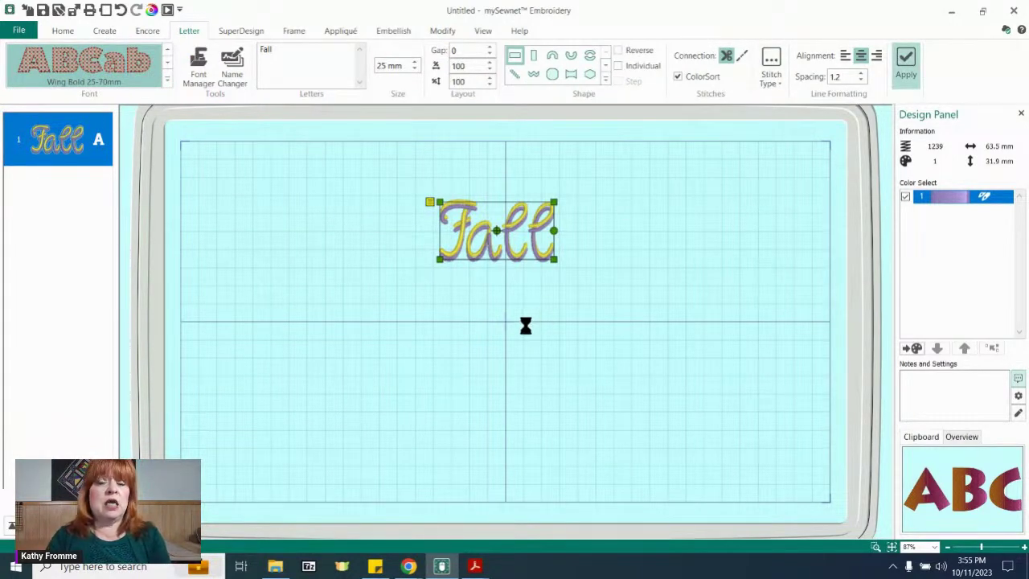
left_click_drag(533, 279, 521, 297)
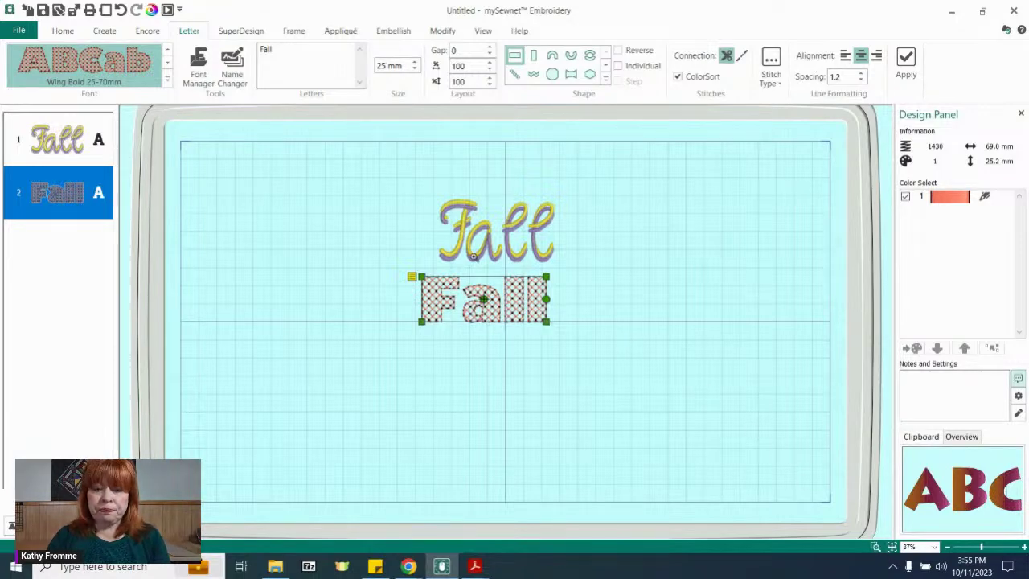
scroll(567, 329, "up", 5)
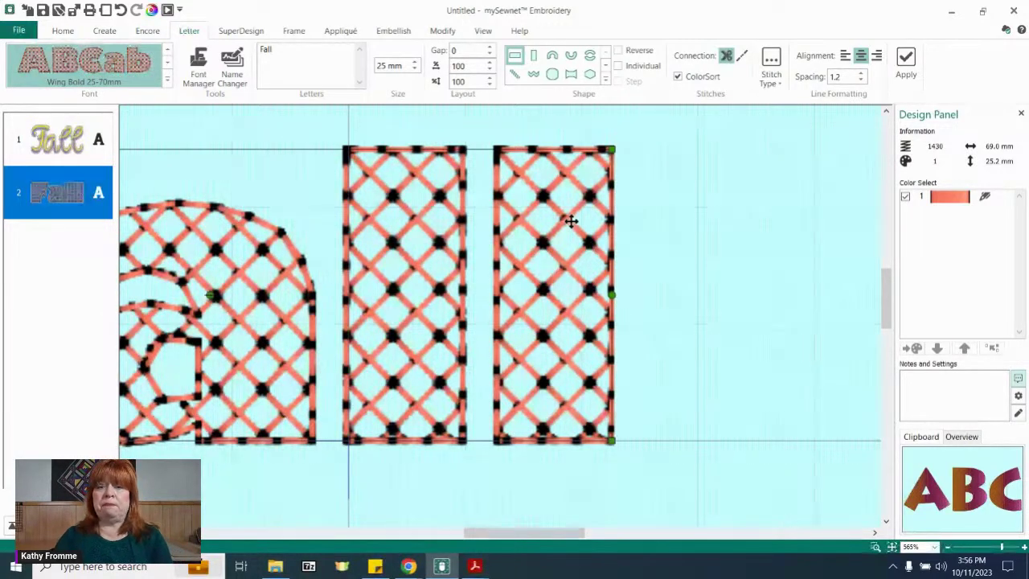
scroll(571, 221, "down", 1)
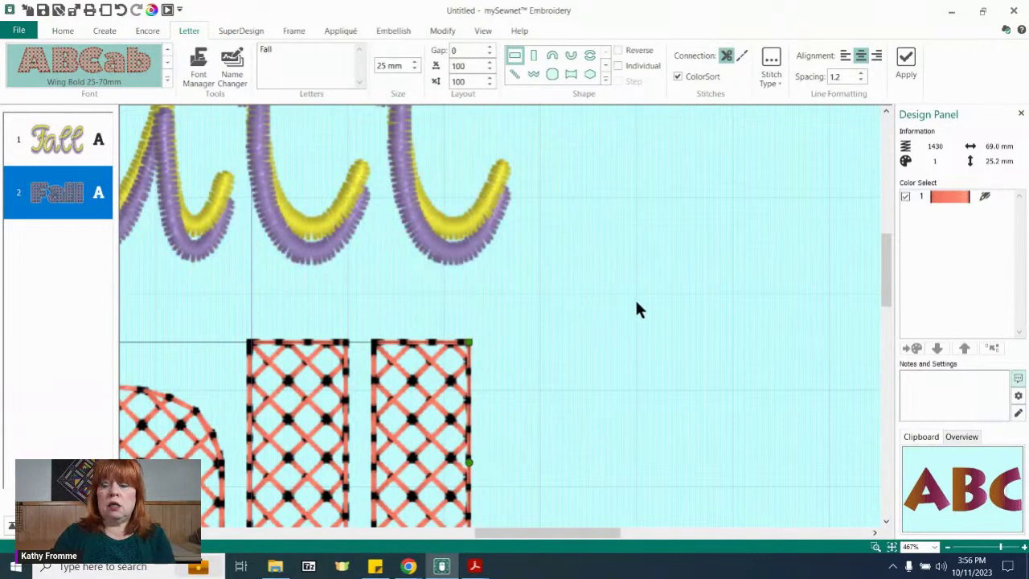
left_click(891, 547)
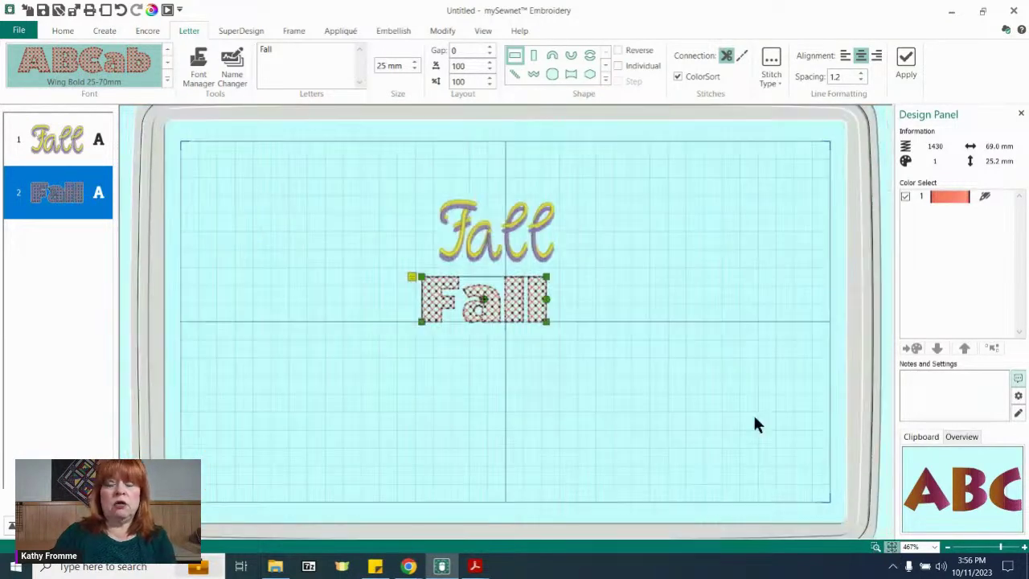
Create separate "Fall" lettering in the Scribe Foam 30-50mm font at 30 mm and place it to the right of the twin needle lettering.
left_click(502, 276)
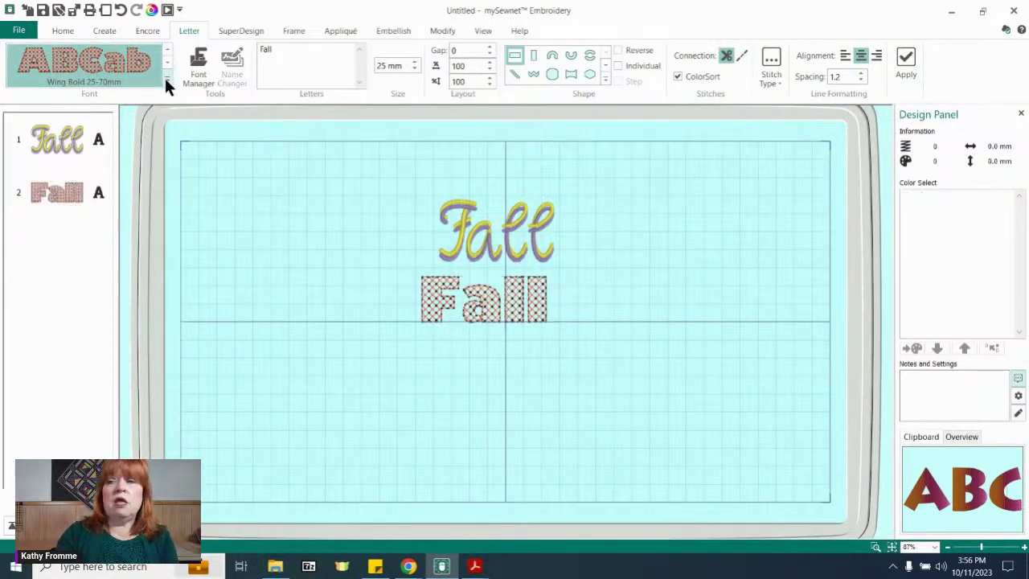
left_click(166, 77)
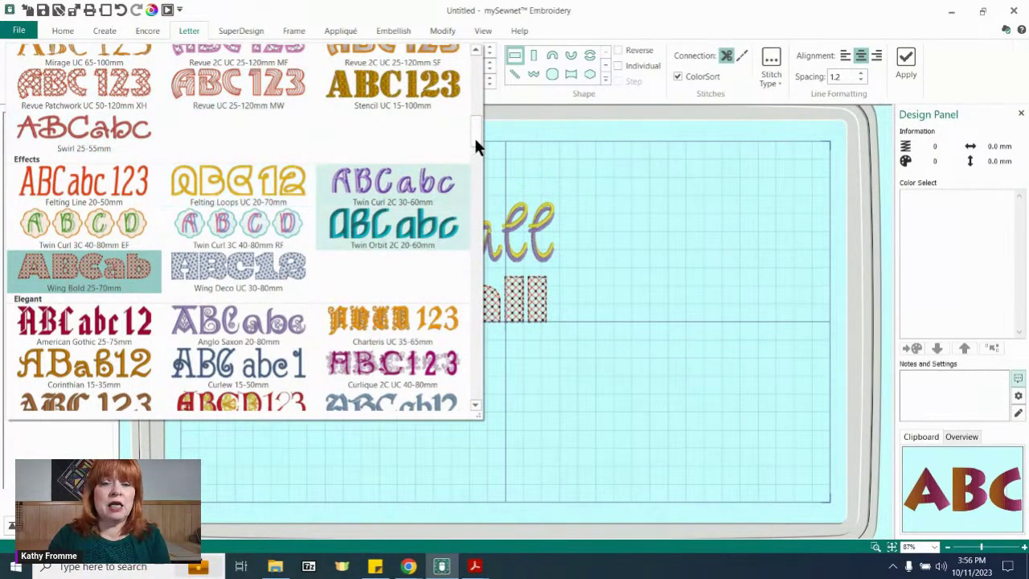
scroll(475, 141, "down", 4)
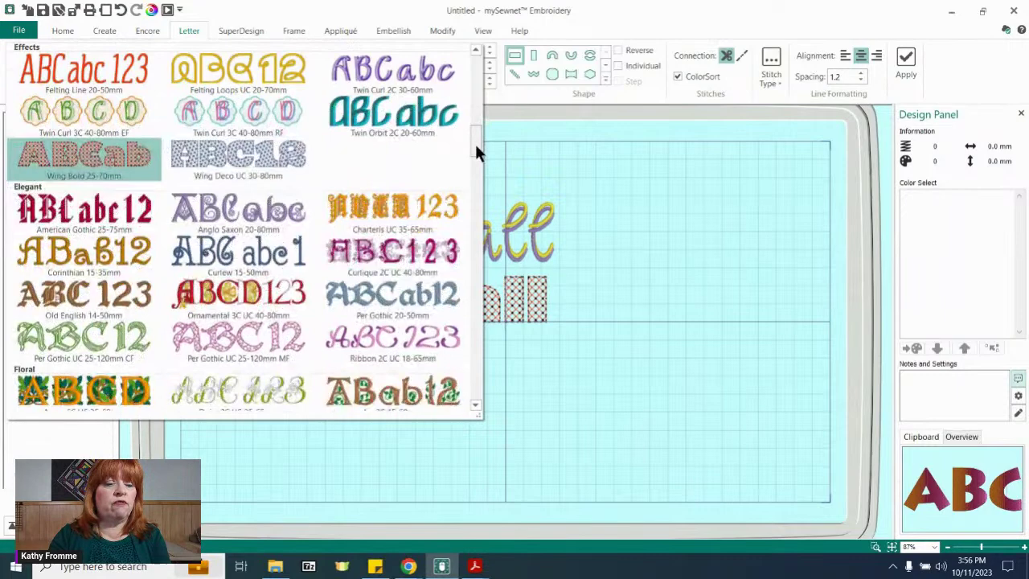
left_click_drag(474, 141, 480, 178)
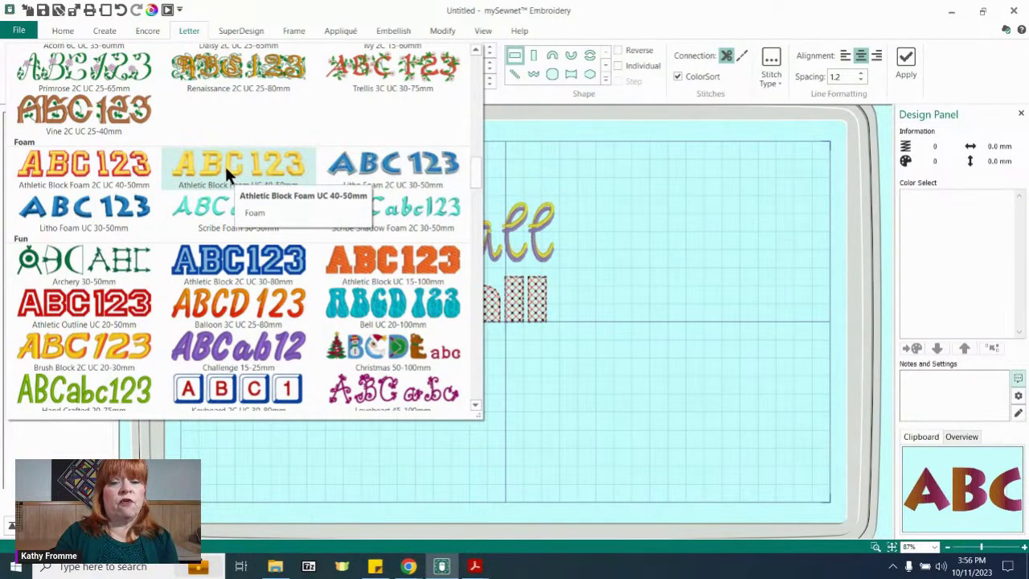
left_click(221, 209)
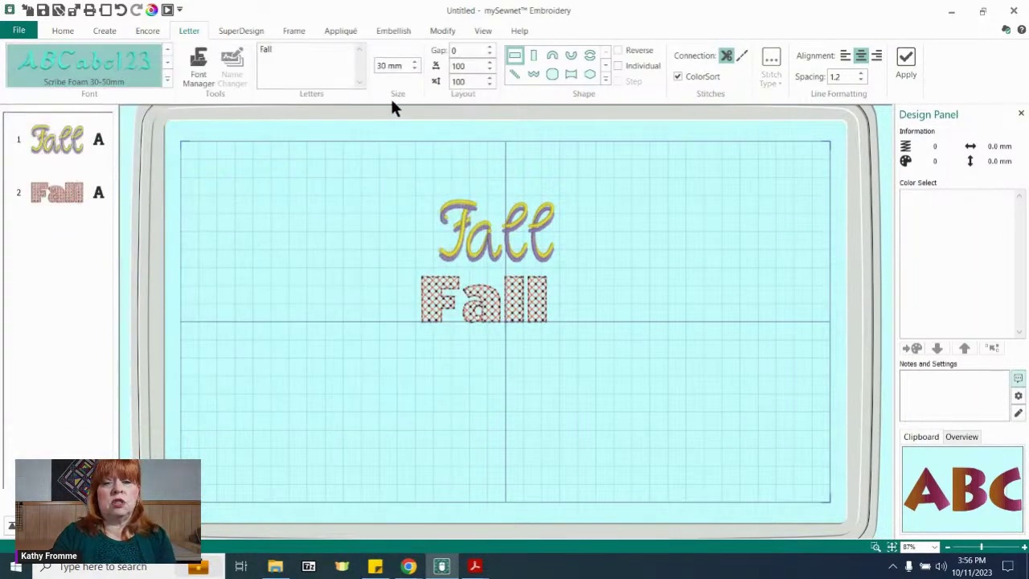
left_click(905, 59)
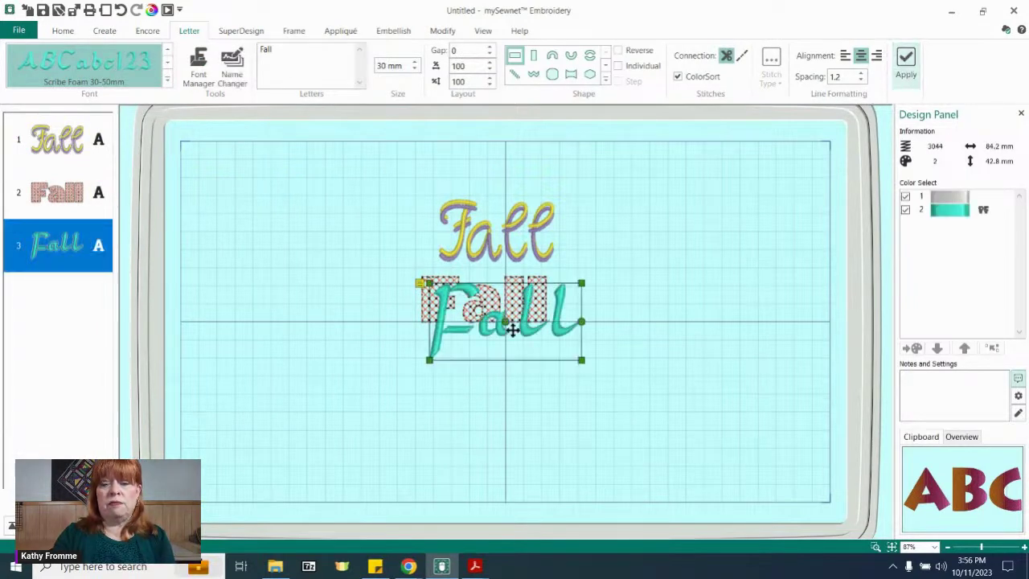
left_click_drag(533, 324, 690, 232)
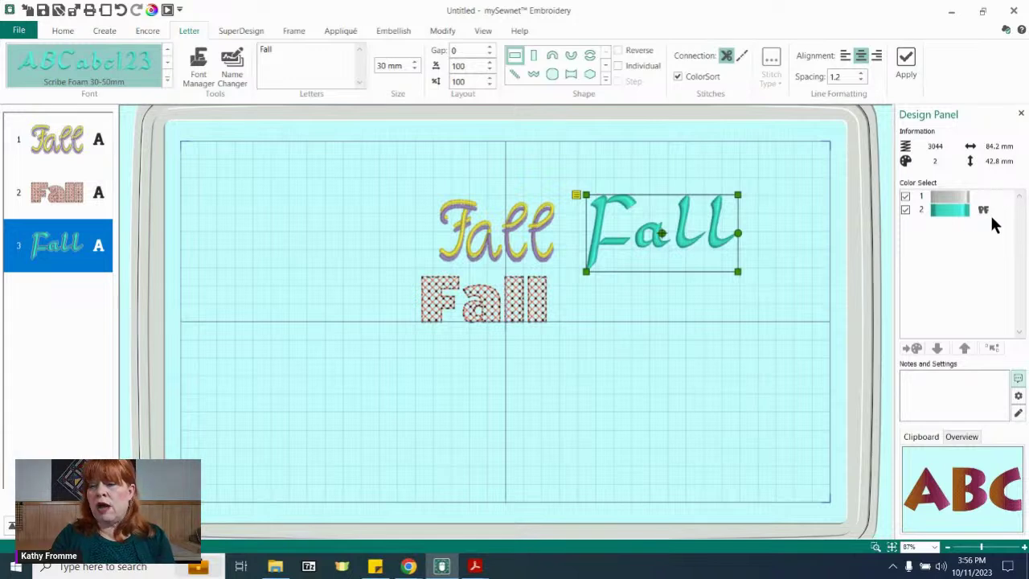
mouse_move(982, 217)
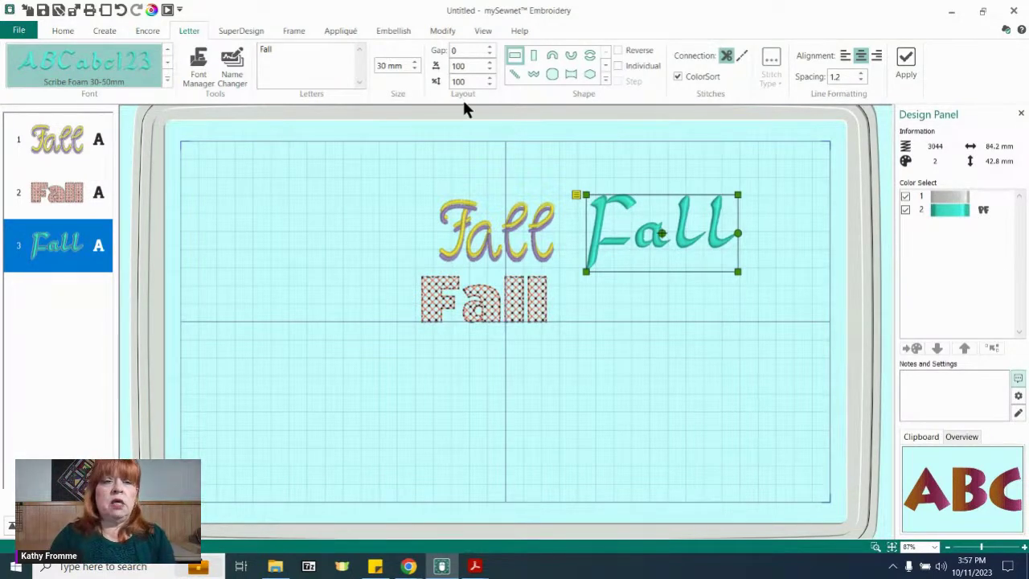
Preview the stitch-out in Design Player, examining how the outline and covering stitches of the foam lettering sew out.
left_click(64, 30)
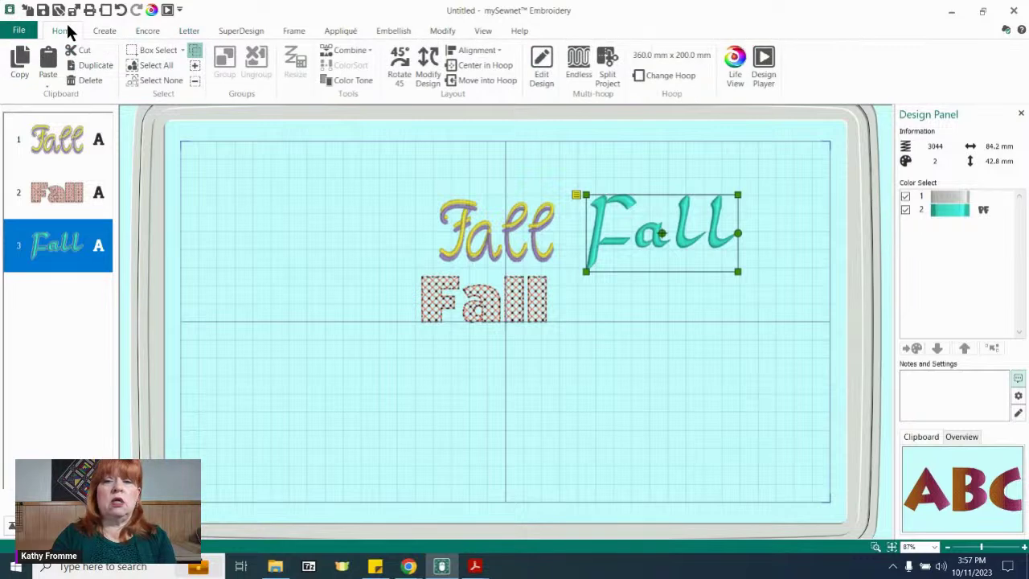
left_click(762, 60)
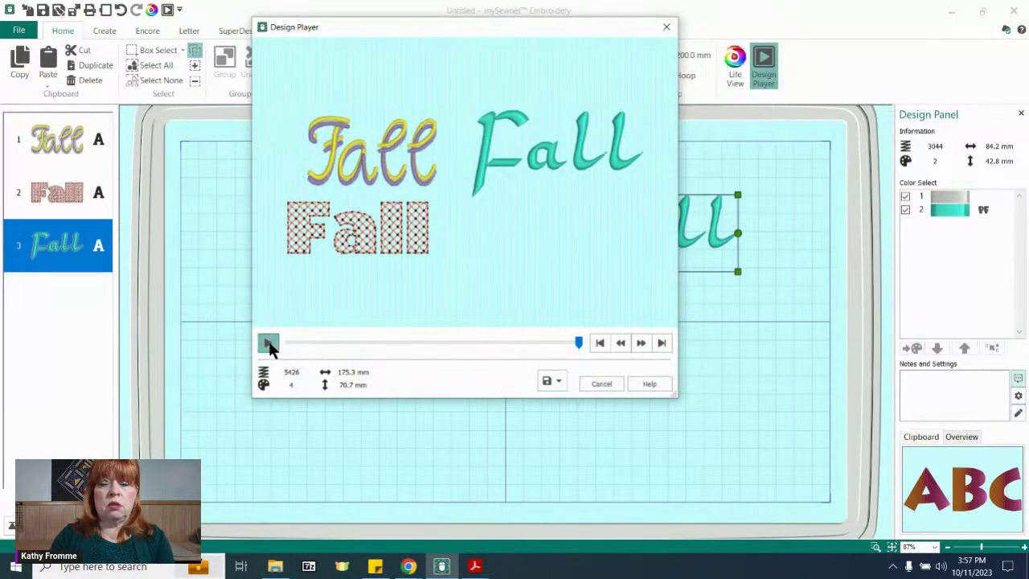
left_click(414, 343)
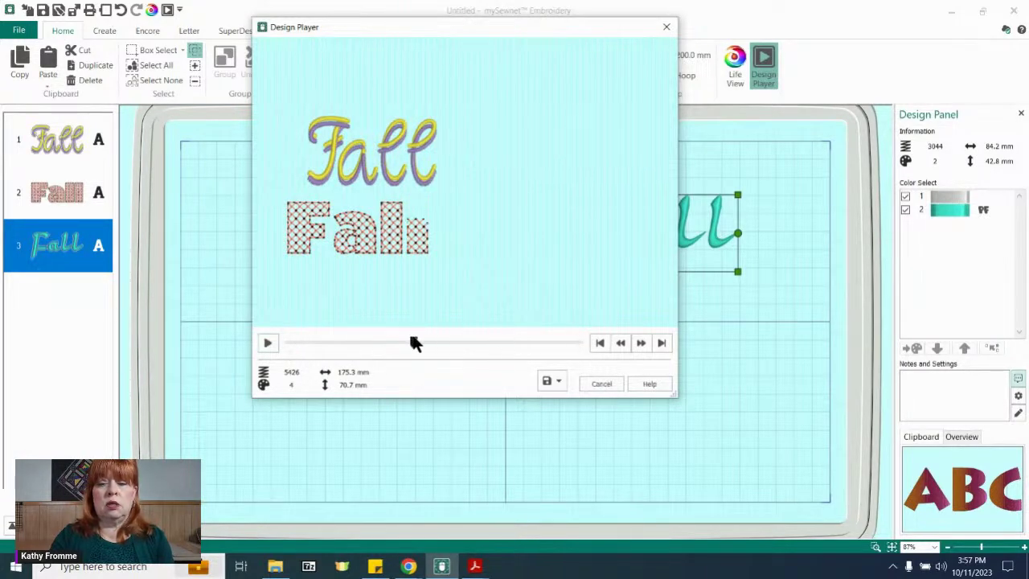
left_click_drag(418, 340, 442, 340)
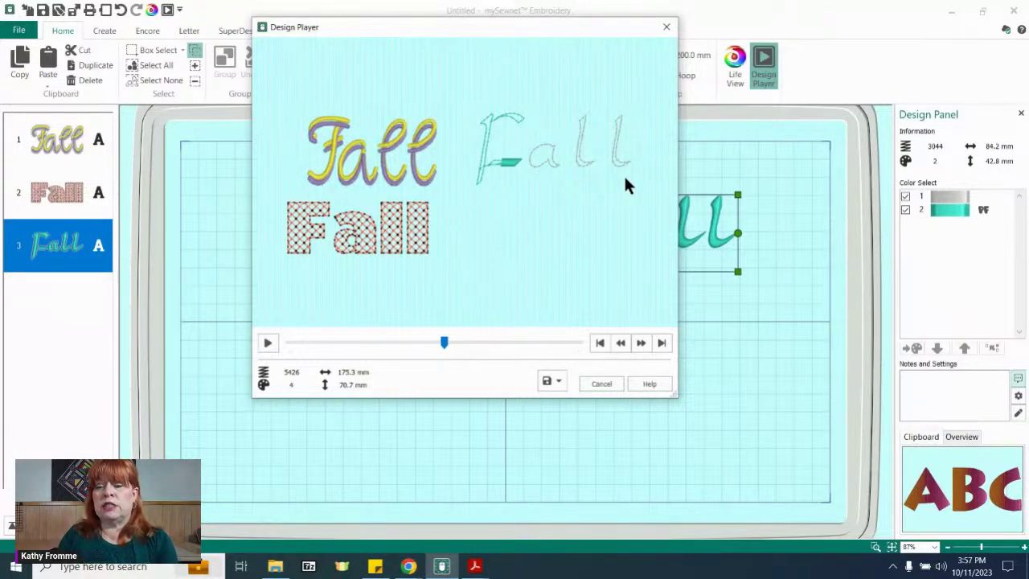
left_click(268, 344)
left_click_drag(445, 344, 604, 363)
left_click(603, 384)
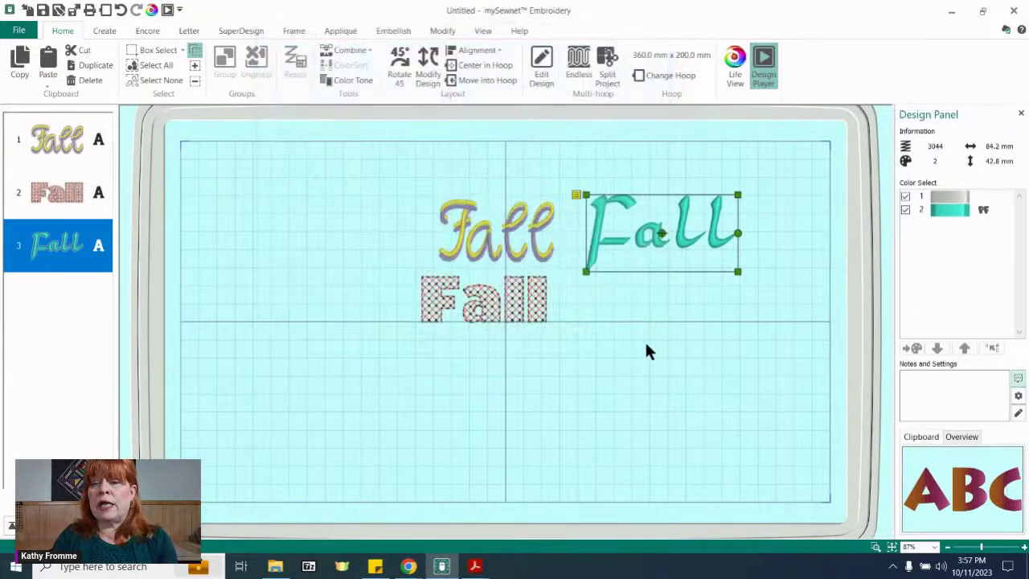
Review the available Puffy Foam sizes for the foam lettering's second thread color, leaving the color settings without changes.
left_click(953, 208)
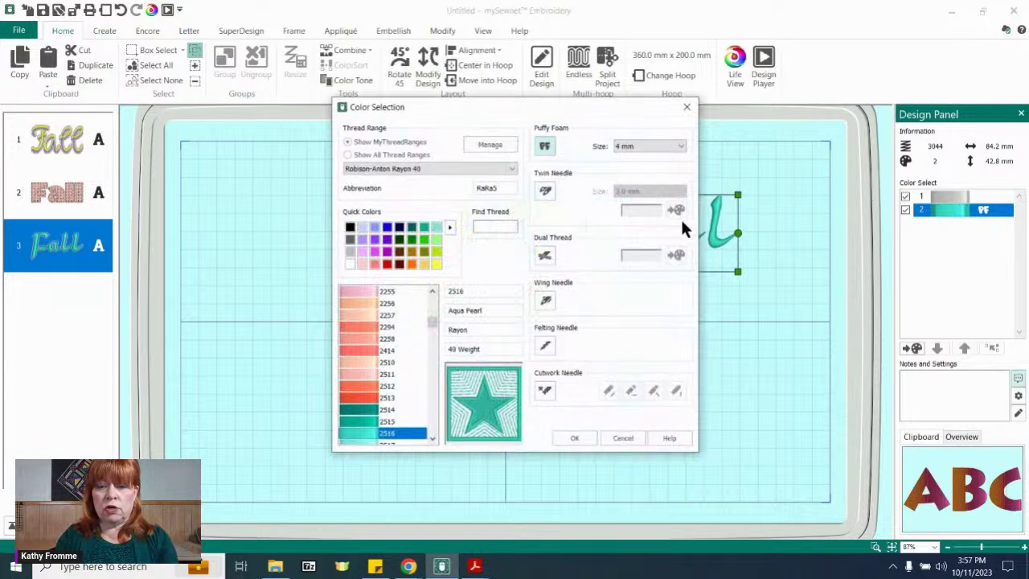
left_click(681, 147)
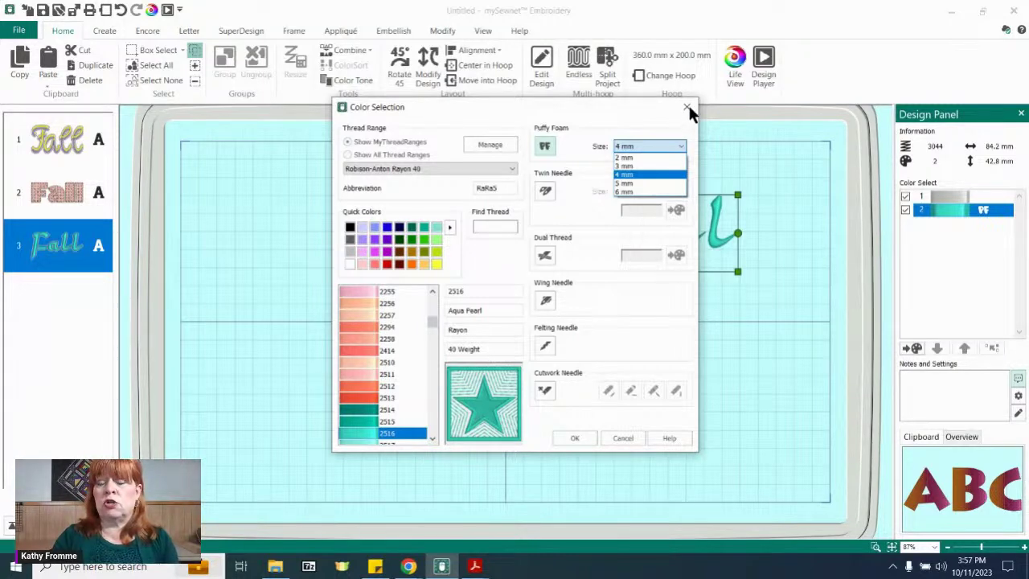
left_click(688, 103)
left_click(688, 107)
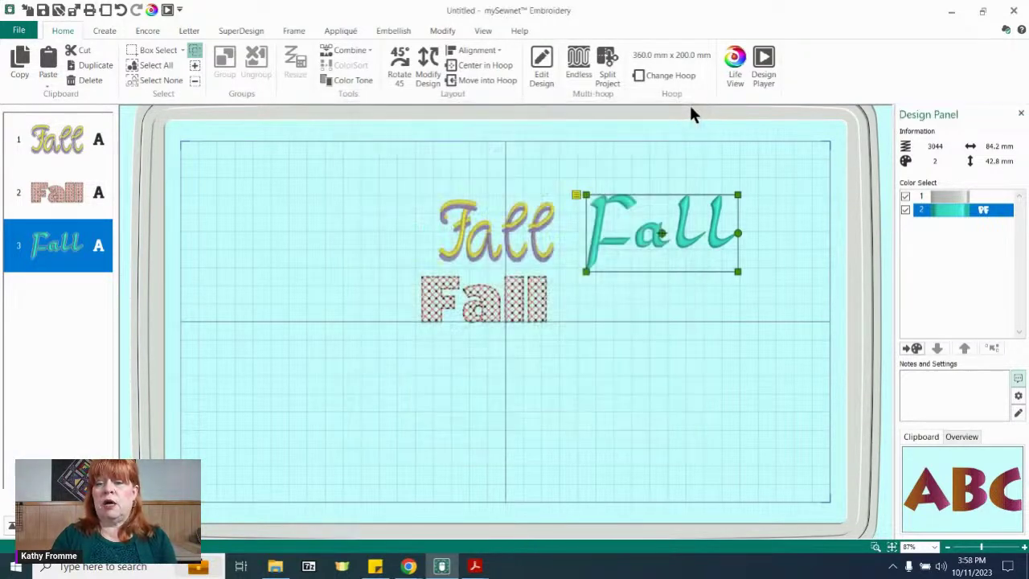